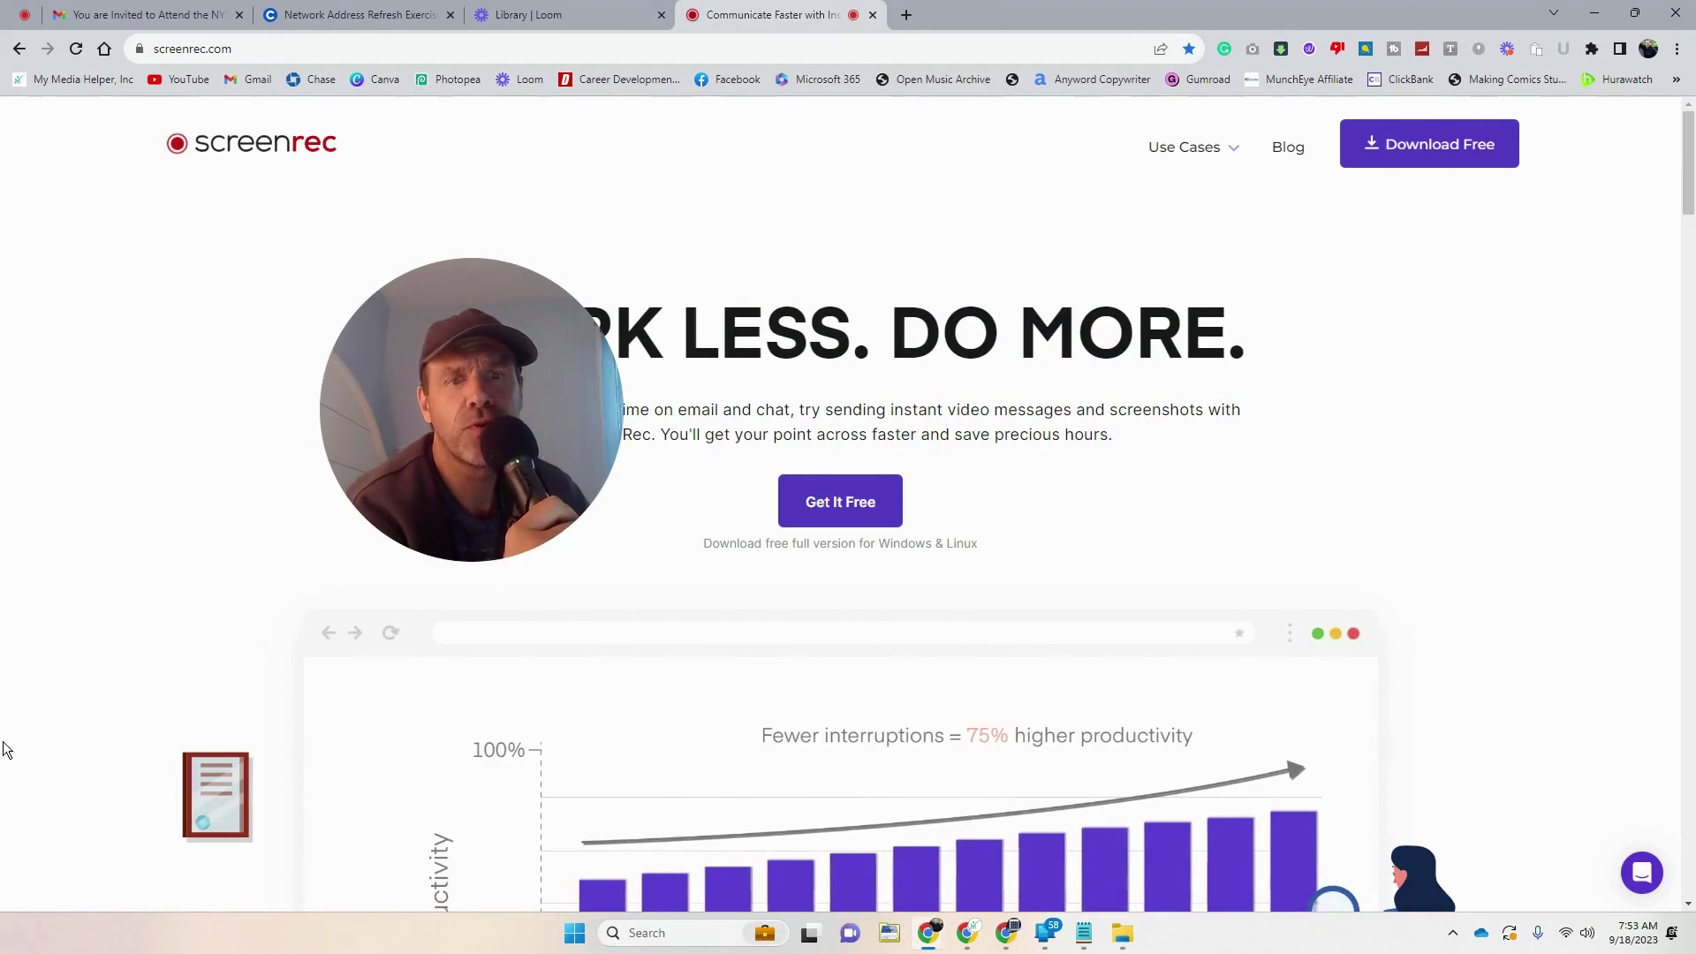
- Download the free ScreenRec installer from its website and run ScreenRec_webinstall_all from the Downloads folder
{"action": "left_click_drag", "start_coordinate": [505, 417], "coordinate": [1341, 444]}
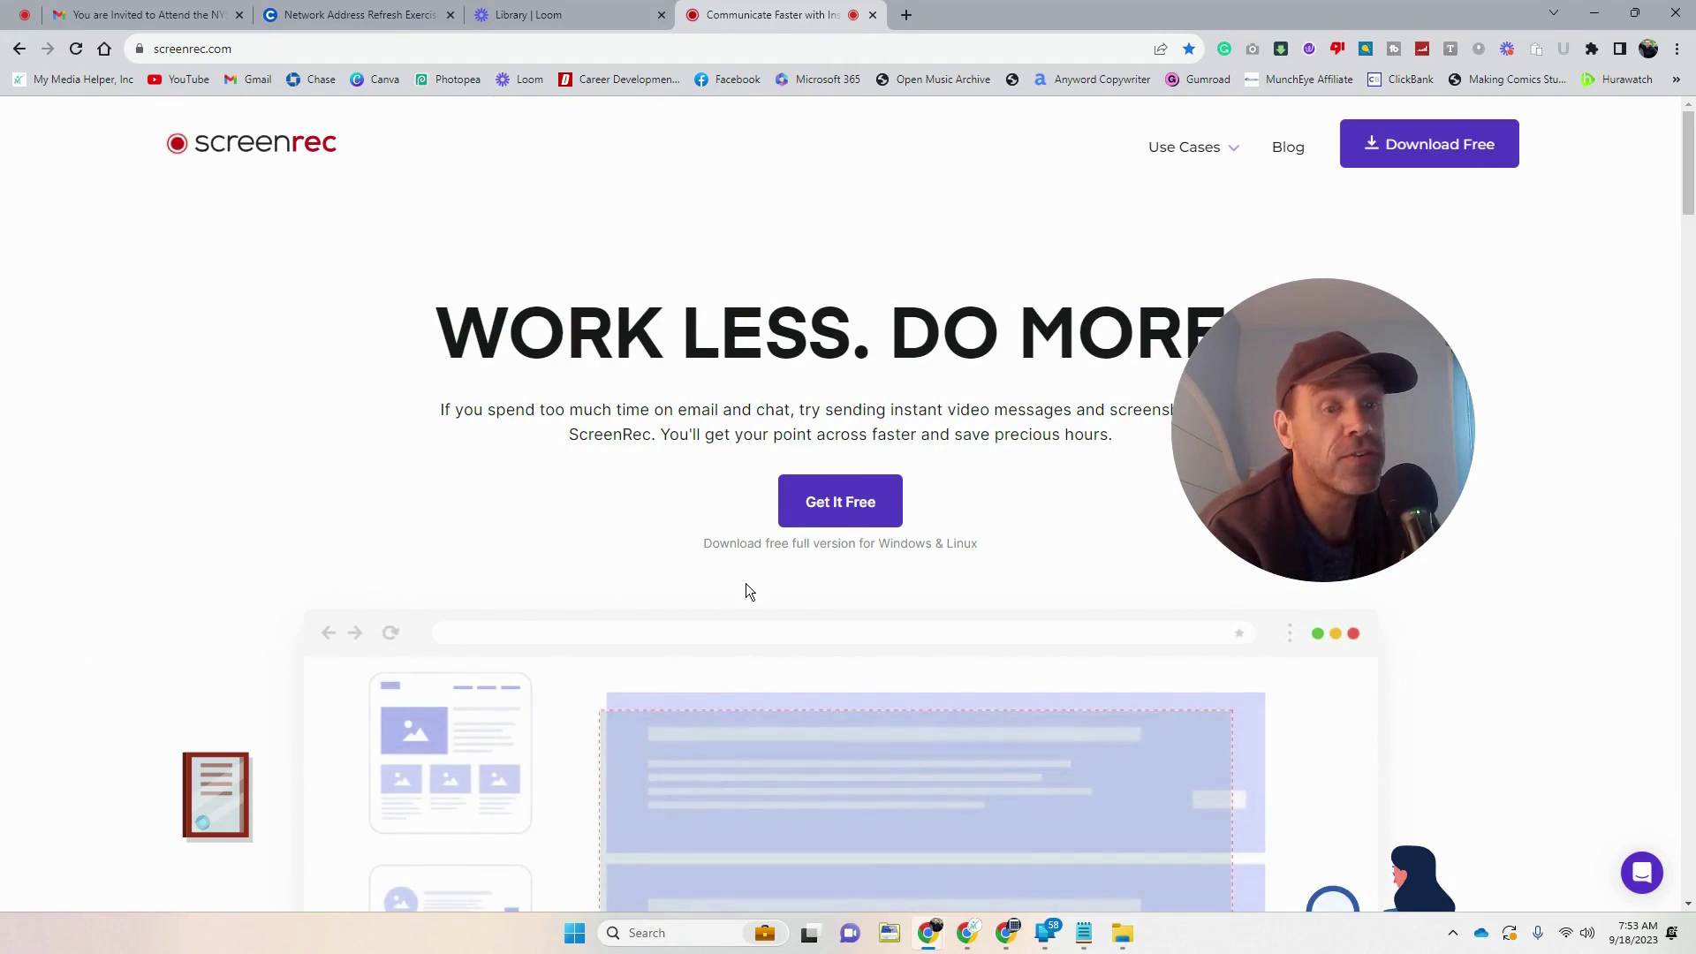
{"action": "left_click", "coordinate": [1438, 144]}
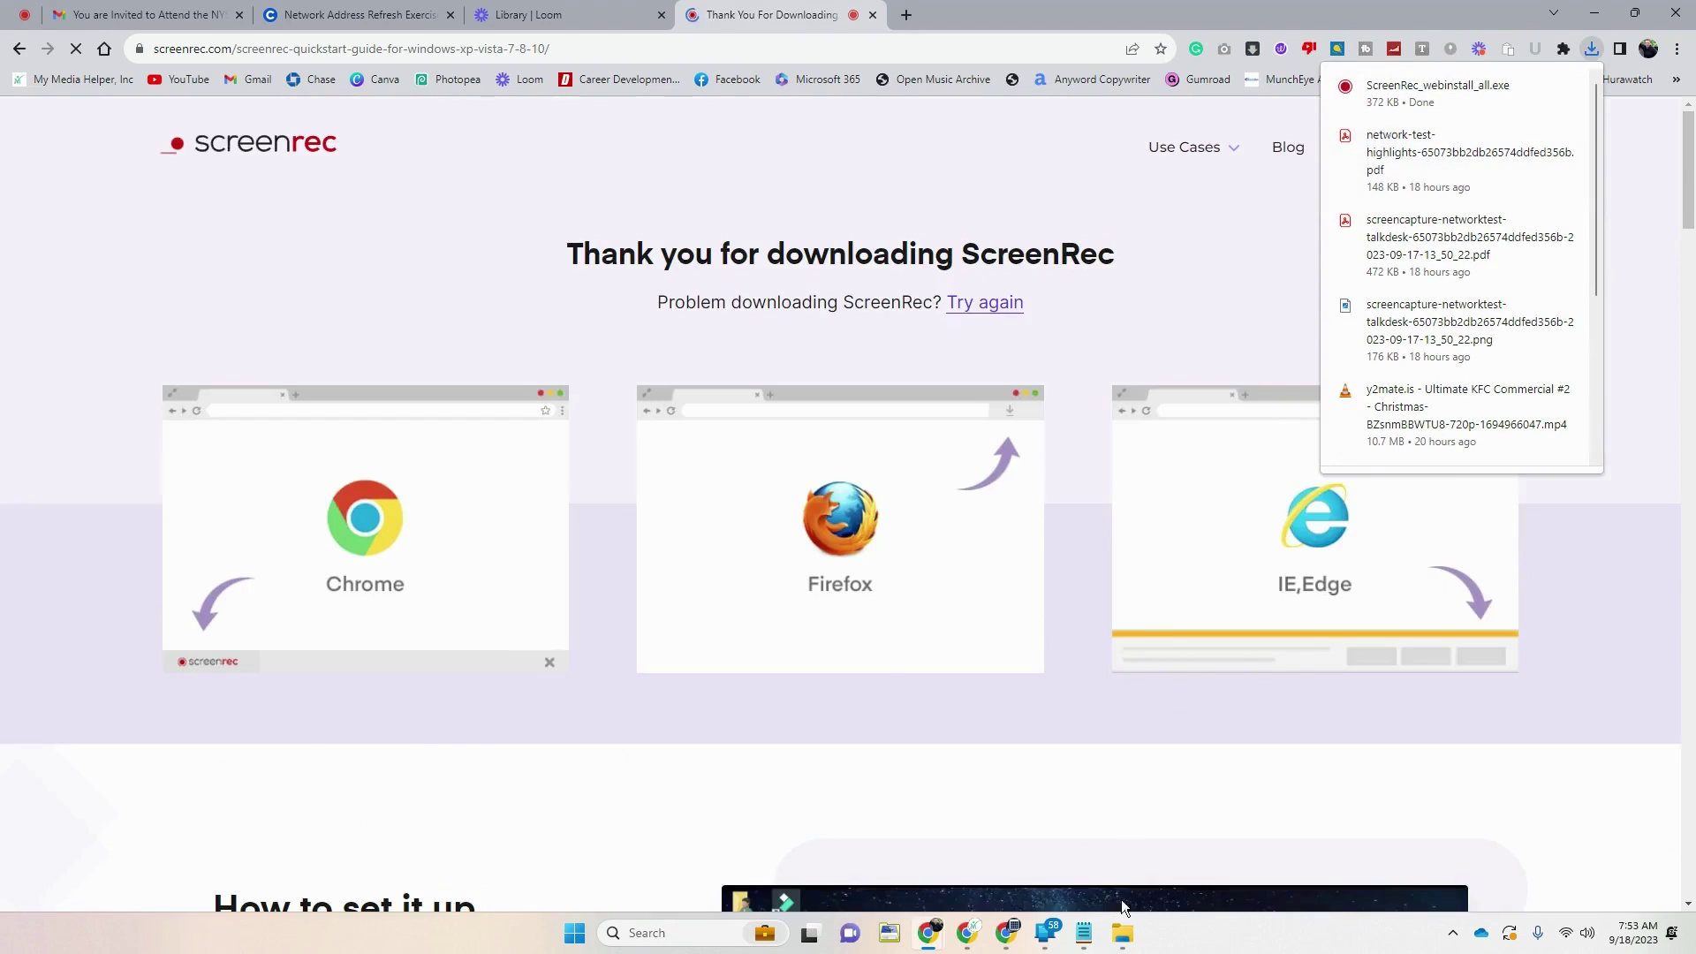
{"action": "scroll", "coordinate": [1121, 891], "scroll_direction": "down", "scroll_amount": 5}
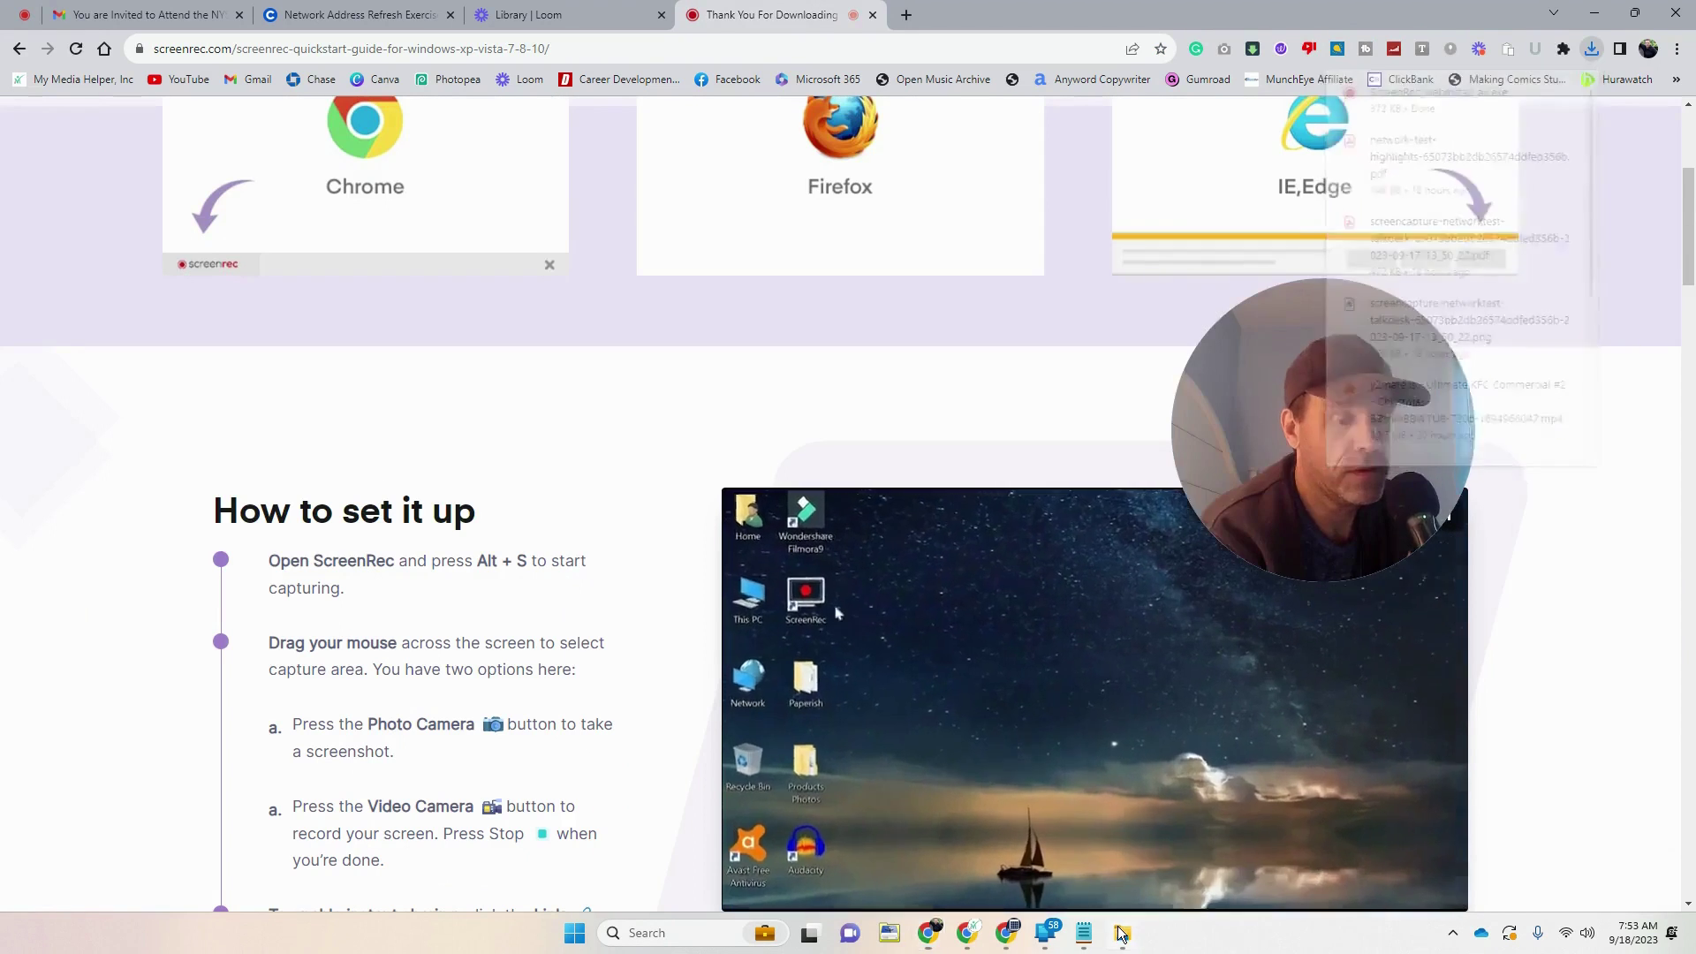
{"action": "left_click", "coordinate": [1122, 933]}
{"action": "left_click", "coordinate": [212, 188]}
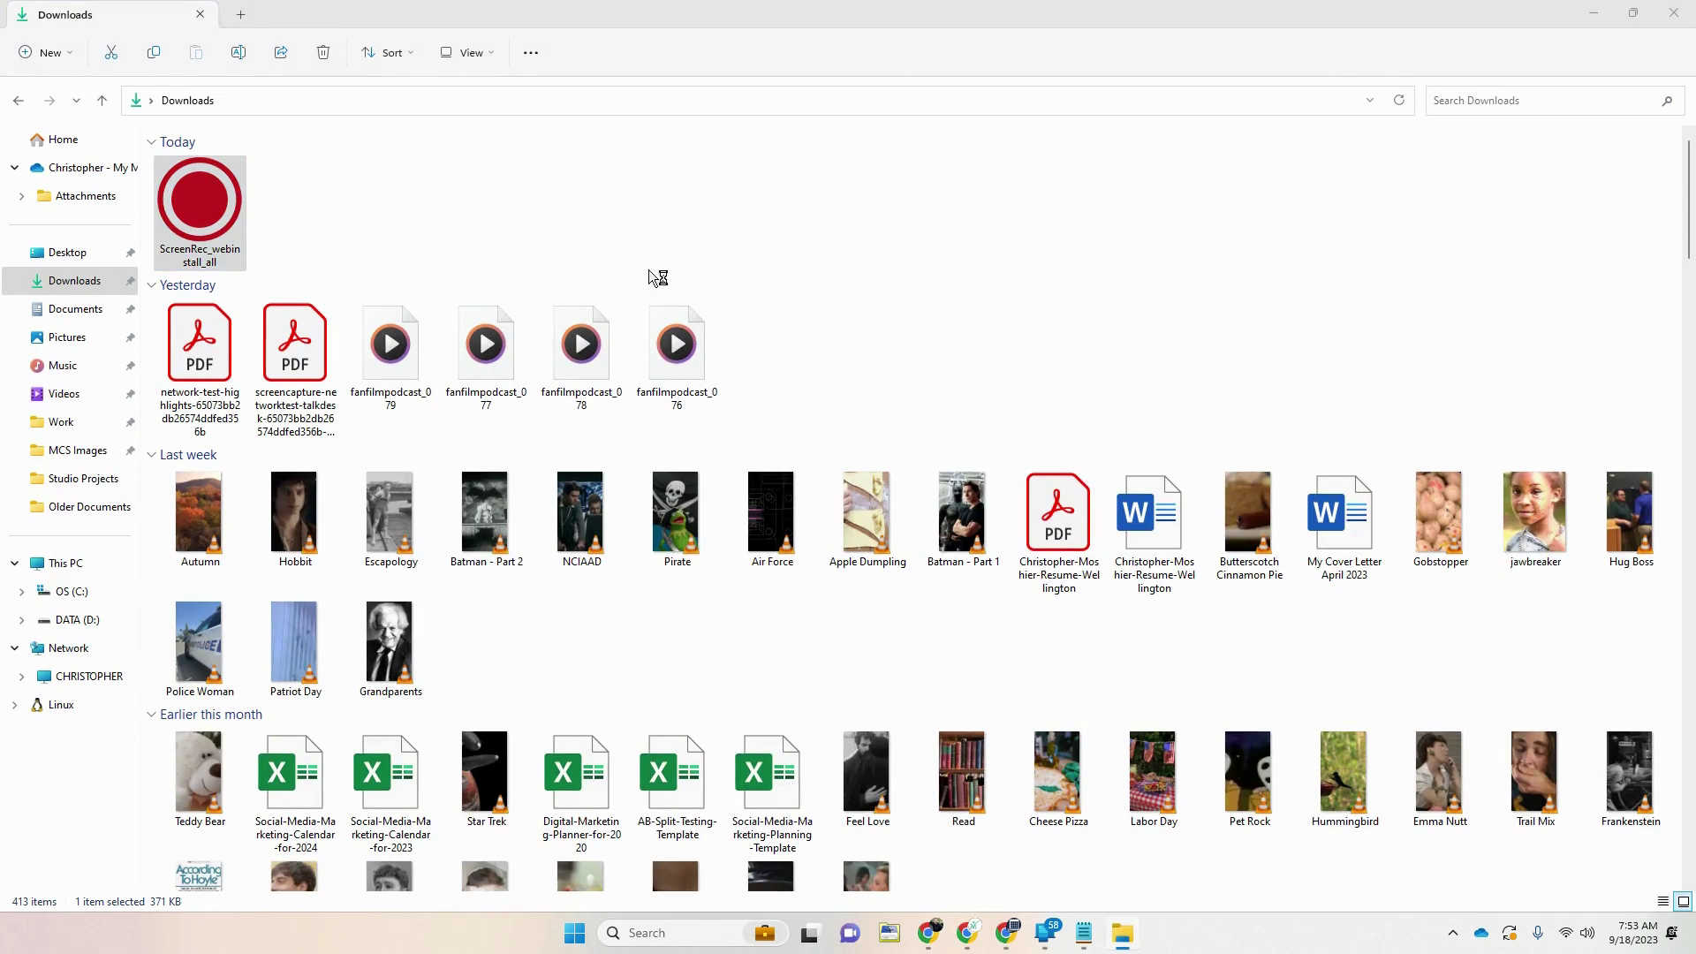
- Install ScreenRec with the default destination and Start Menu folders, and finish setup with Run ScreenRec enabled
{"action": "left_click", "coordinate": [947, 606]}
{"action": "left_click", "coordinate": [945, 606]}
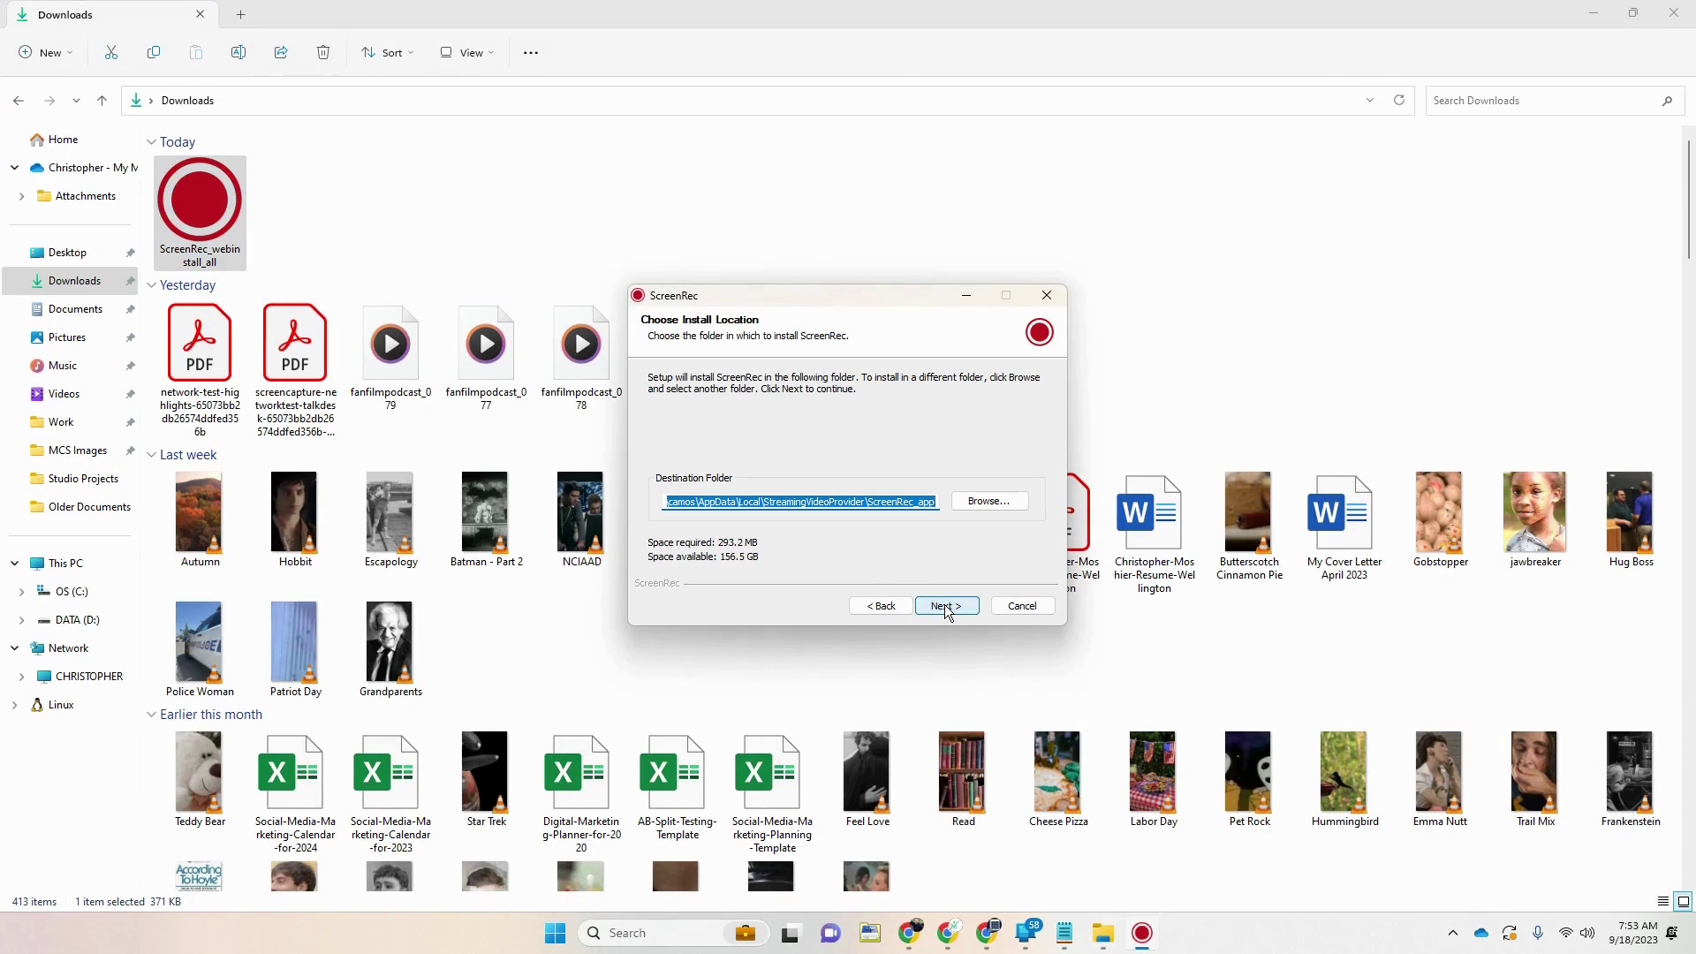
{"action": "left_click", "coordinate": [946, 607]}
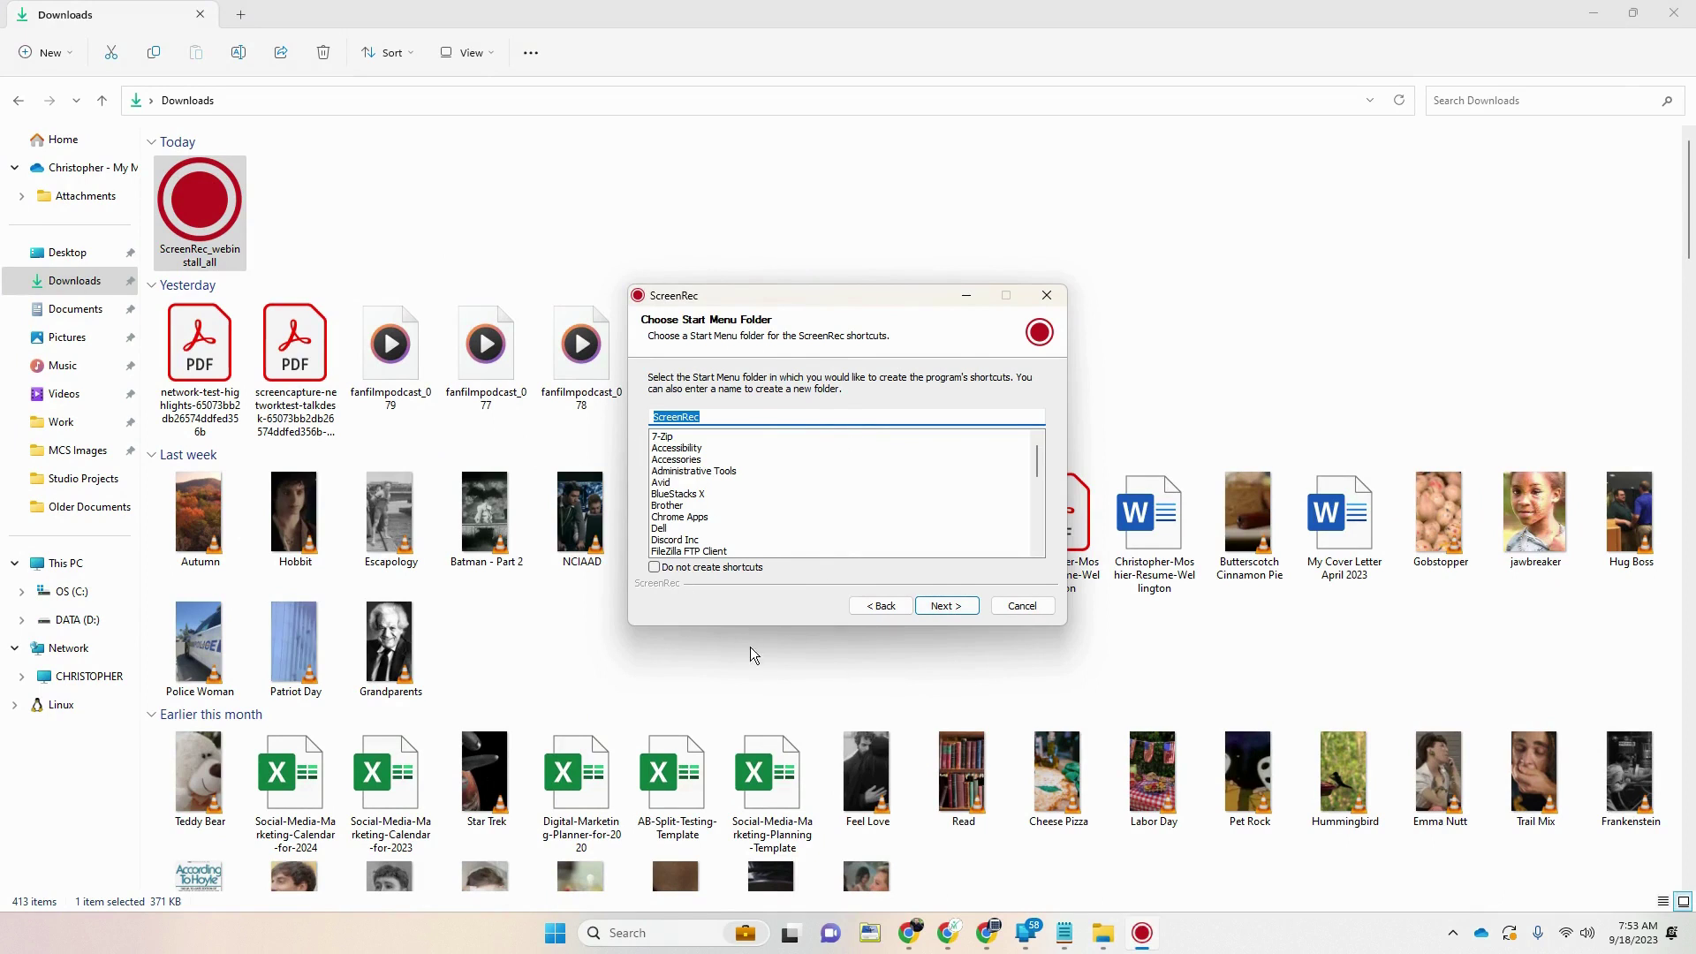
{"action": "left_click", "coordinate": [956, 610]}
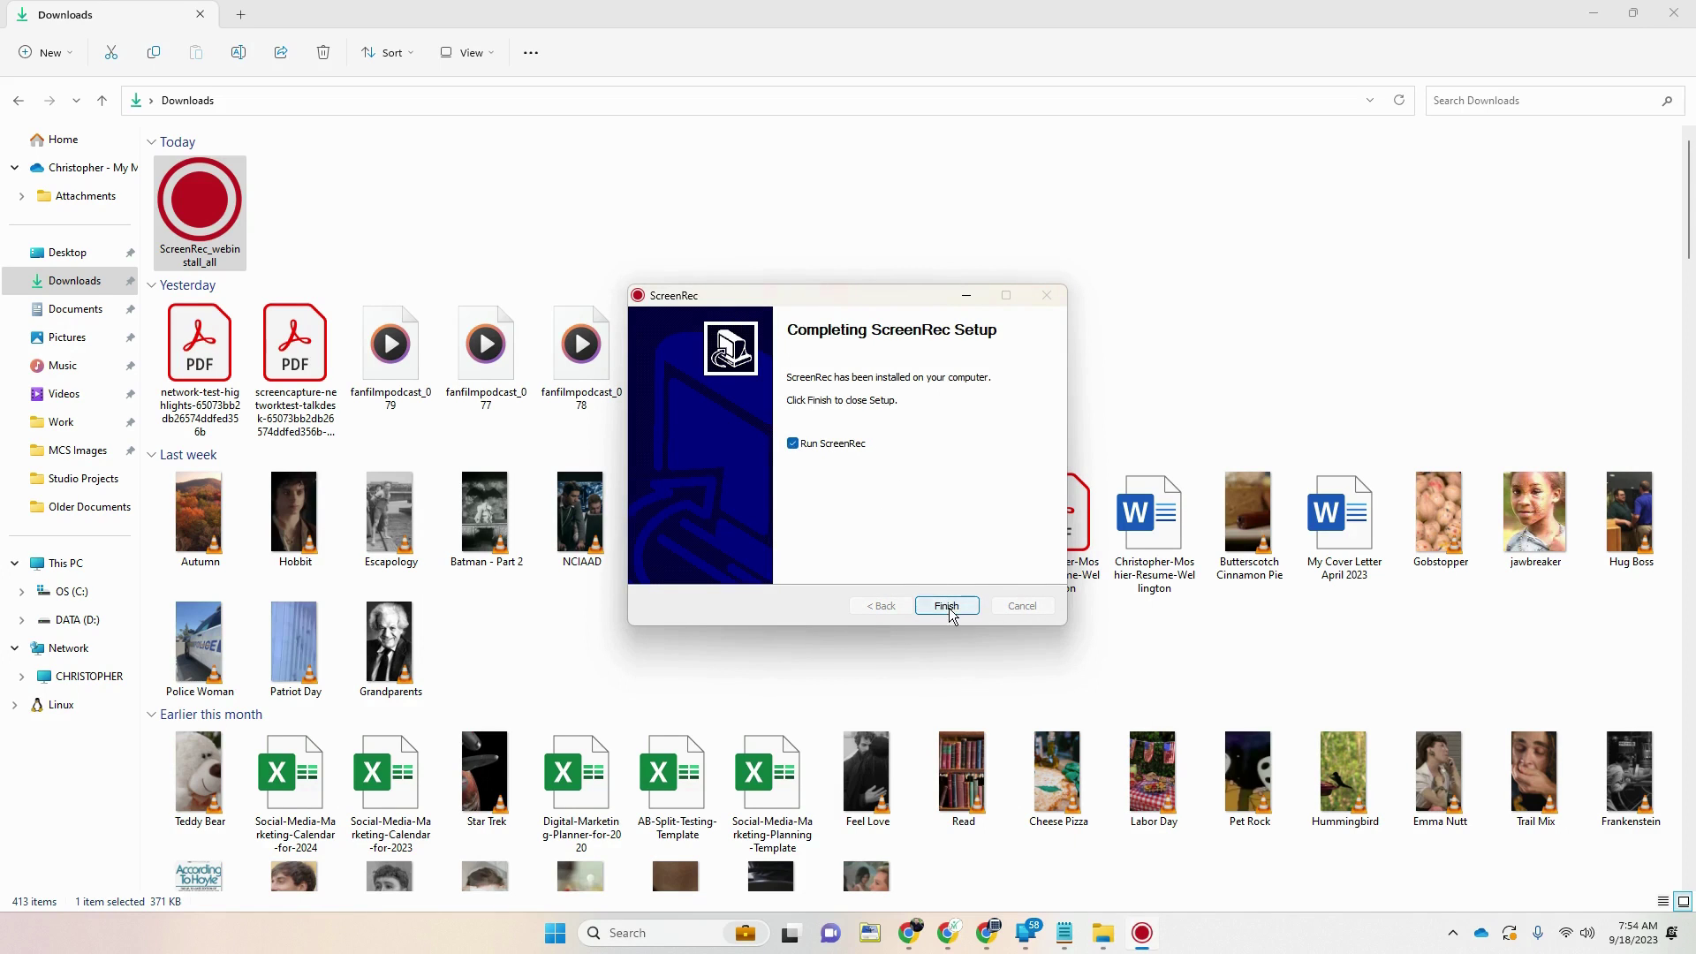
{"action": "left_click", "coordinate": [1594, 17]}
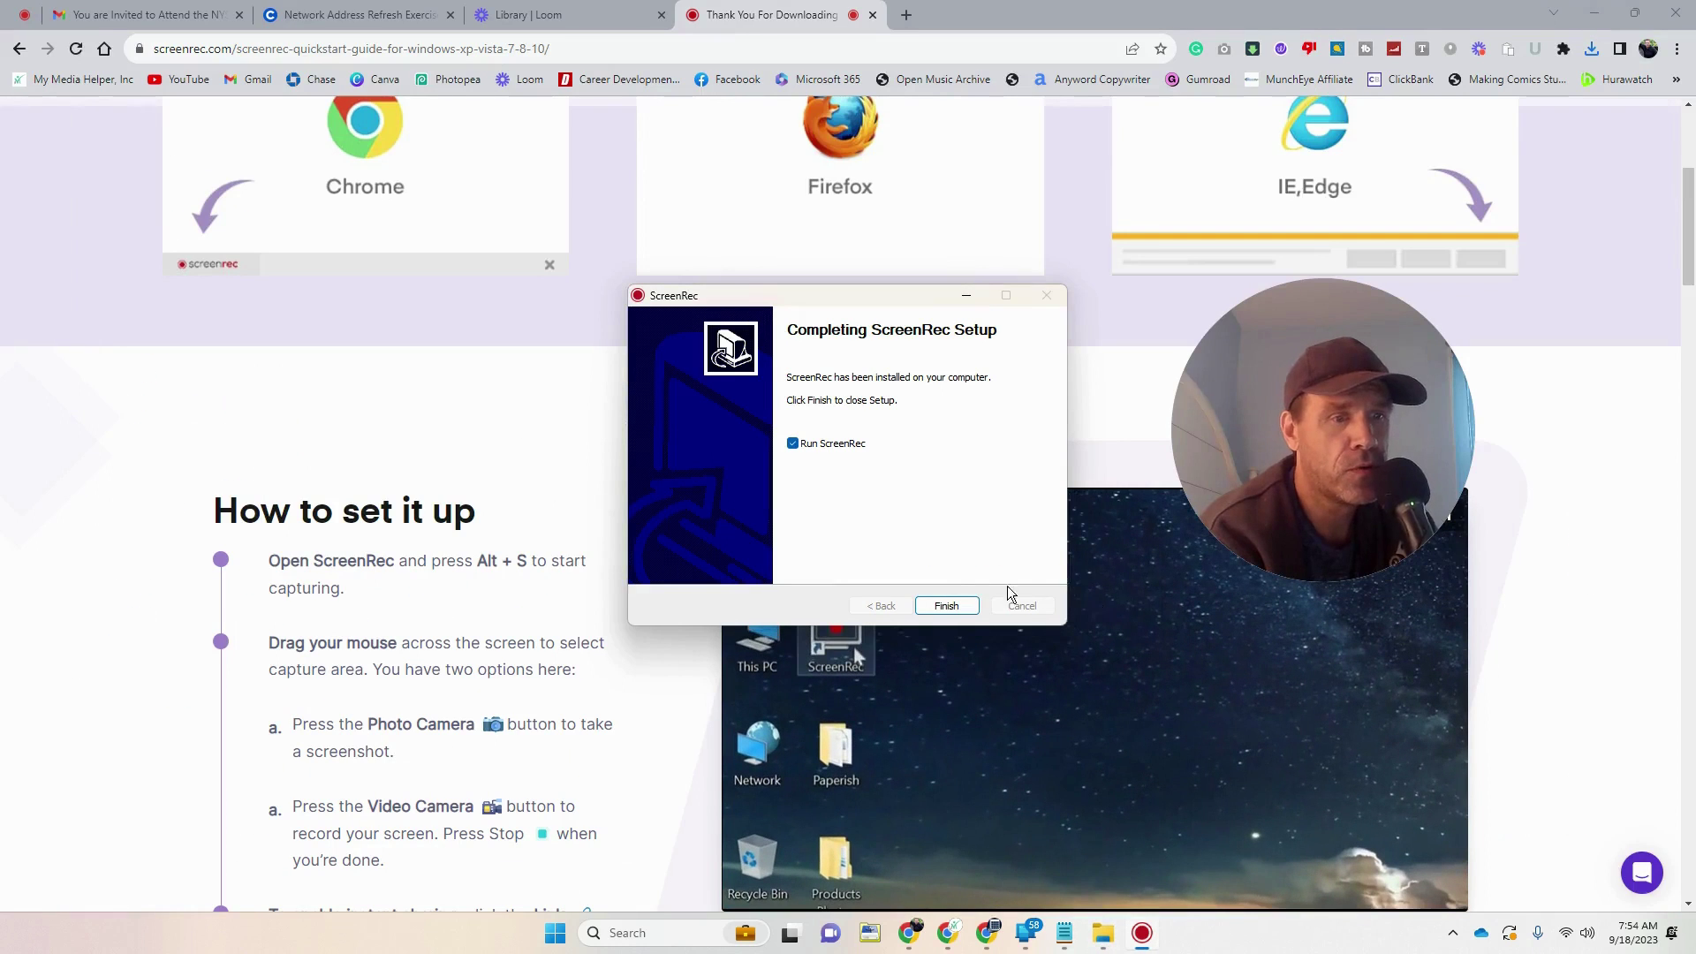
{"action": "left_click", "coordinate": [946, 608]}
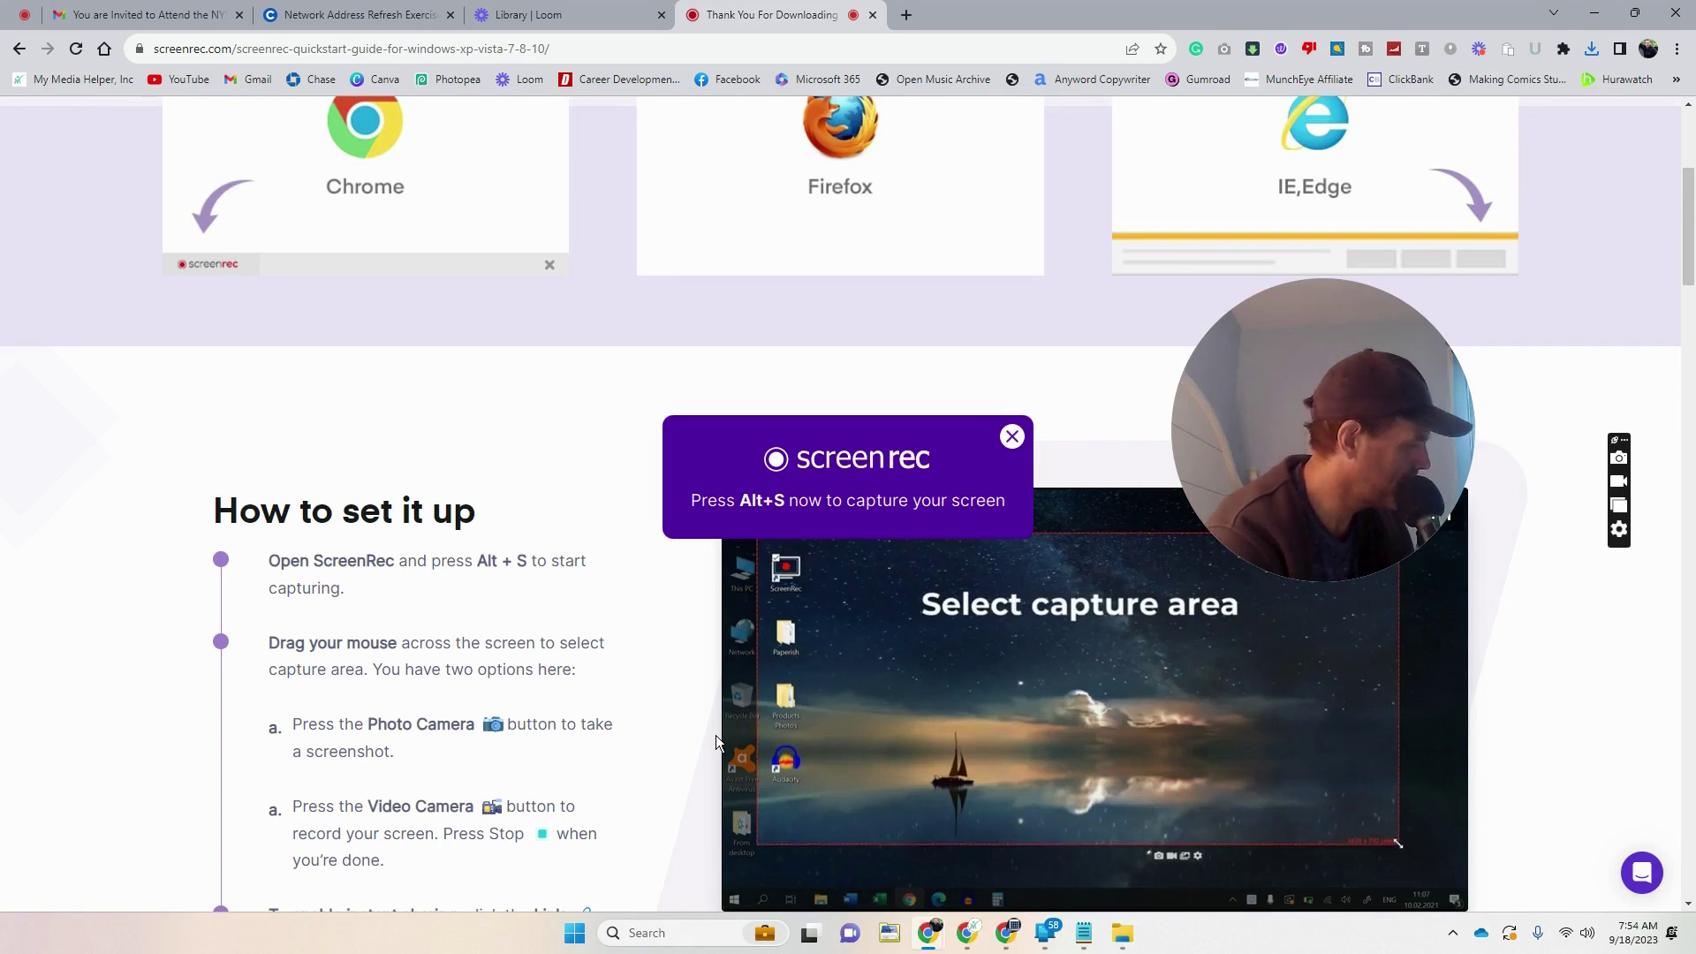
- Select a capture area of about 1894x906 pixels covering the web page and start a video recording of it
{"action": "key", "text": "alt+s"}
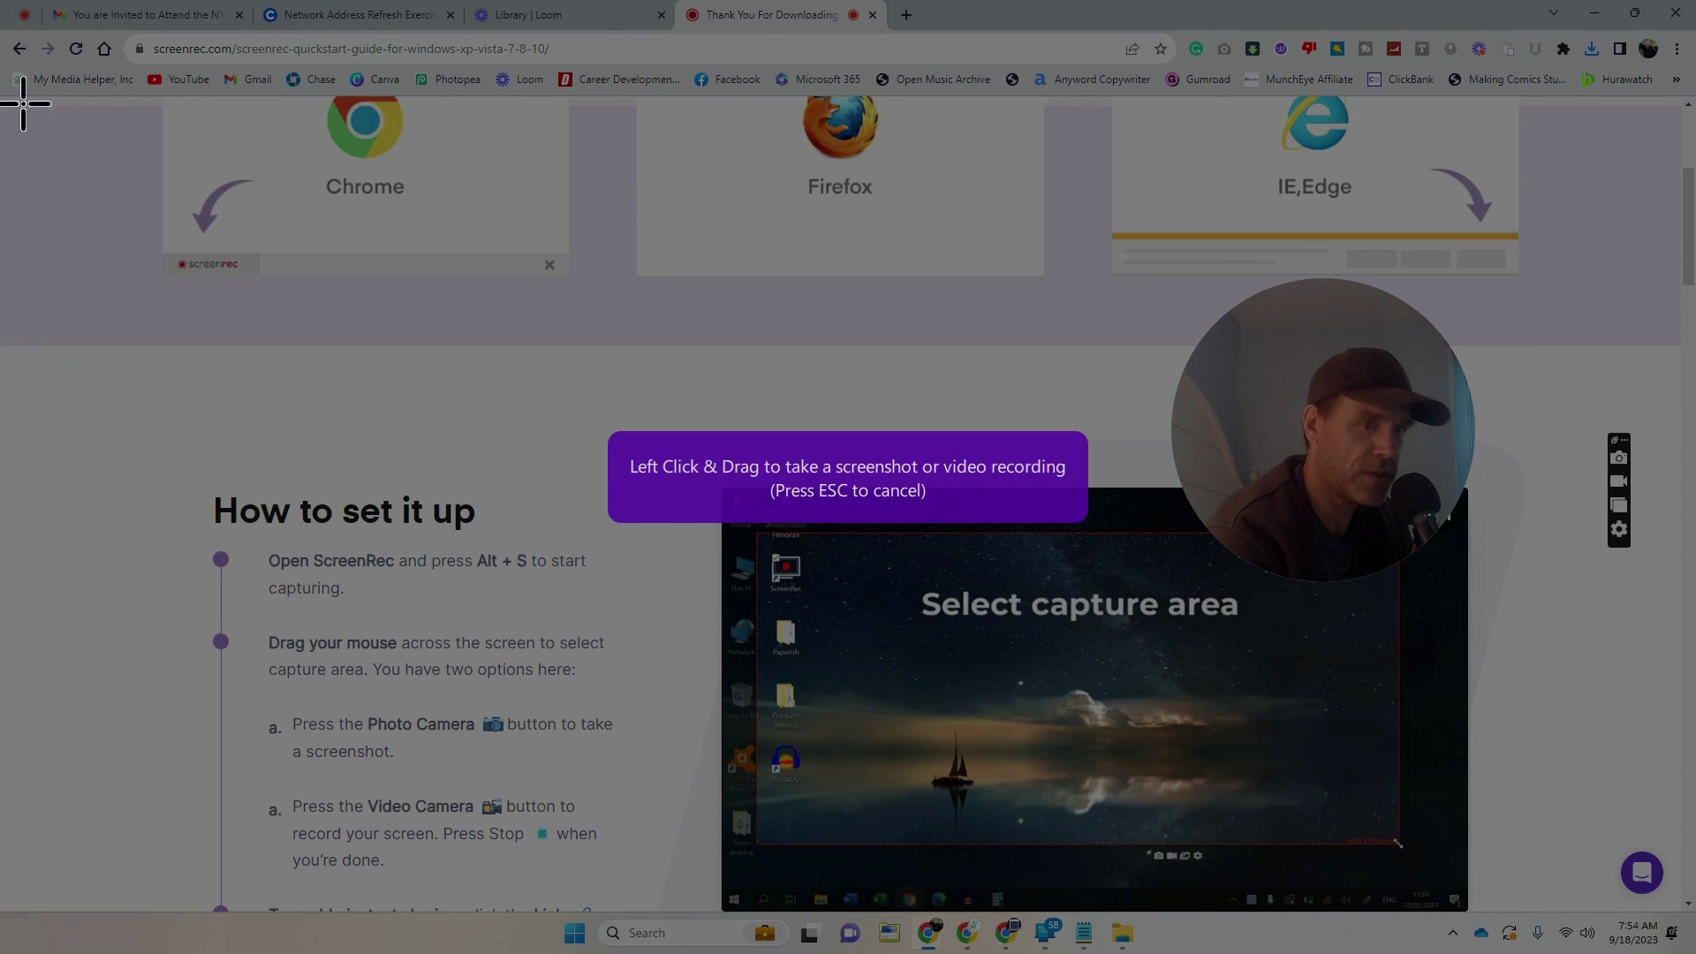
{"action": "left_click_drag", "start_coordinate": [9, 100], "coordinate": [1681, 900]}
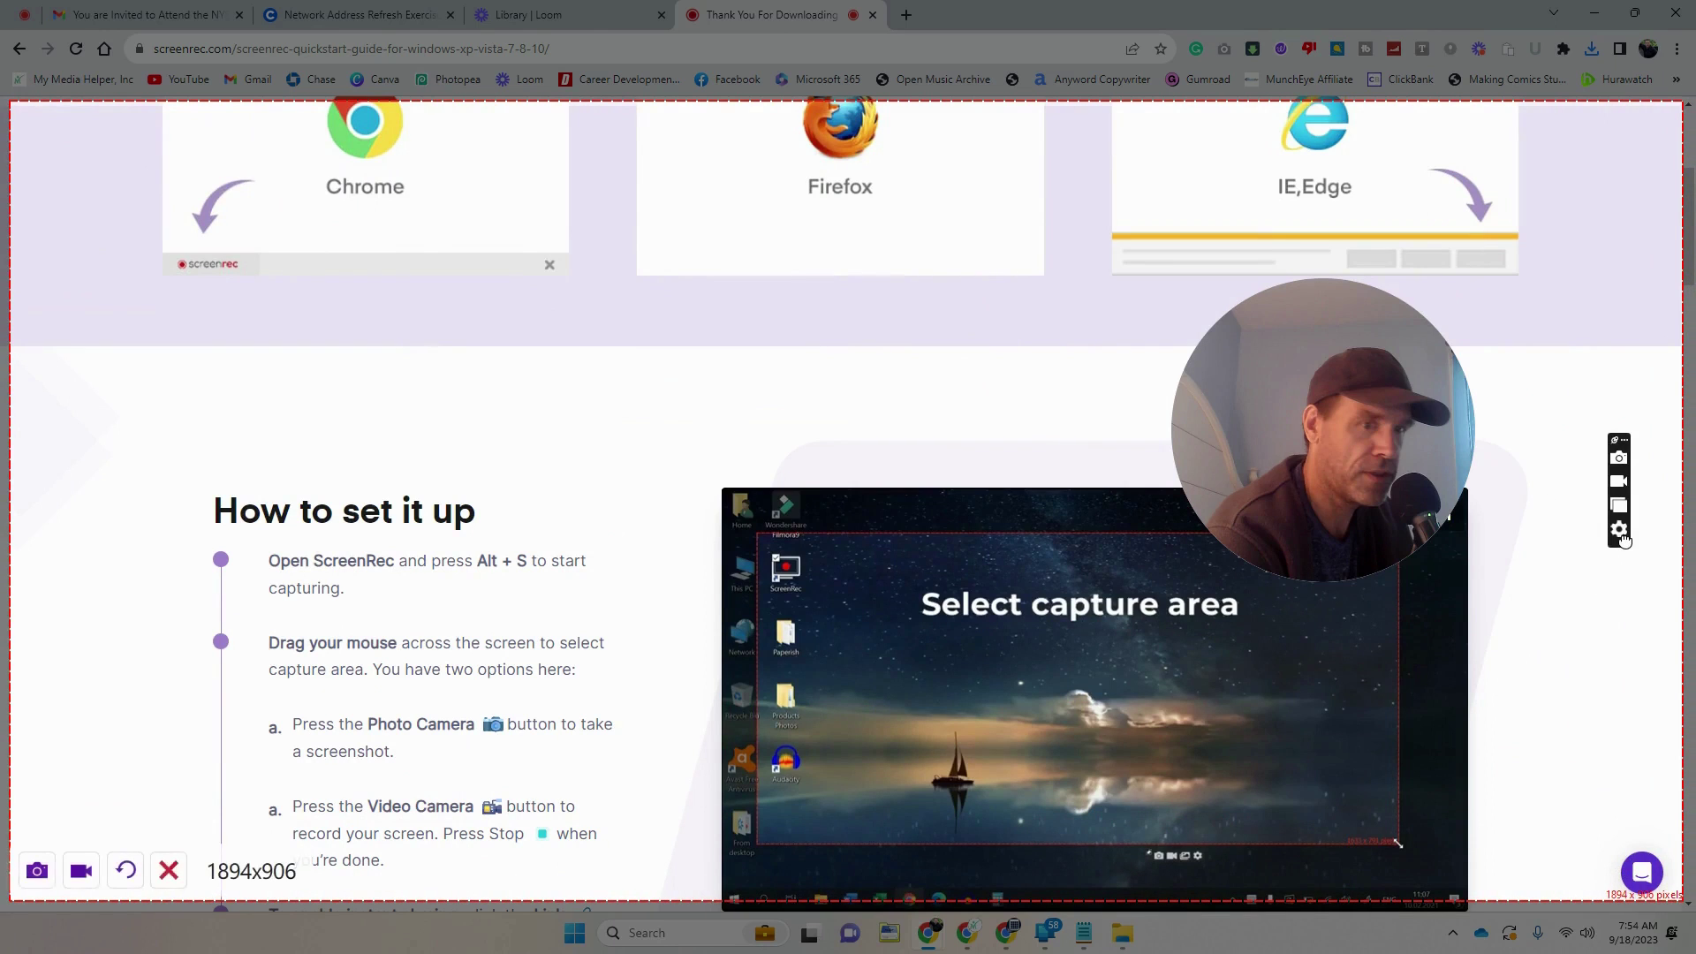
{"action": "left_click_drag", "start_coordinate": [1349, 483], "coordinate": [1278, 341]}
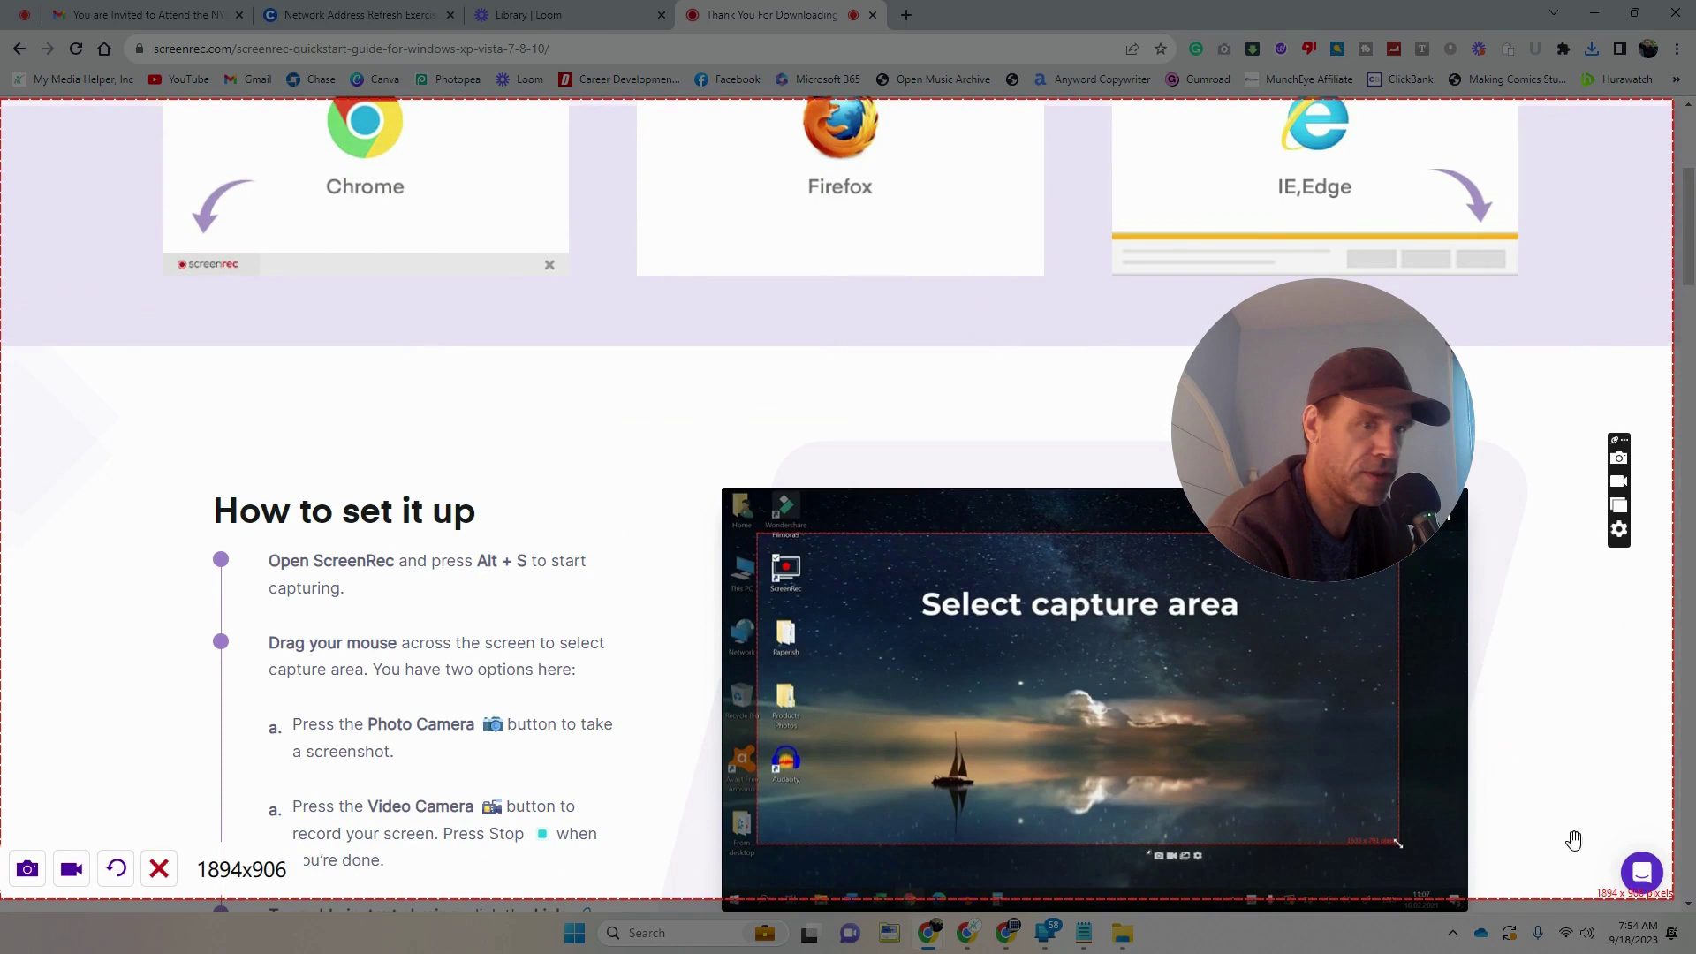
{"action": "left_click", "coordinate": [91, 876]}
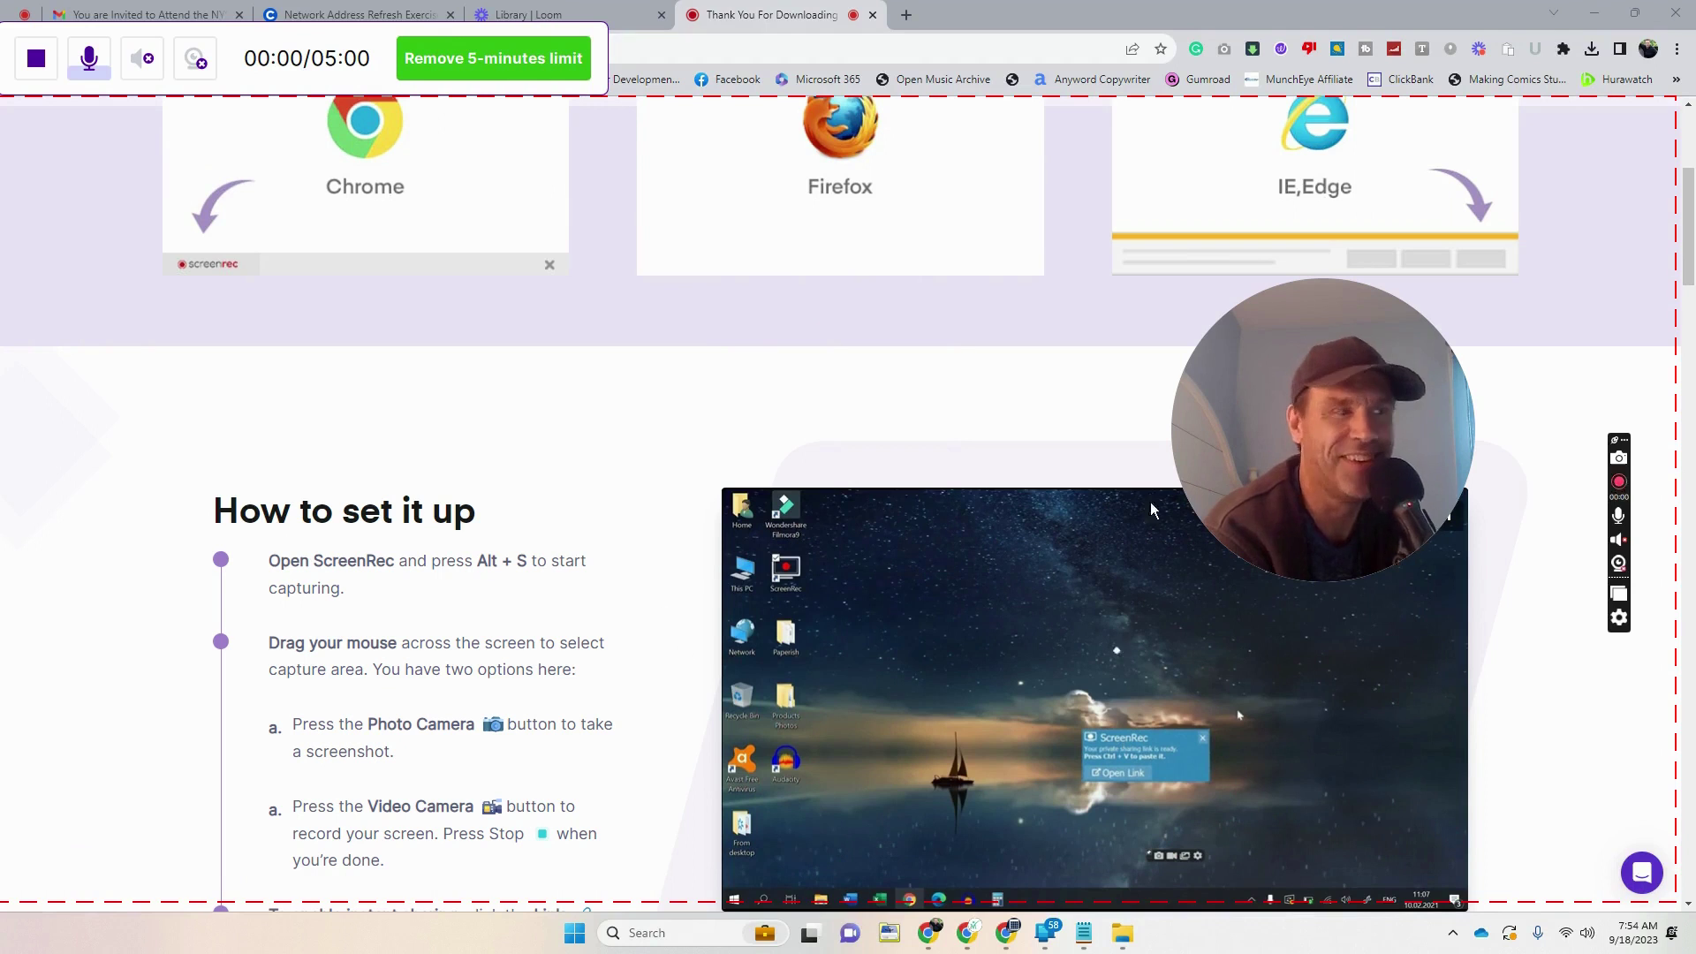
- Stop the ScreenRec recording and play back the captured video, closing the player and settings windows
{"action": "left_click", "coordinate": [1617, 624]}
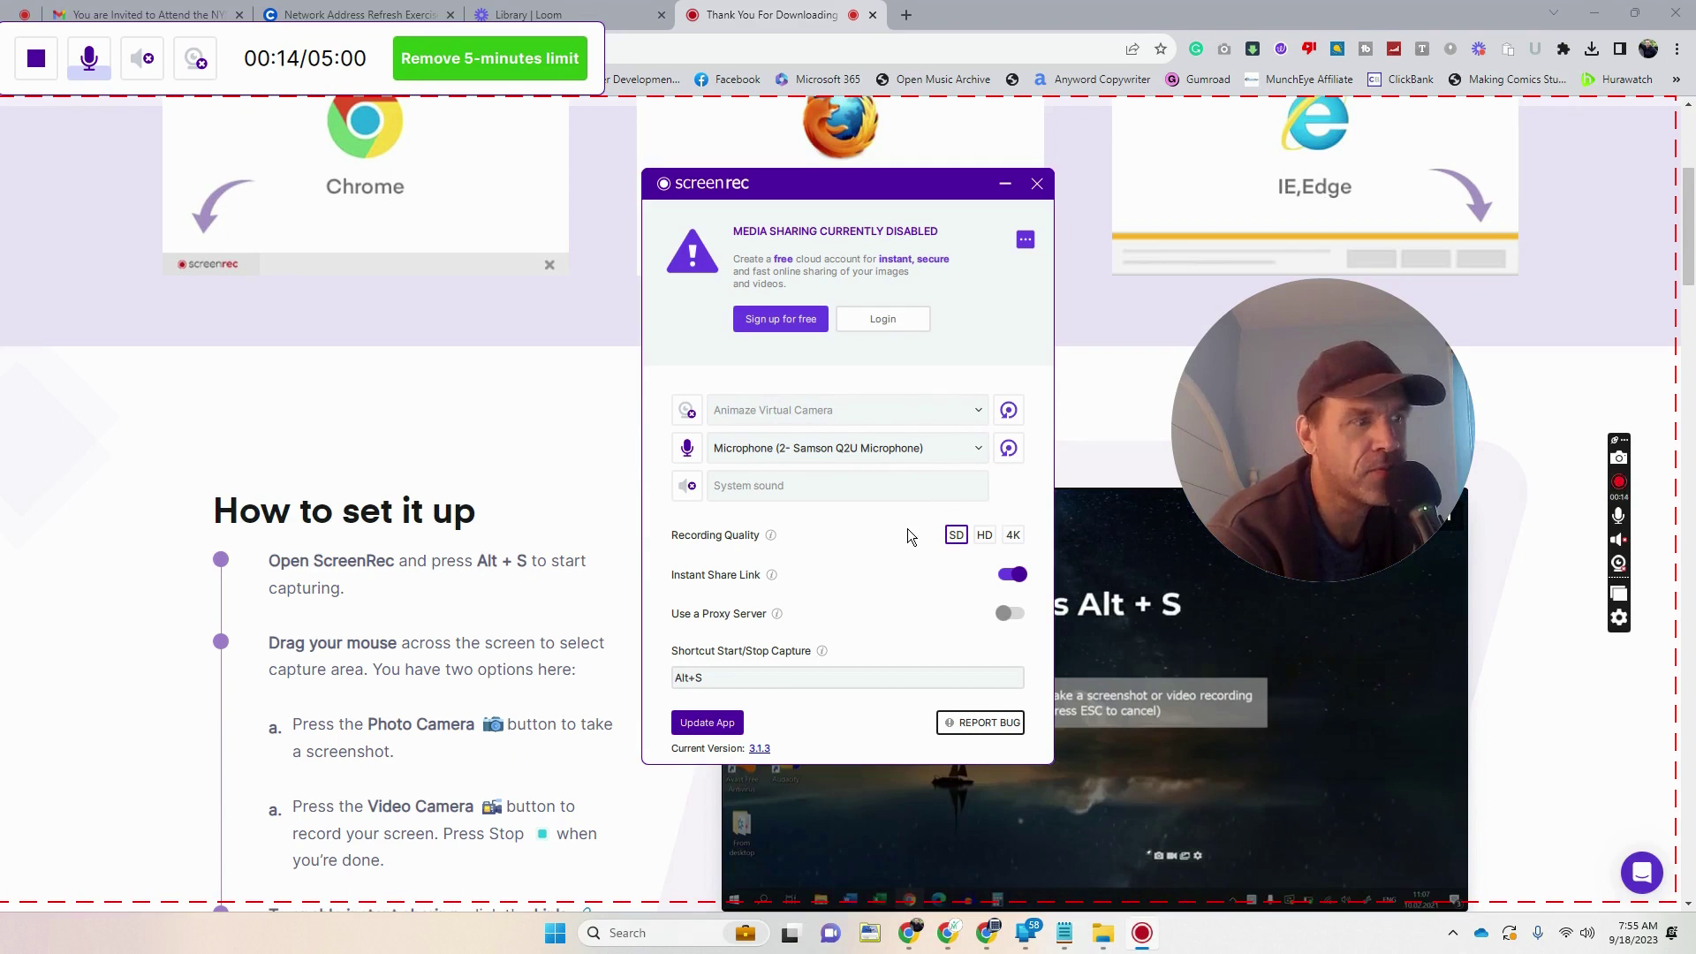
{"action": "left_click", "coordinate": [1620, 483]}
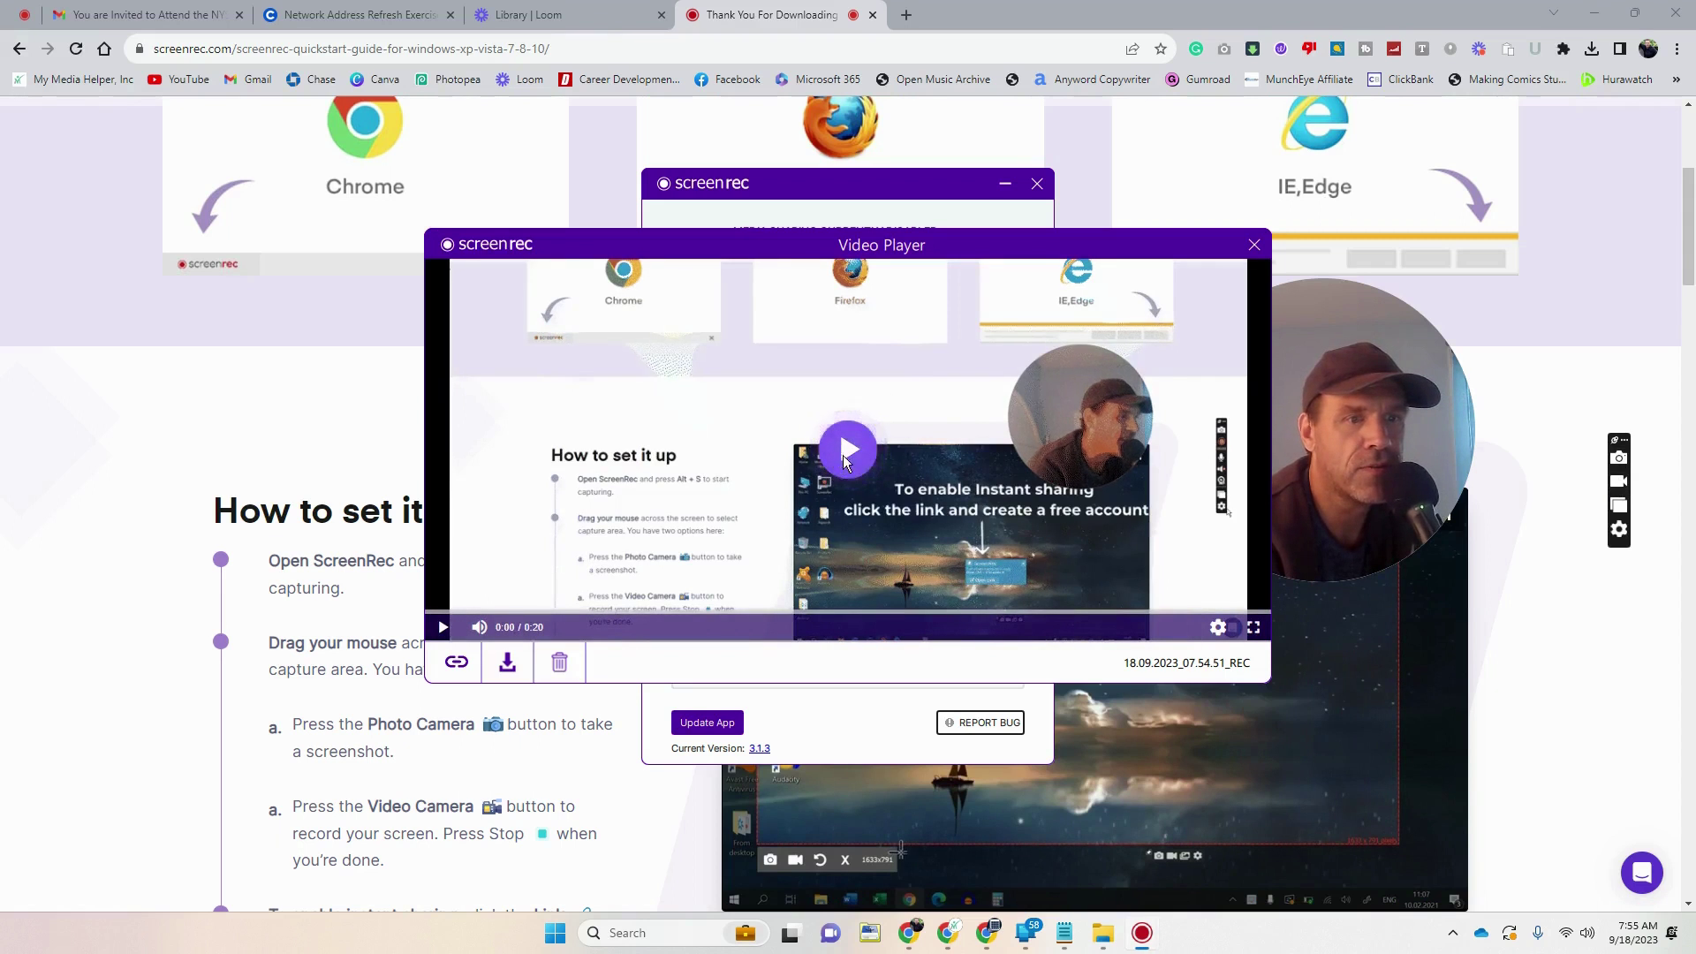
{"action": "left_click", "coordinate": [844, 456]}
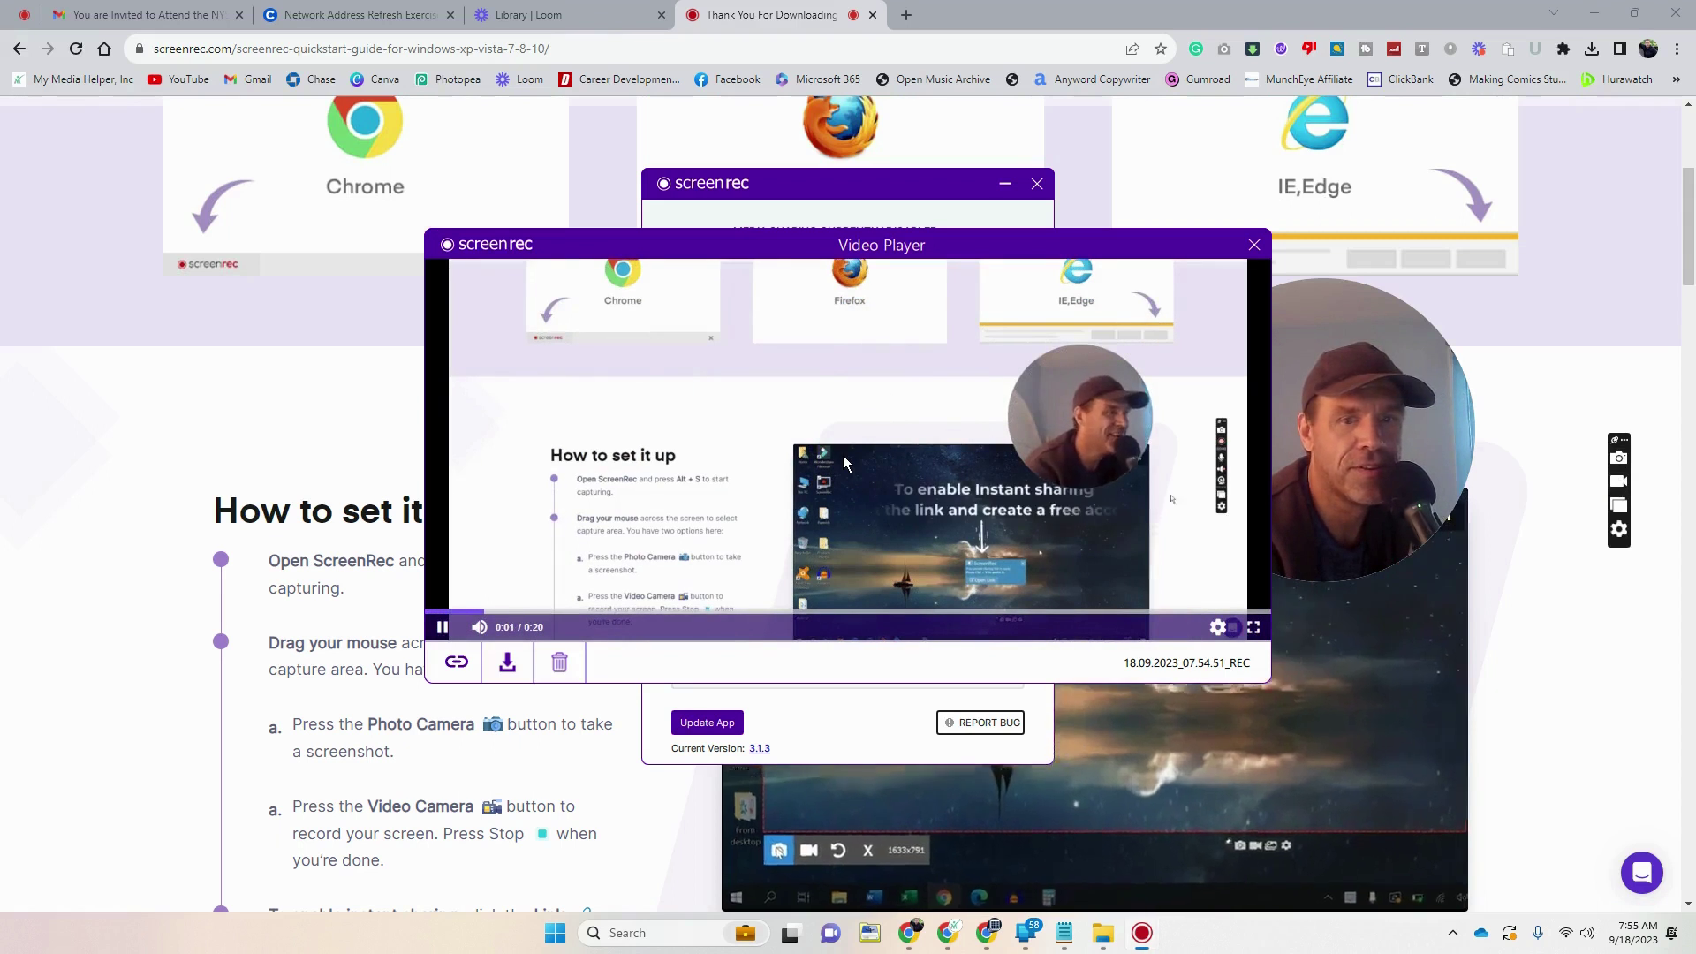
{"action": "left_click", "coordinate": [1251, 243]}
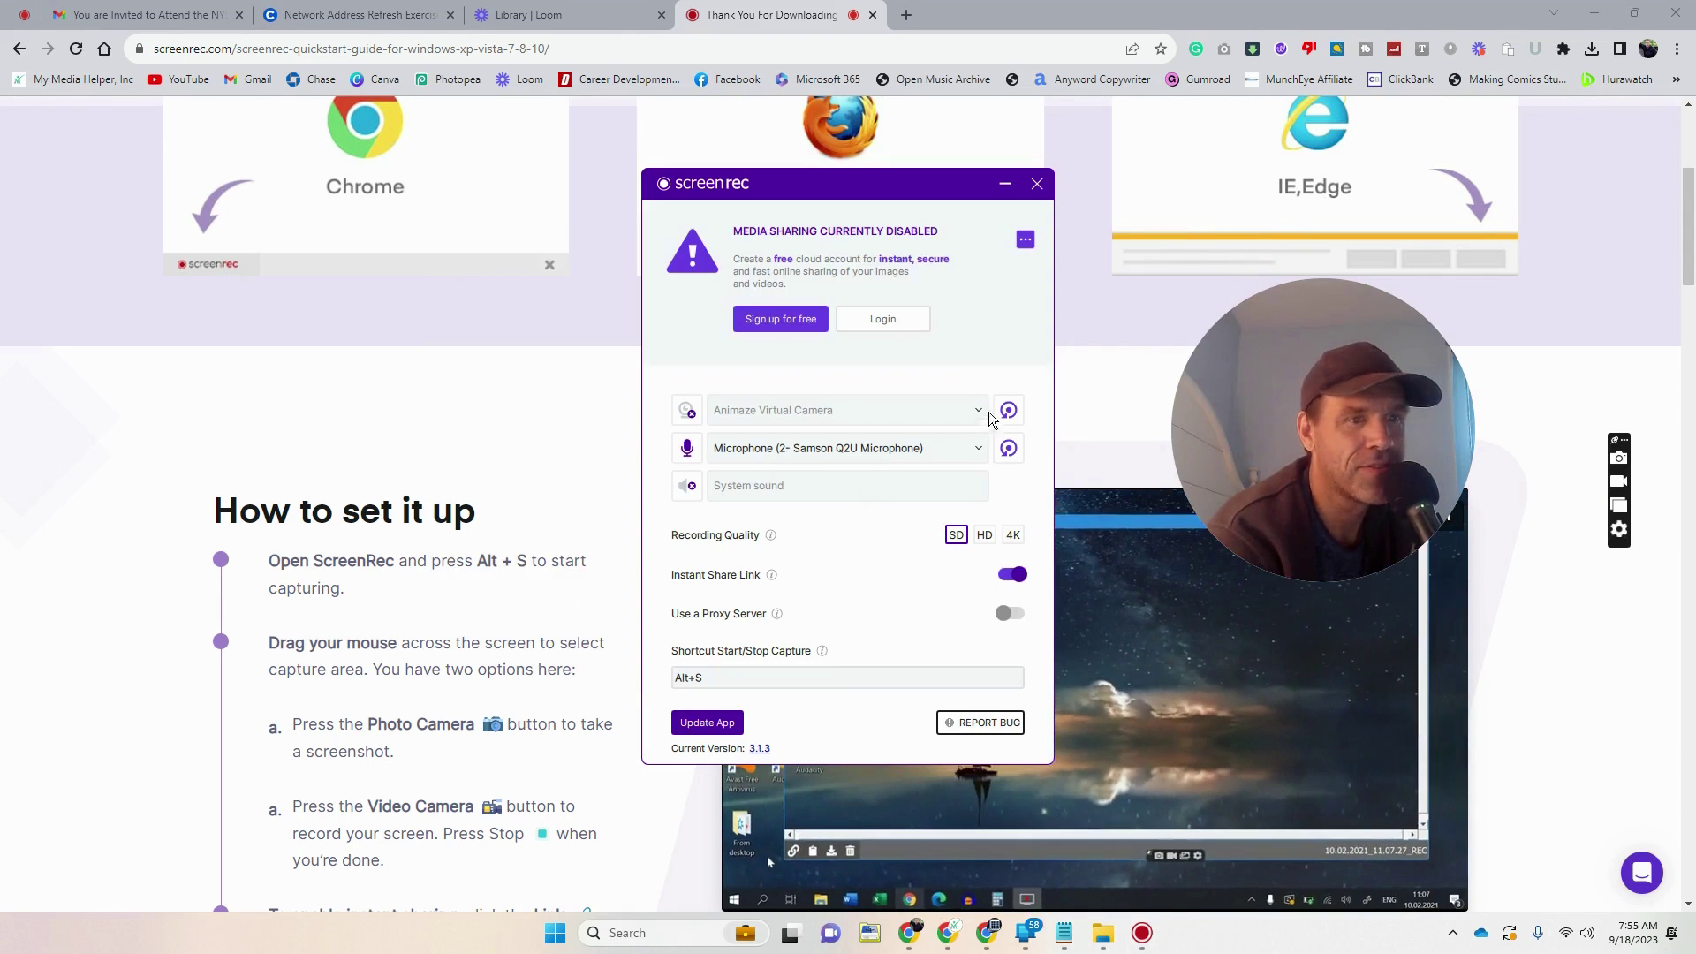
{"action": "left_click", "coordinate": [1036, 185]}
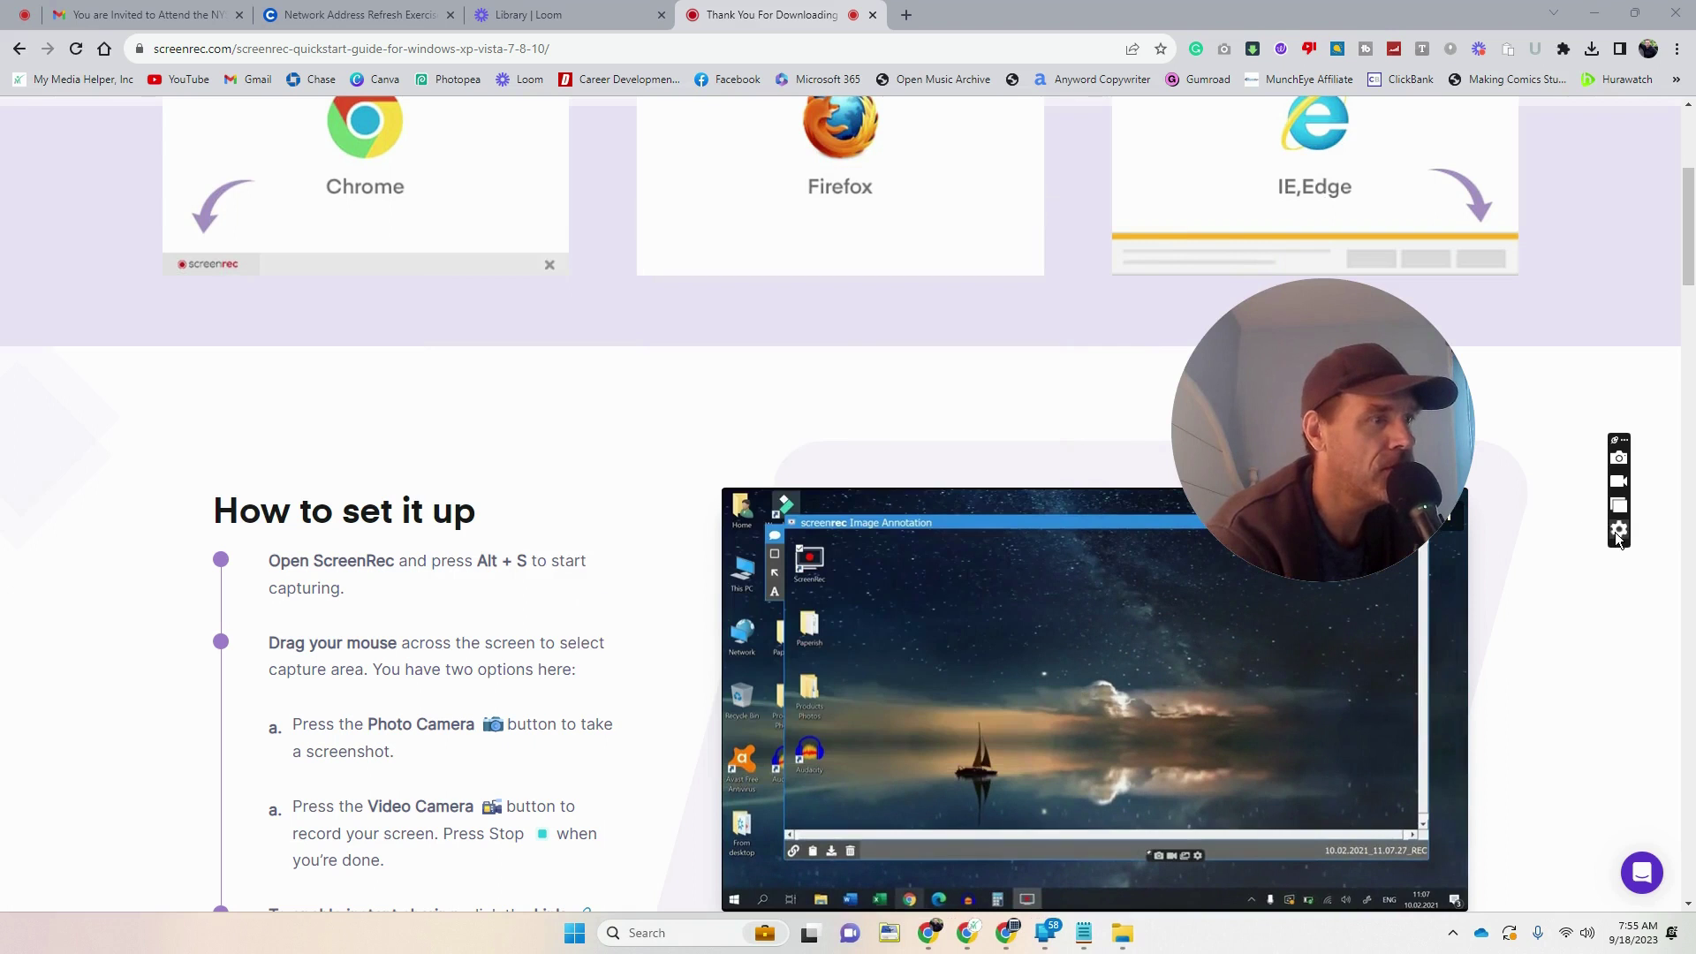
- Enable the webcam in ScreenRec's settings and choose VTWC20 Camera as the camera source
{"action": "left_click", "coordinate": [1616, 530]}
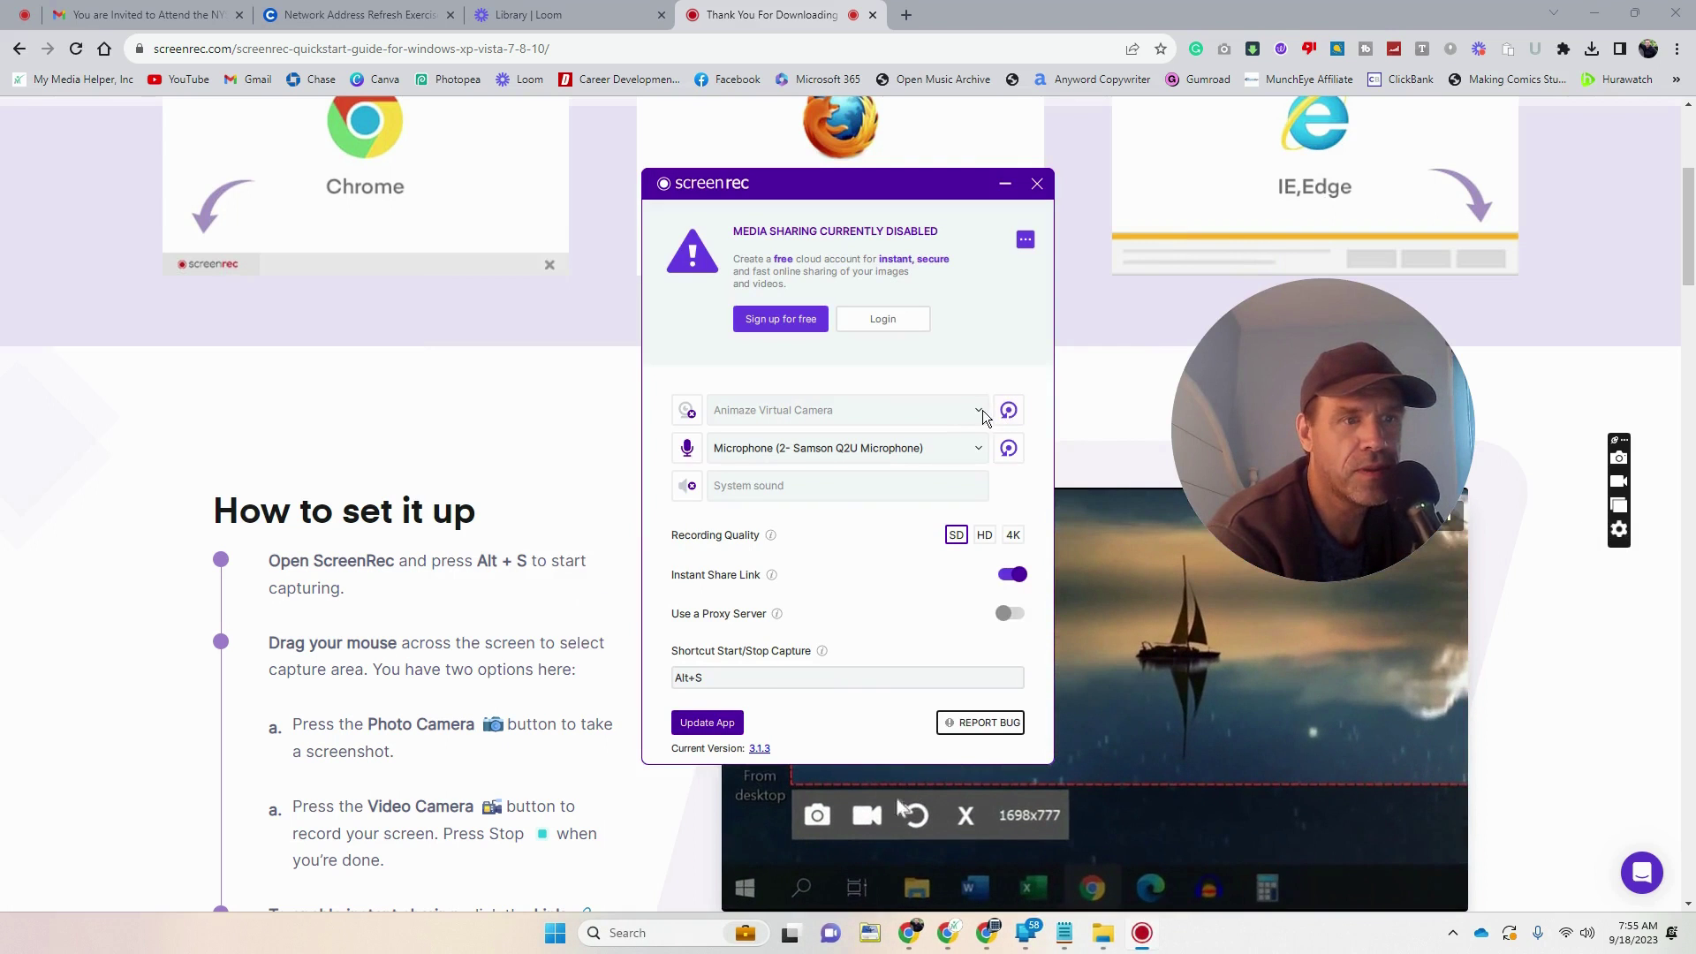
{"action": "left_click", "coordinate": [688, 413]}
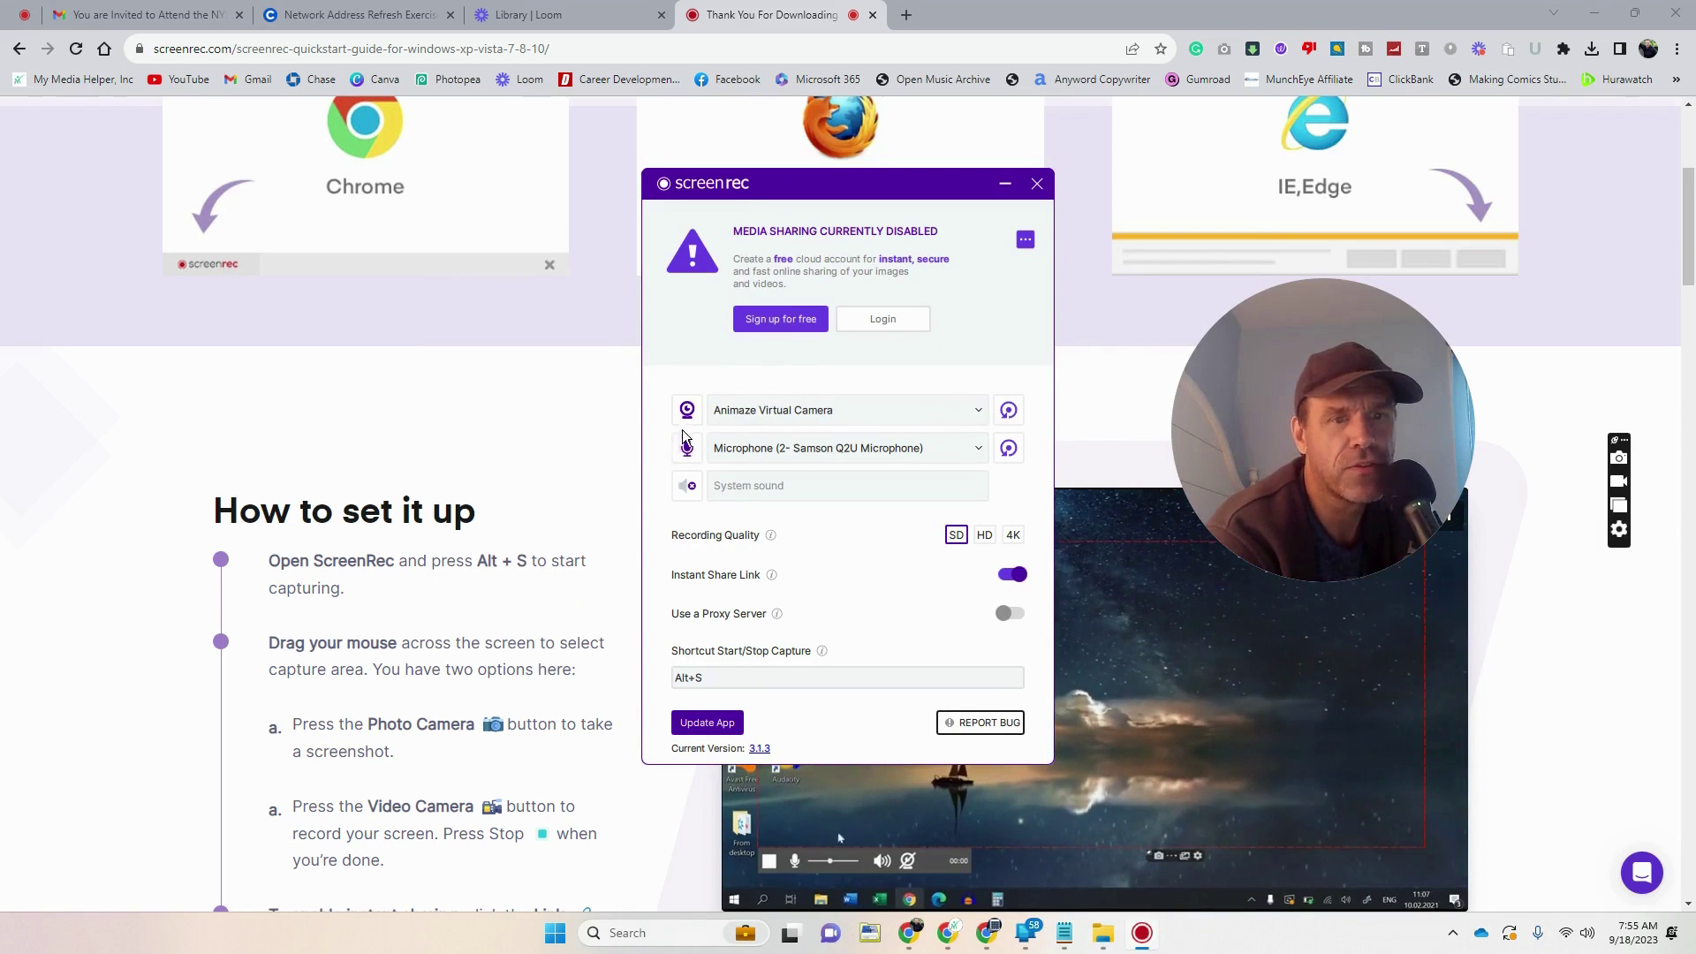
{"action": "left_click", "coordinate": [979, 420]}
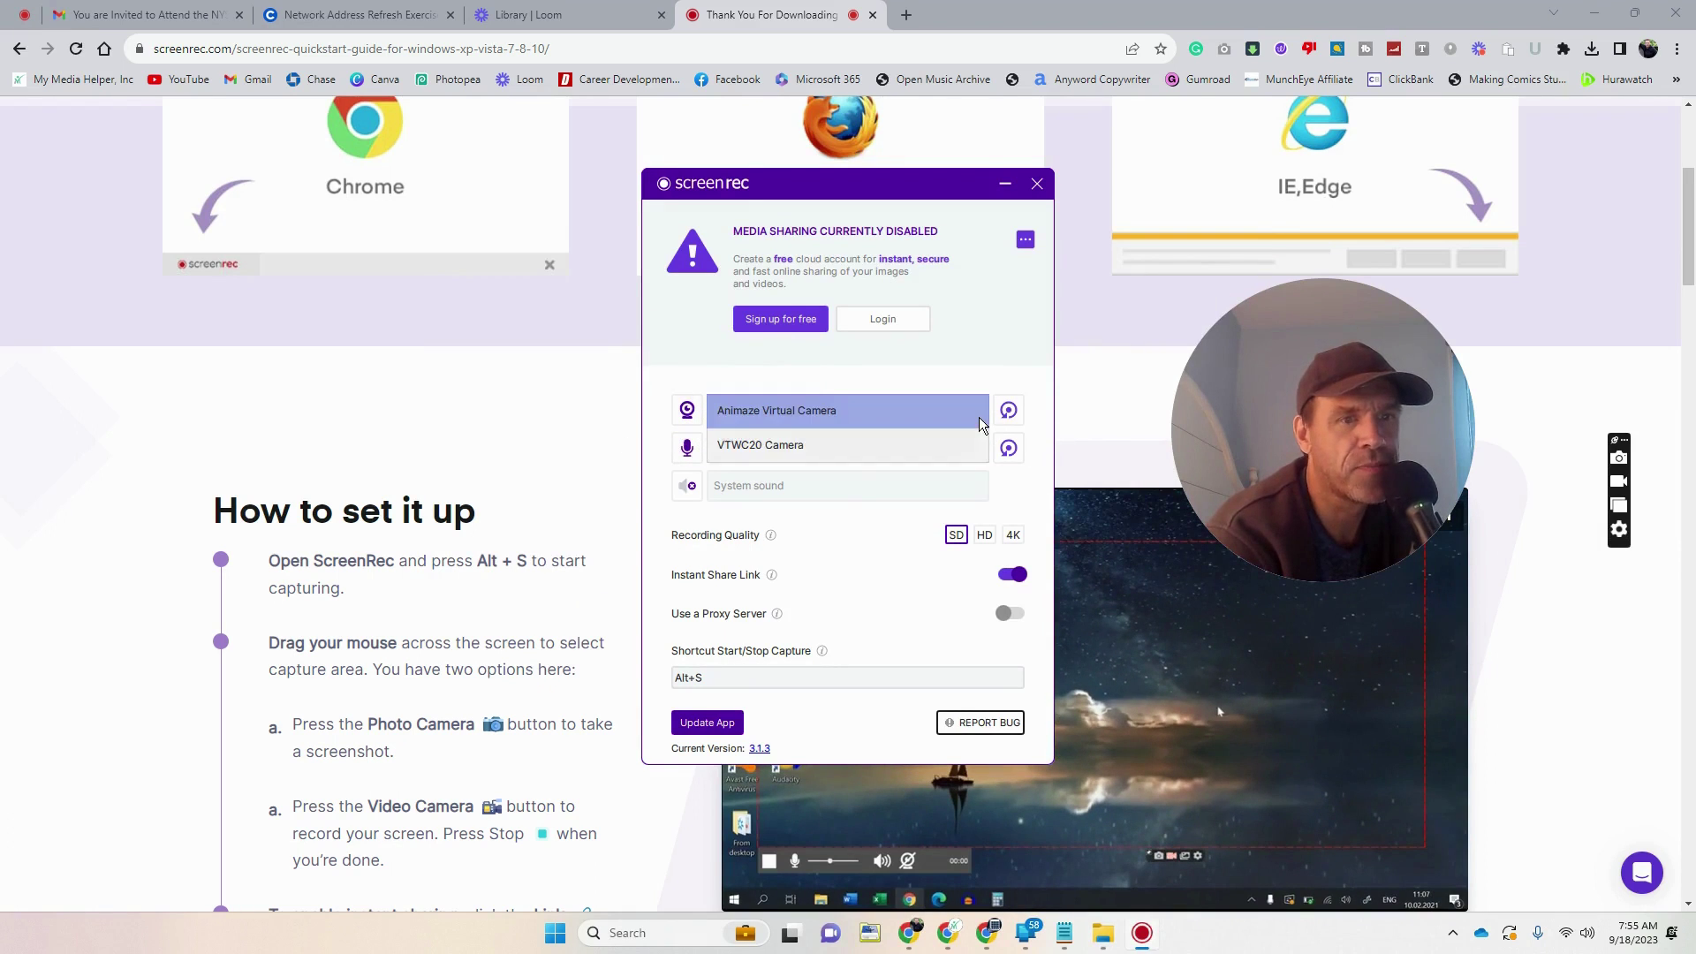
{"action": "left_click", "coordinate": [848, 451]}
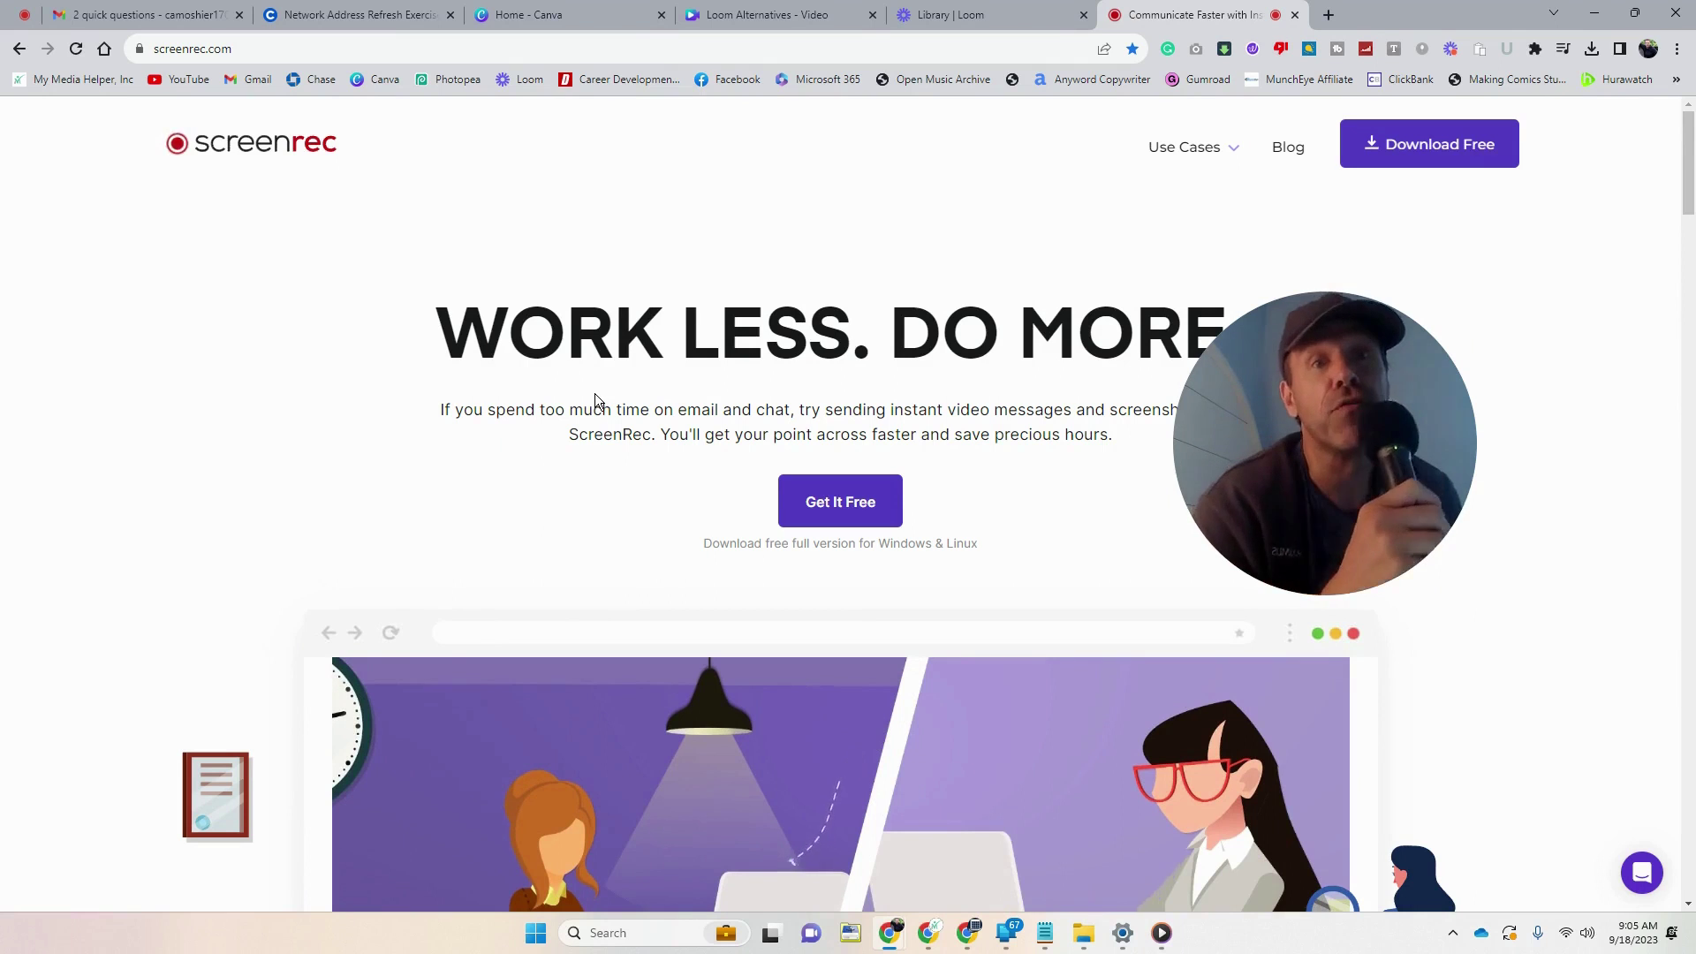
{"action": "left_click_drag", "start_coordinate": [1355, 447], "coordinate": [372, 546]}
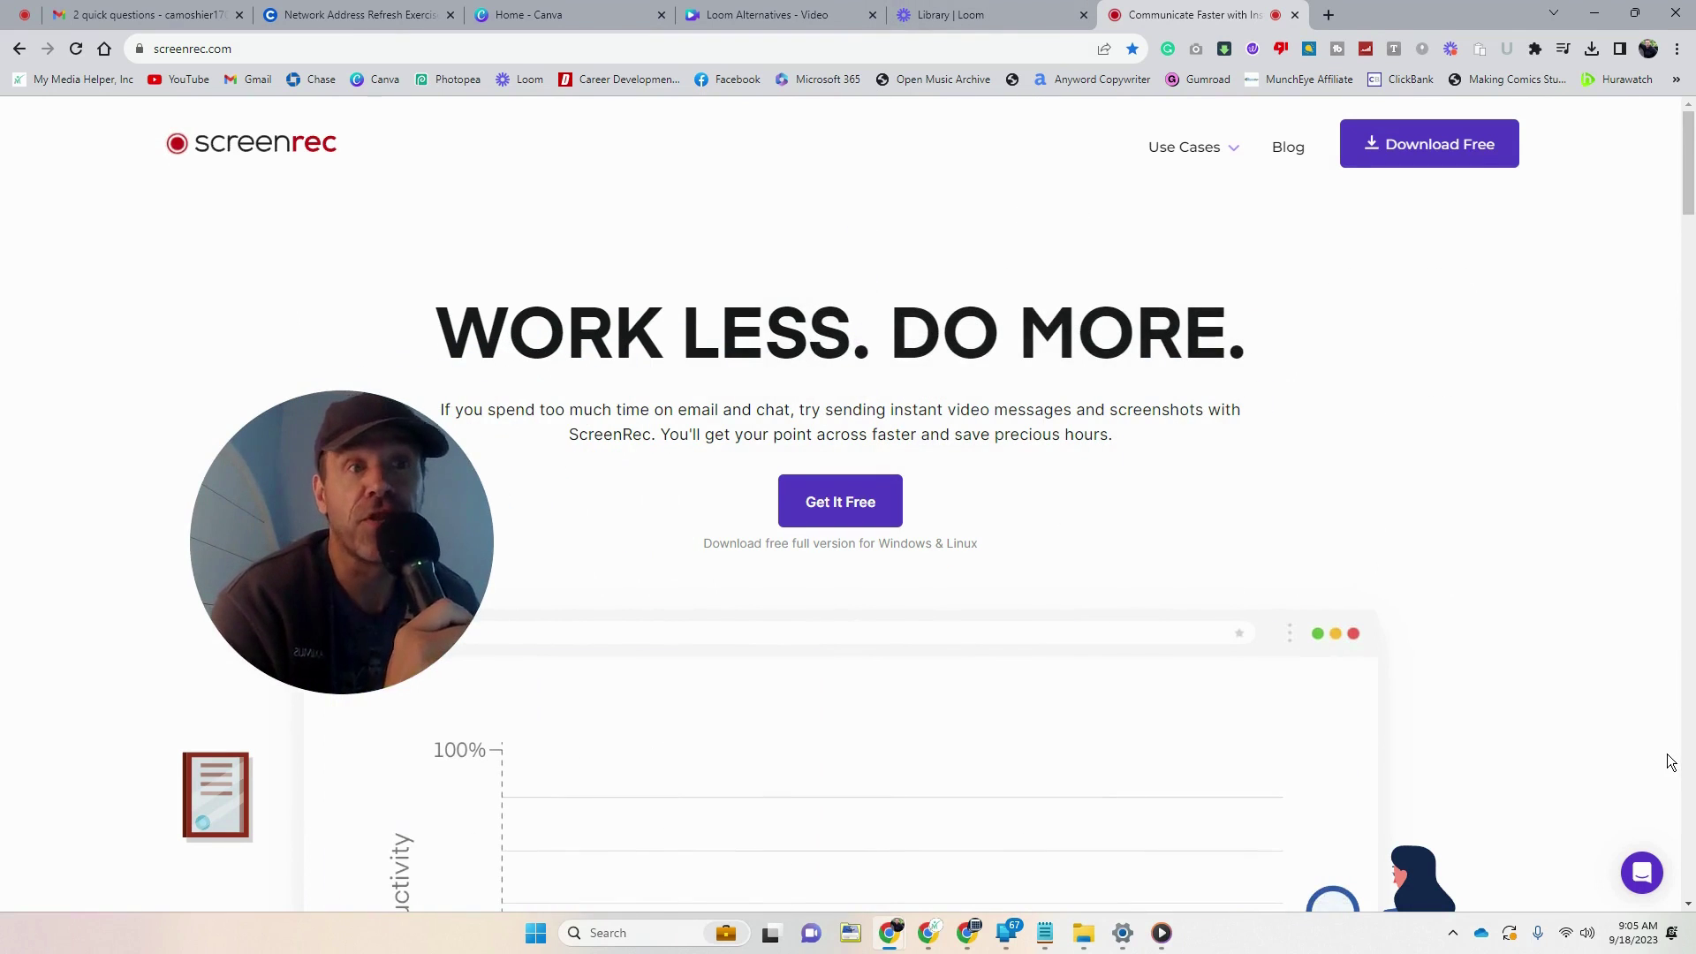
{"action": "left_click_drag", "start_coordinate": [362, 642], "coordinate": [1337, 553]}
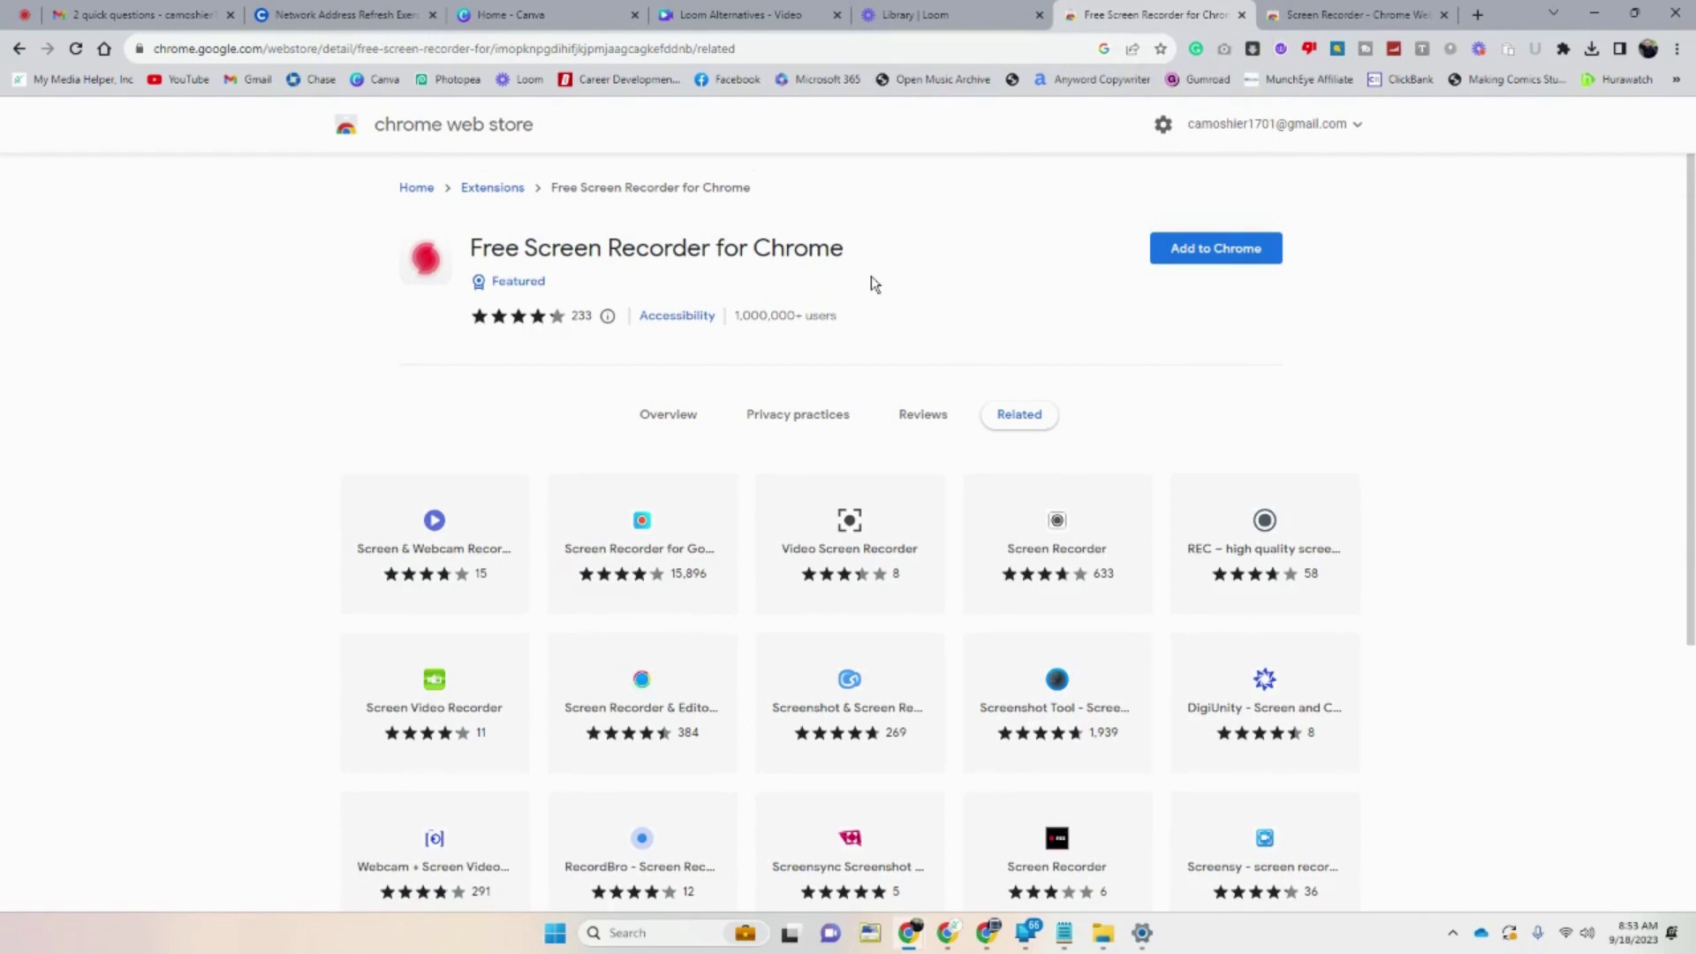
- Add the Free Screen Recorder for Chrome extension to the browser and dismiss the installation notice
{"action": "left_click", "coordinate": [1239, 258]}
{"action": "left_click", "coordinate": [864, 249]}
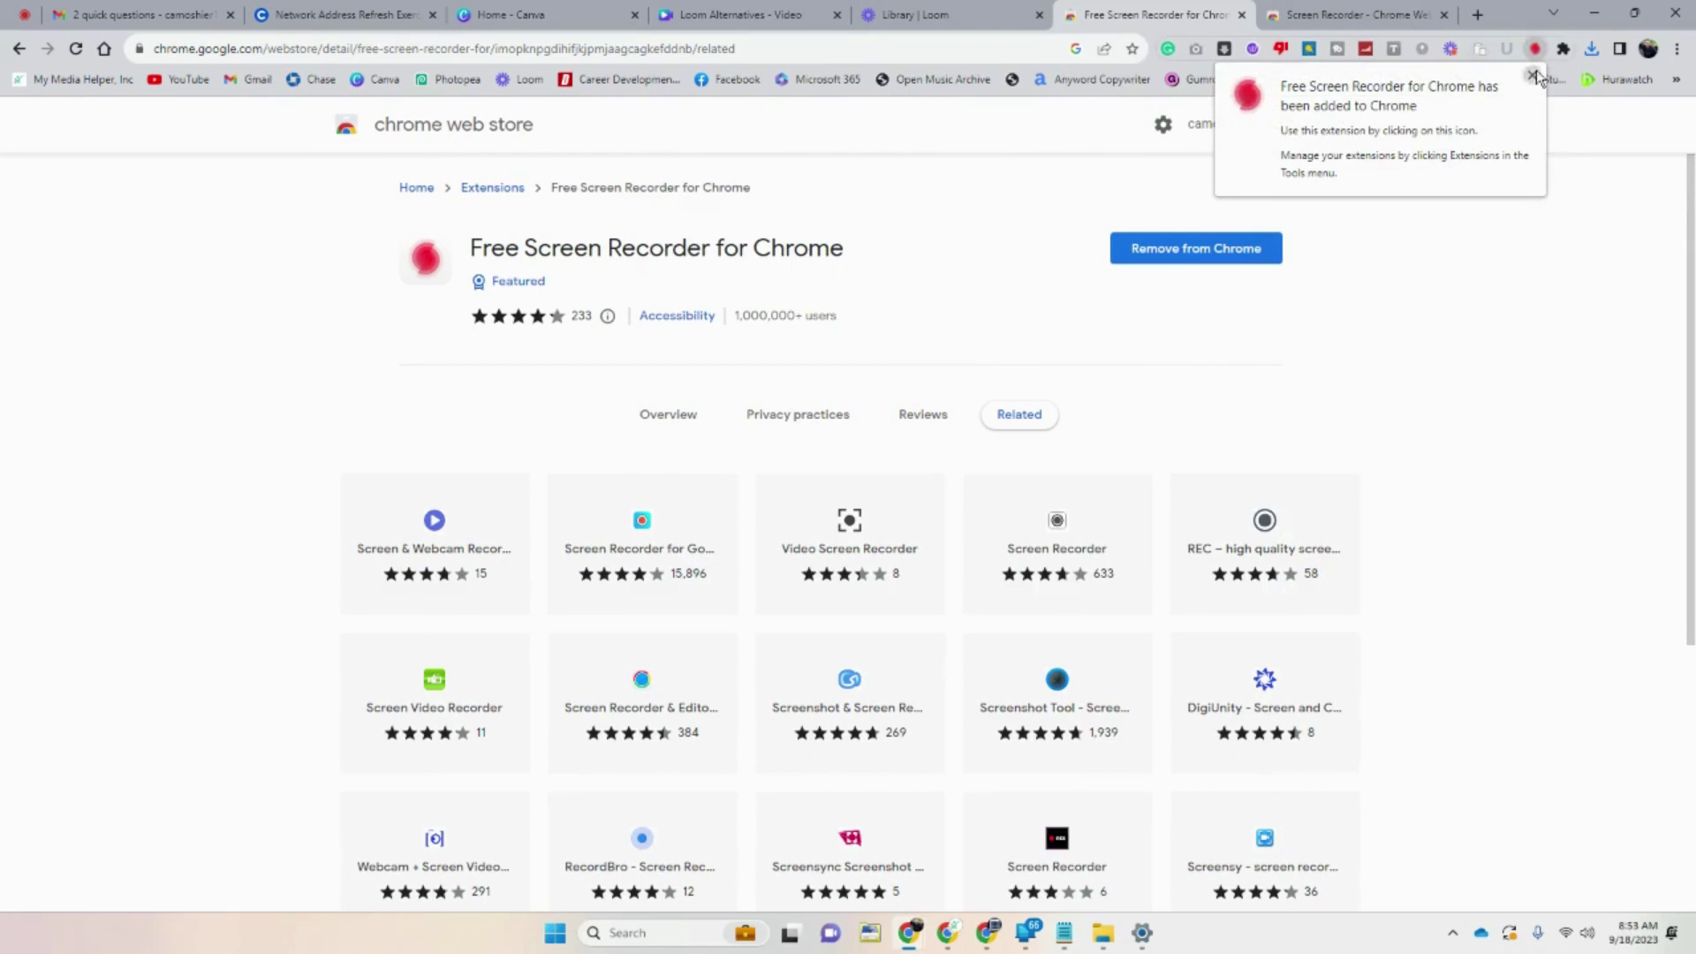
{"action": "left_click", "coordinate": [1534, 74]}
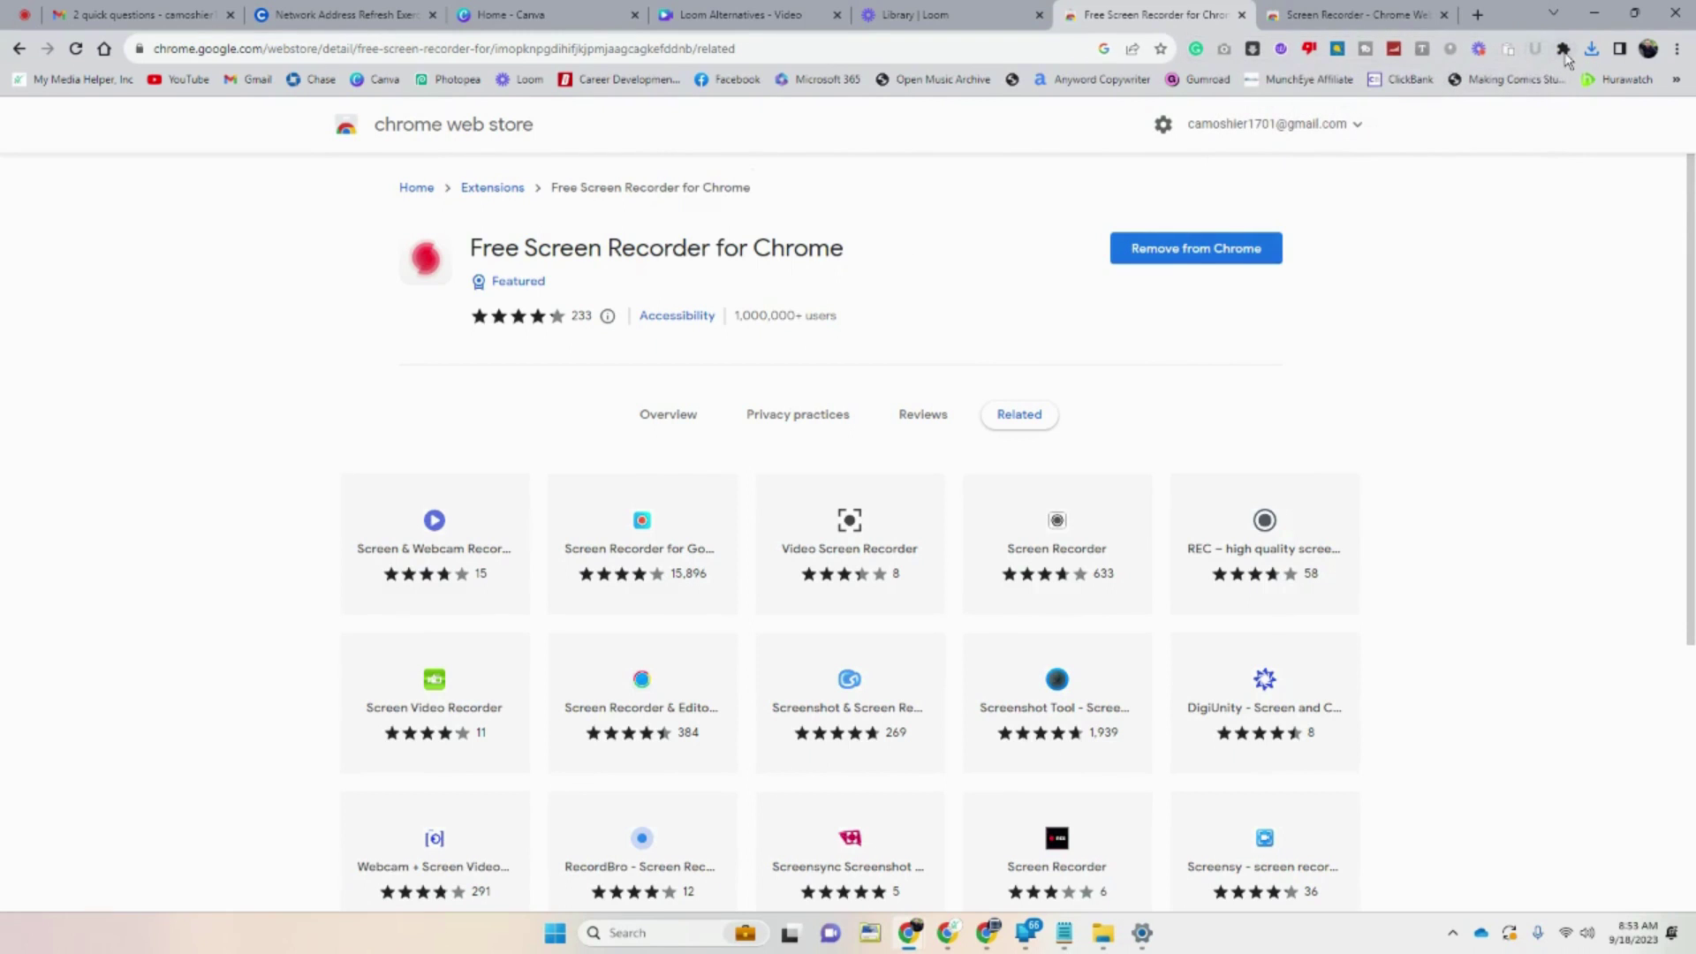
- Pin the Free Screen Recorder for Chrome extension so it stays directly accessible in the browser
{"action": "left_click", "coordinate": [1563, 49]}
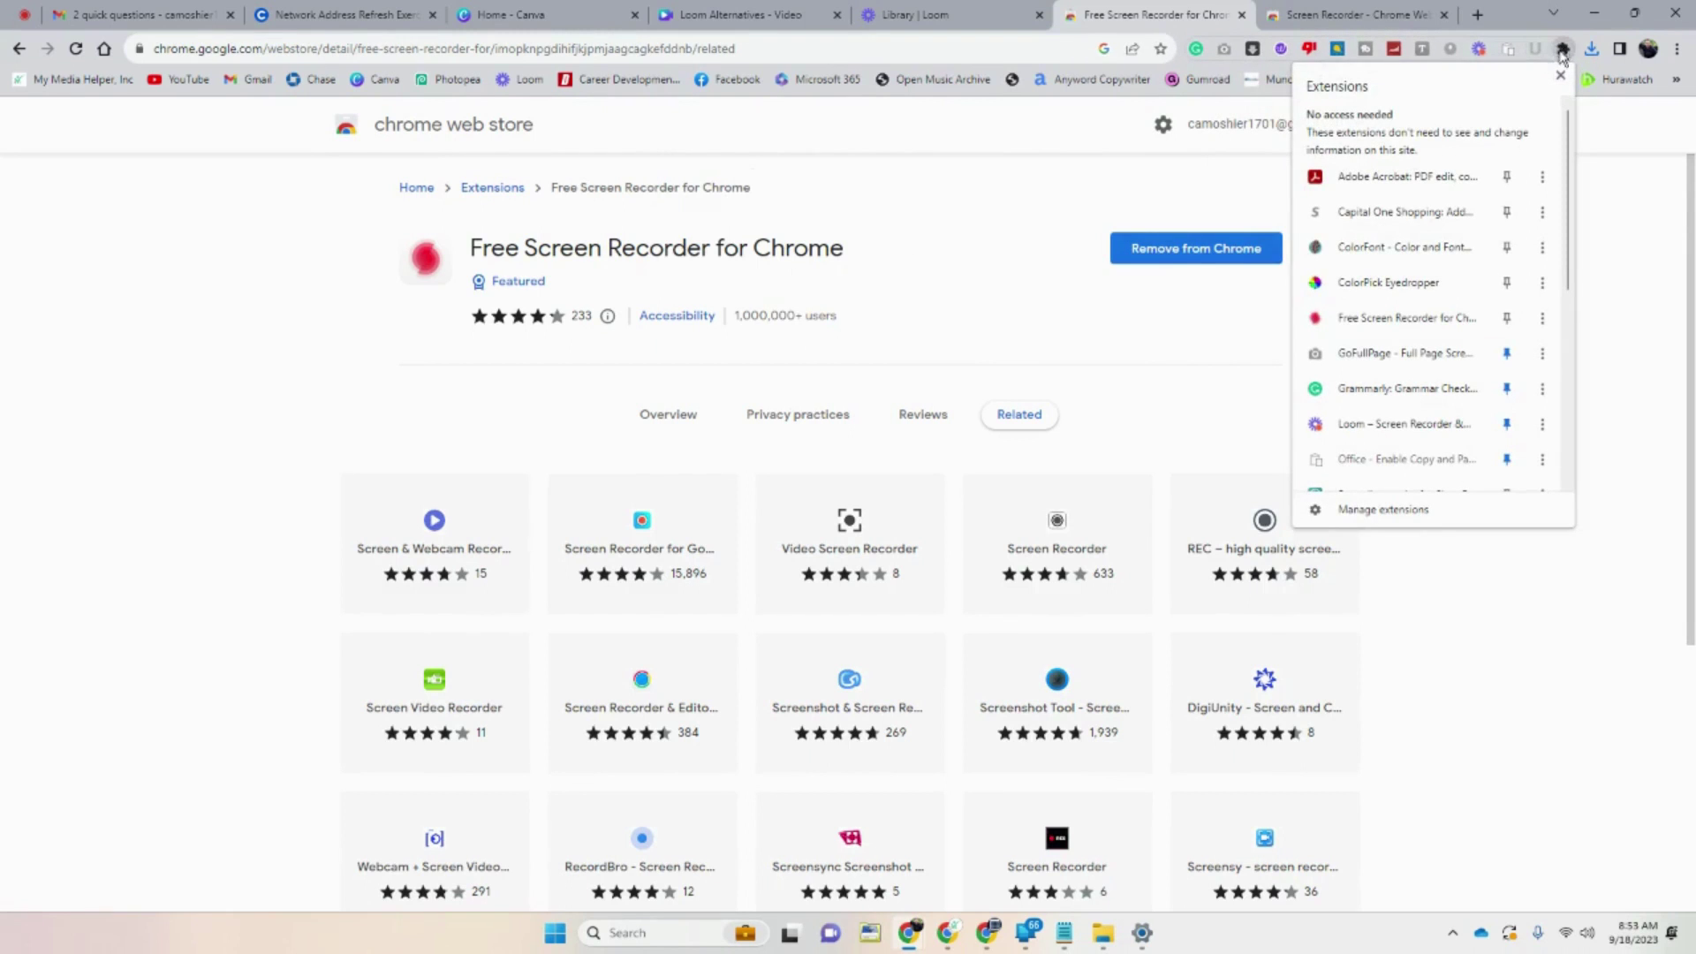
{"action": "left_click", "coordinate": [1507, 318]}
{"action": "left_click", "coordinate": [1581, 181]}
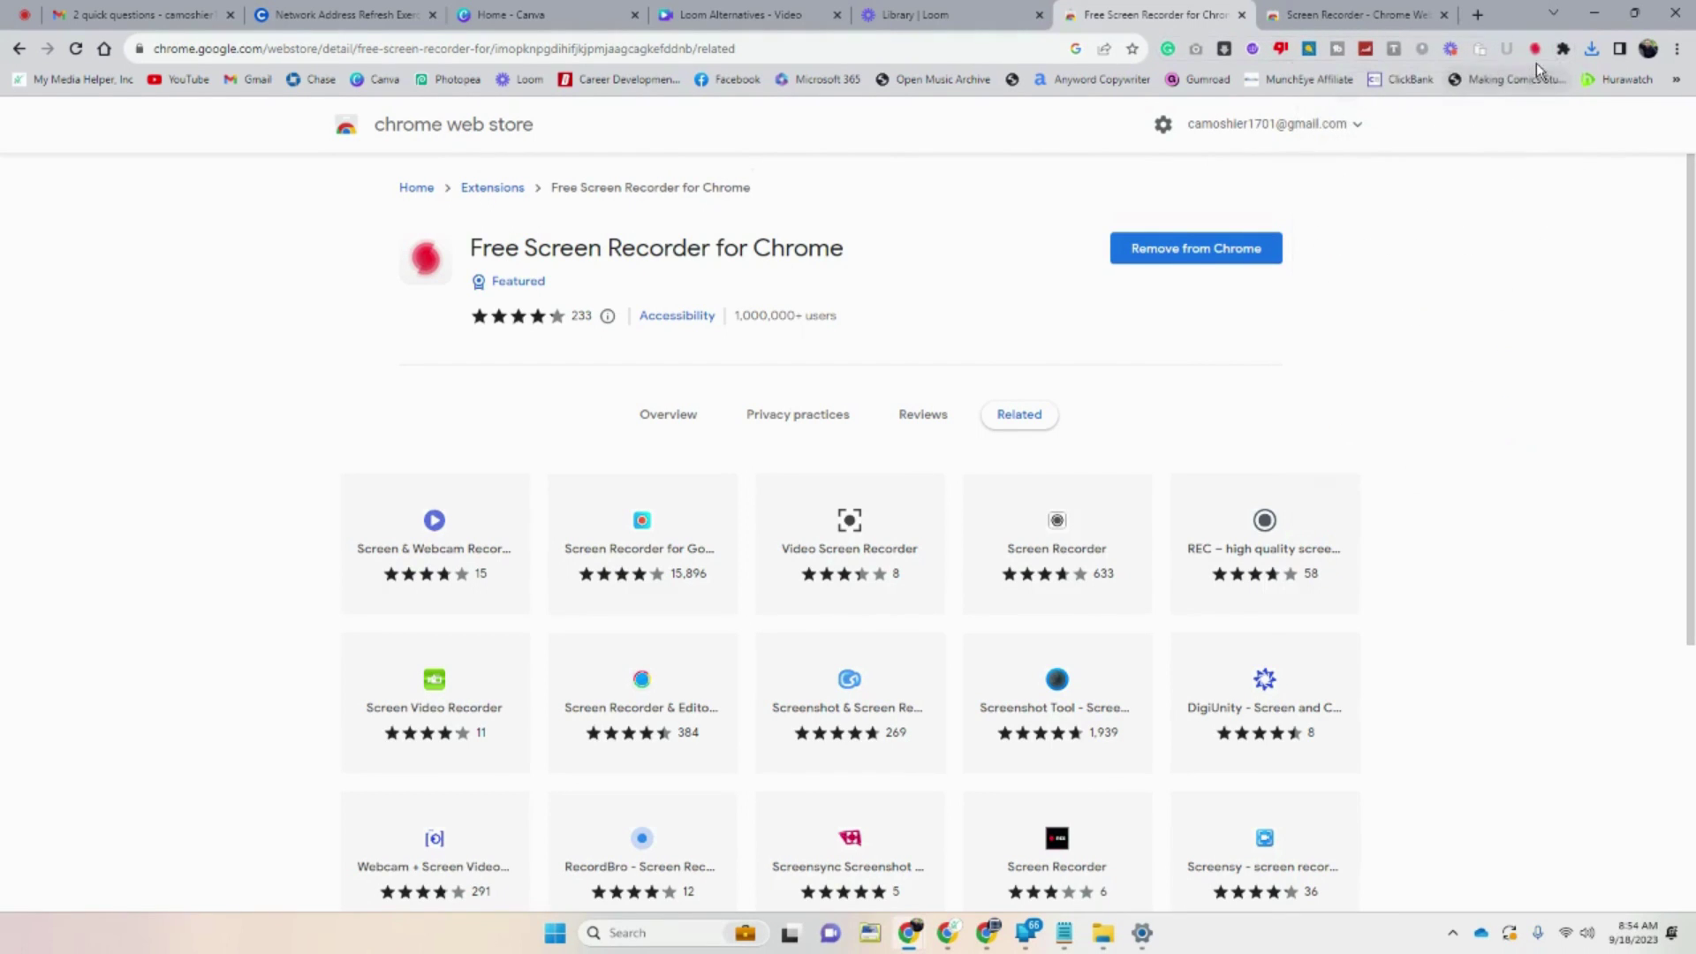
{"action": "right_click", "coordinate": [1536, 52]}
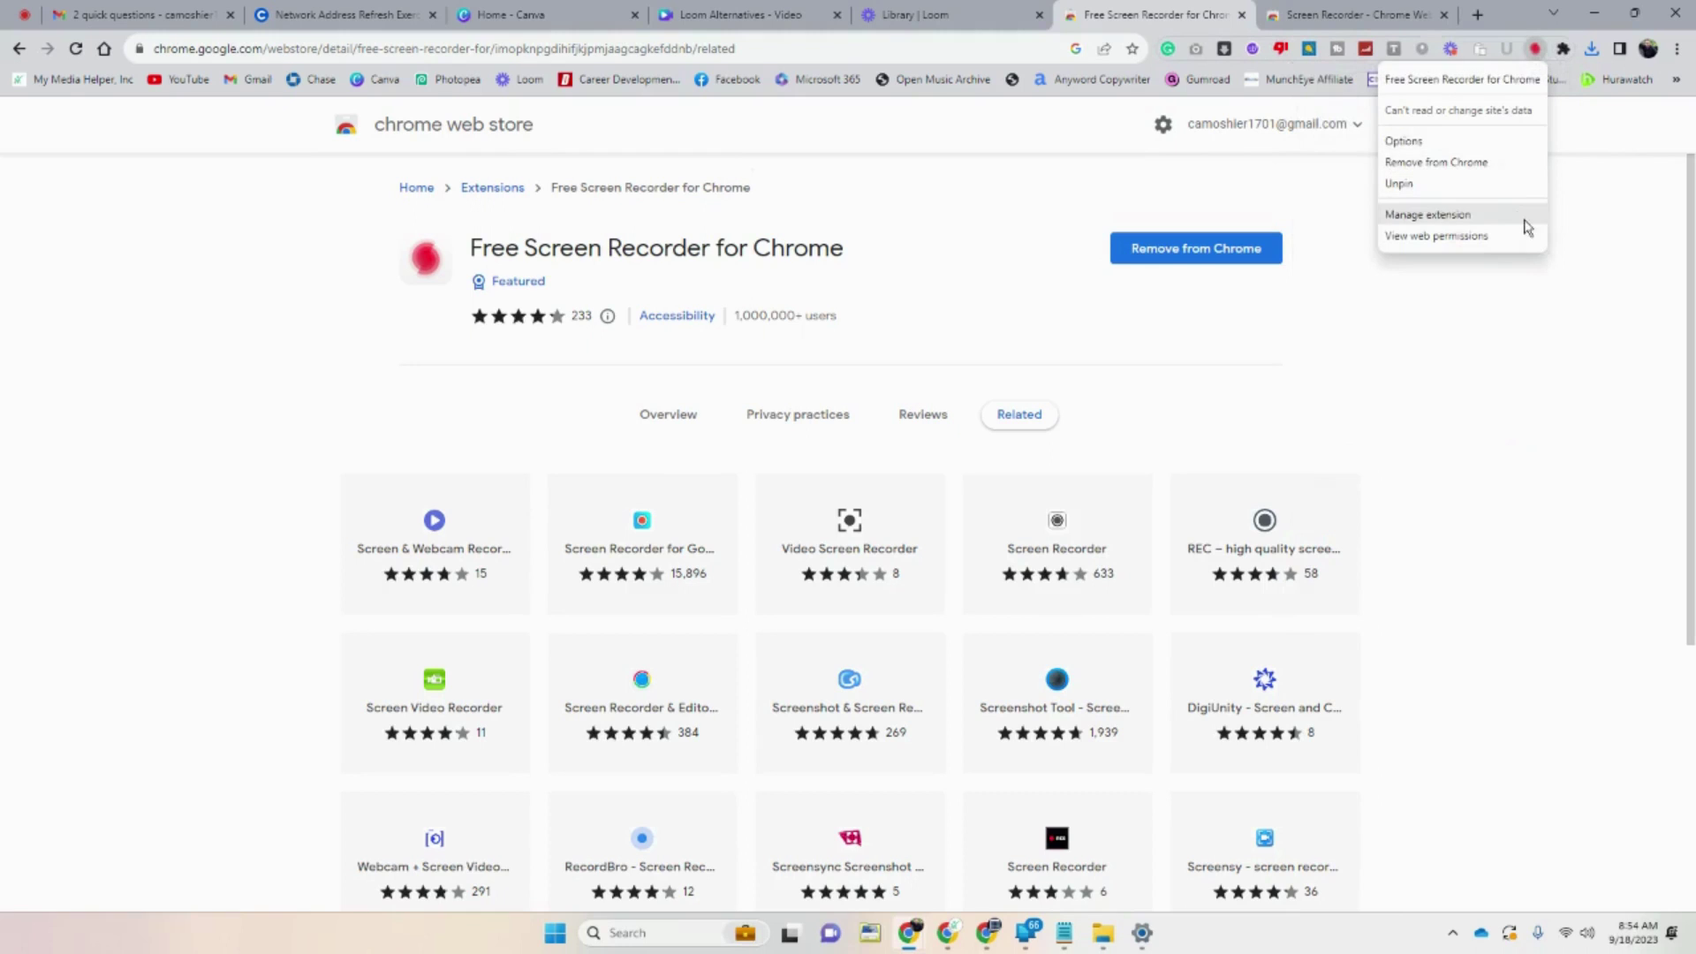
{"action": "left_click", "coordinate": [1526, 55]}
- Start a Screen recording with the Free Screen Recorder extension, sharing the entire screen without system audio, and hide the sharing notice
{"action": "left_click", "coordinate": [1533, 51]}
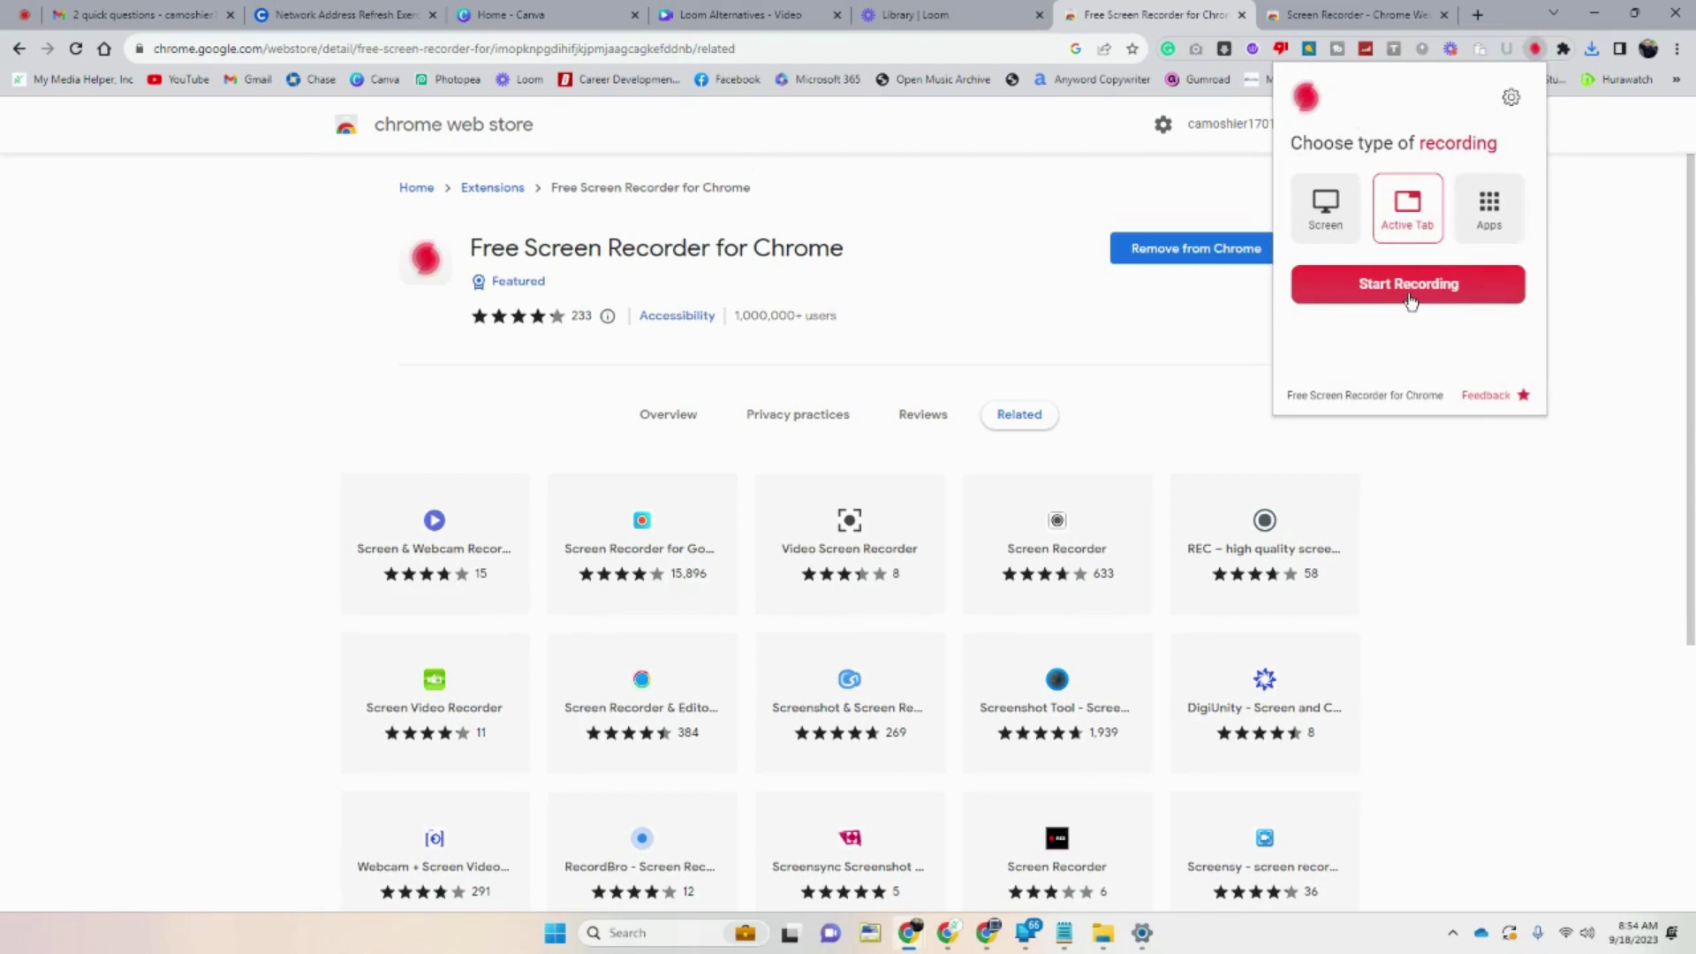
{"action": "left_click", "coordinate": [1325, 212]}
{"action": "left_click", "coordinate": [1391, 281]}
{"action": "left_click", "coordinate": [844, 437]}
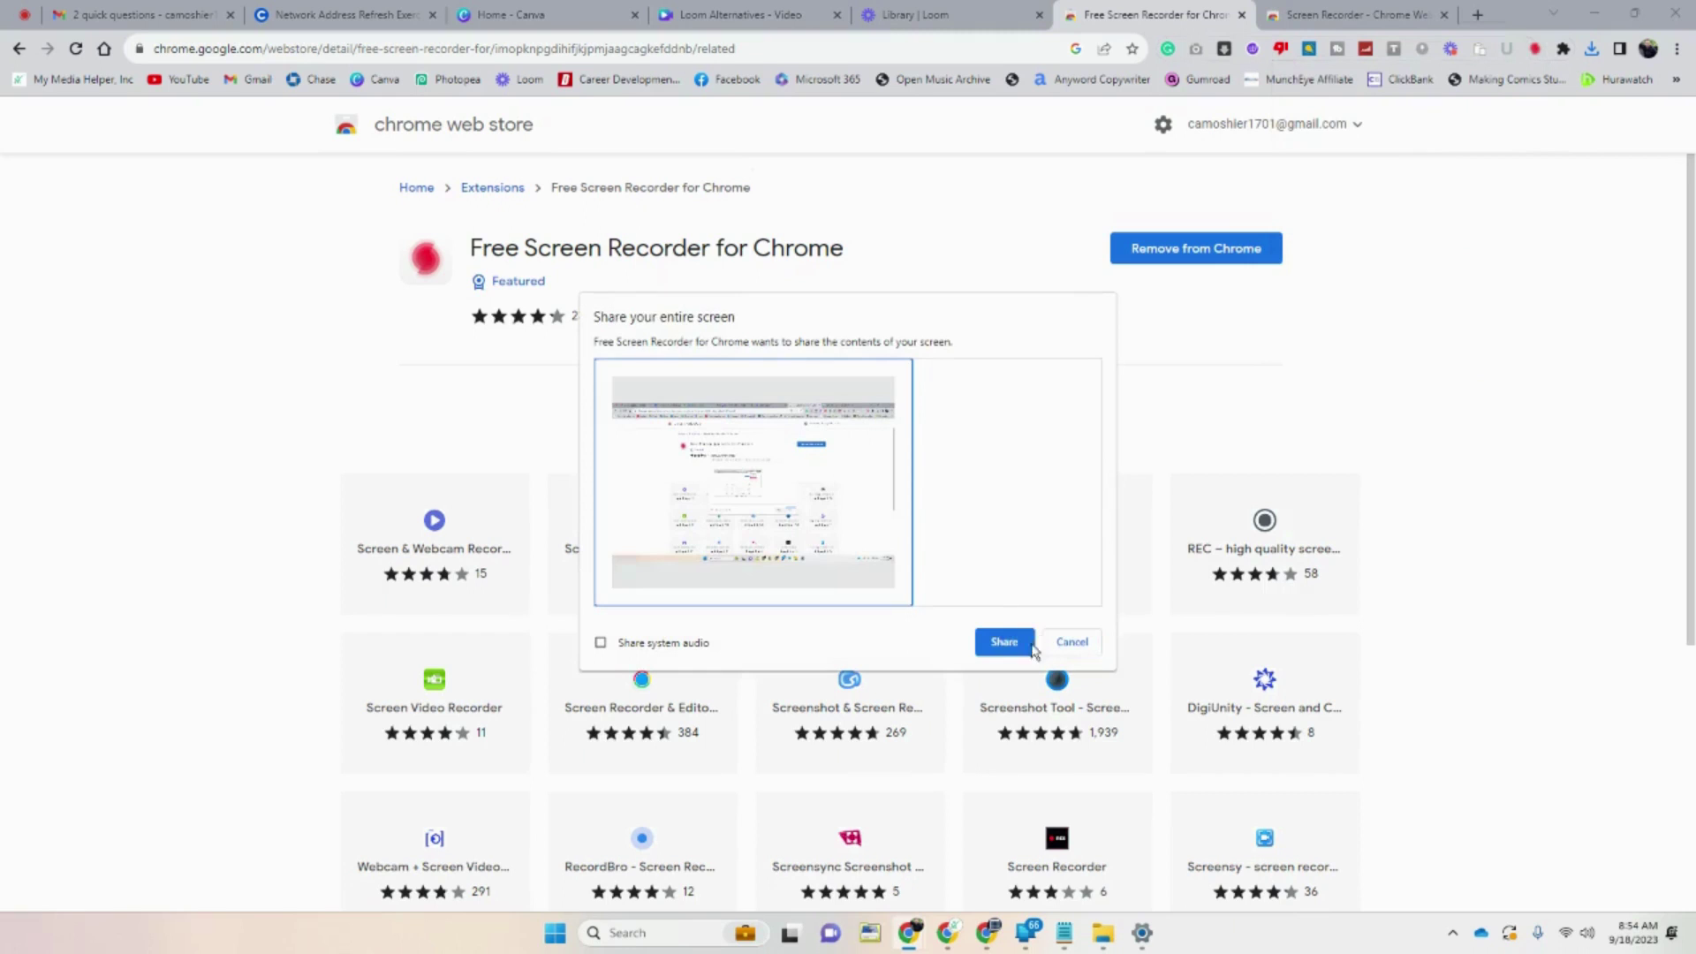
{"action": "left_click", "coordinate": [1004, 641]}
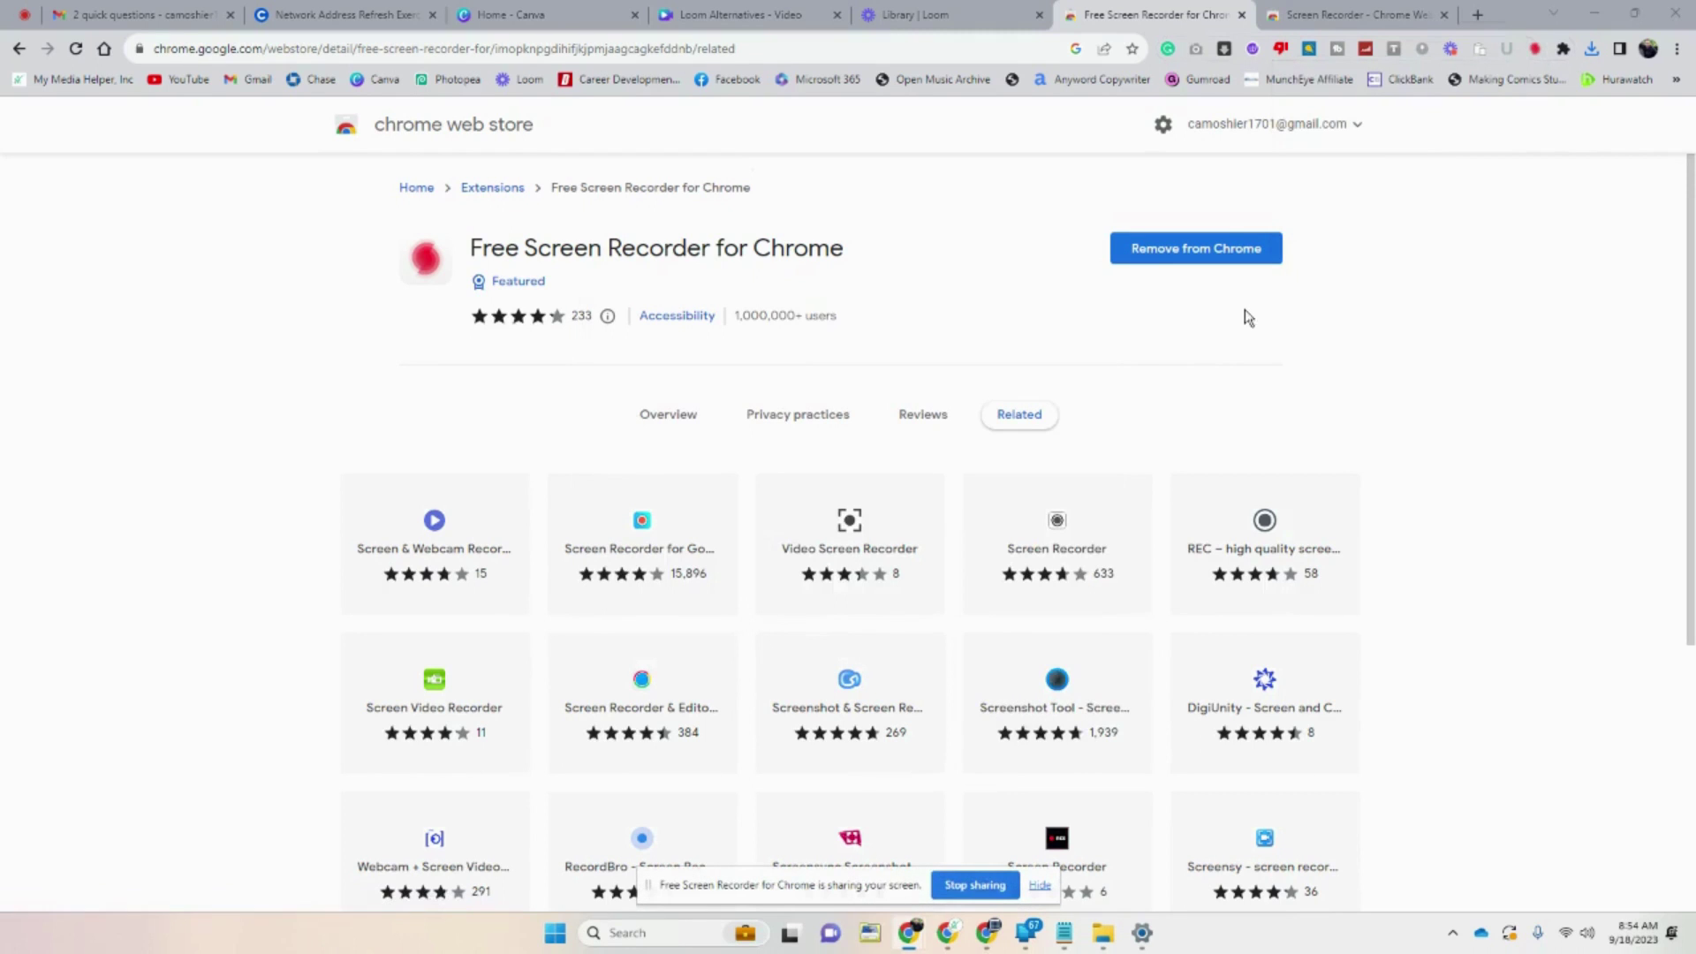
{"action": "left_click", "coordinate": [1039, 885]}
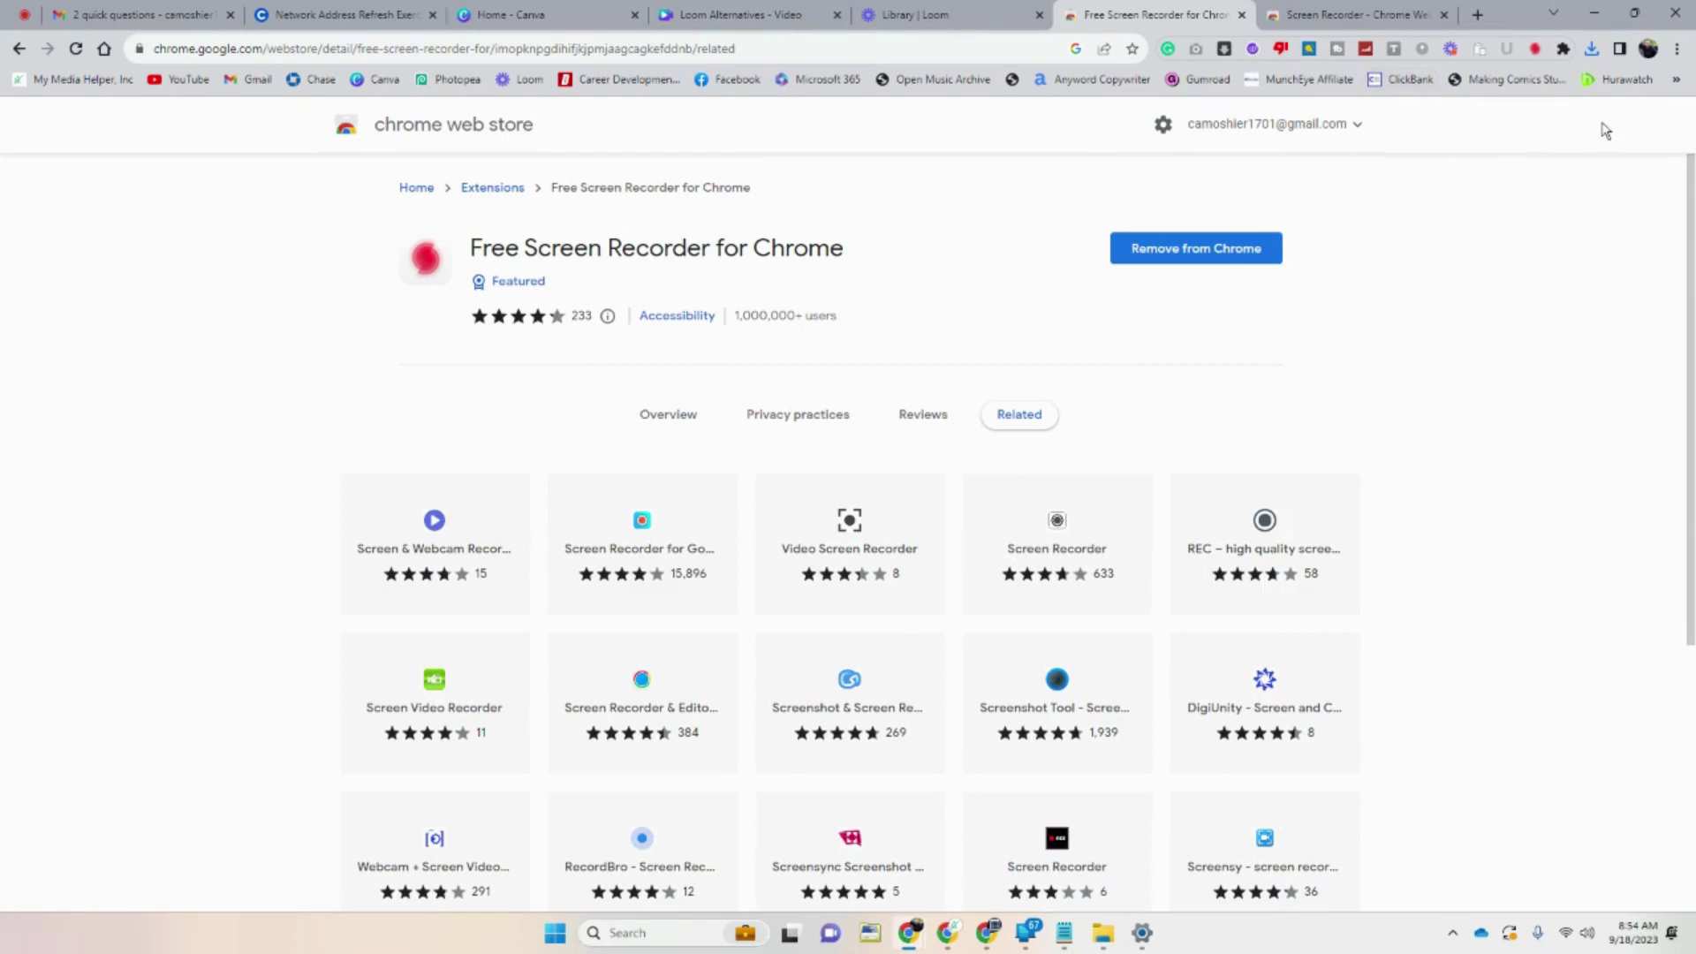
- View the Loom video library during the recording and return to the Free Screen Recorder page in the Chrome Web Store
{"action": "left_click", "coordinate": [984, 22]}
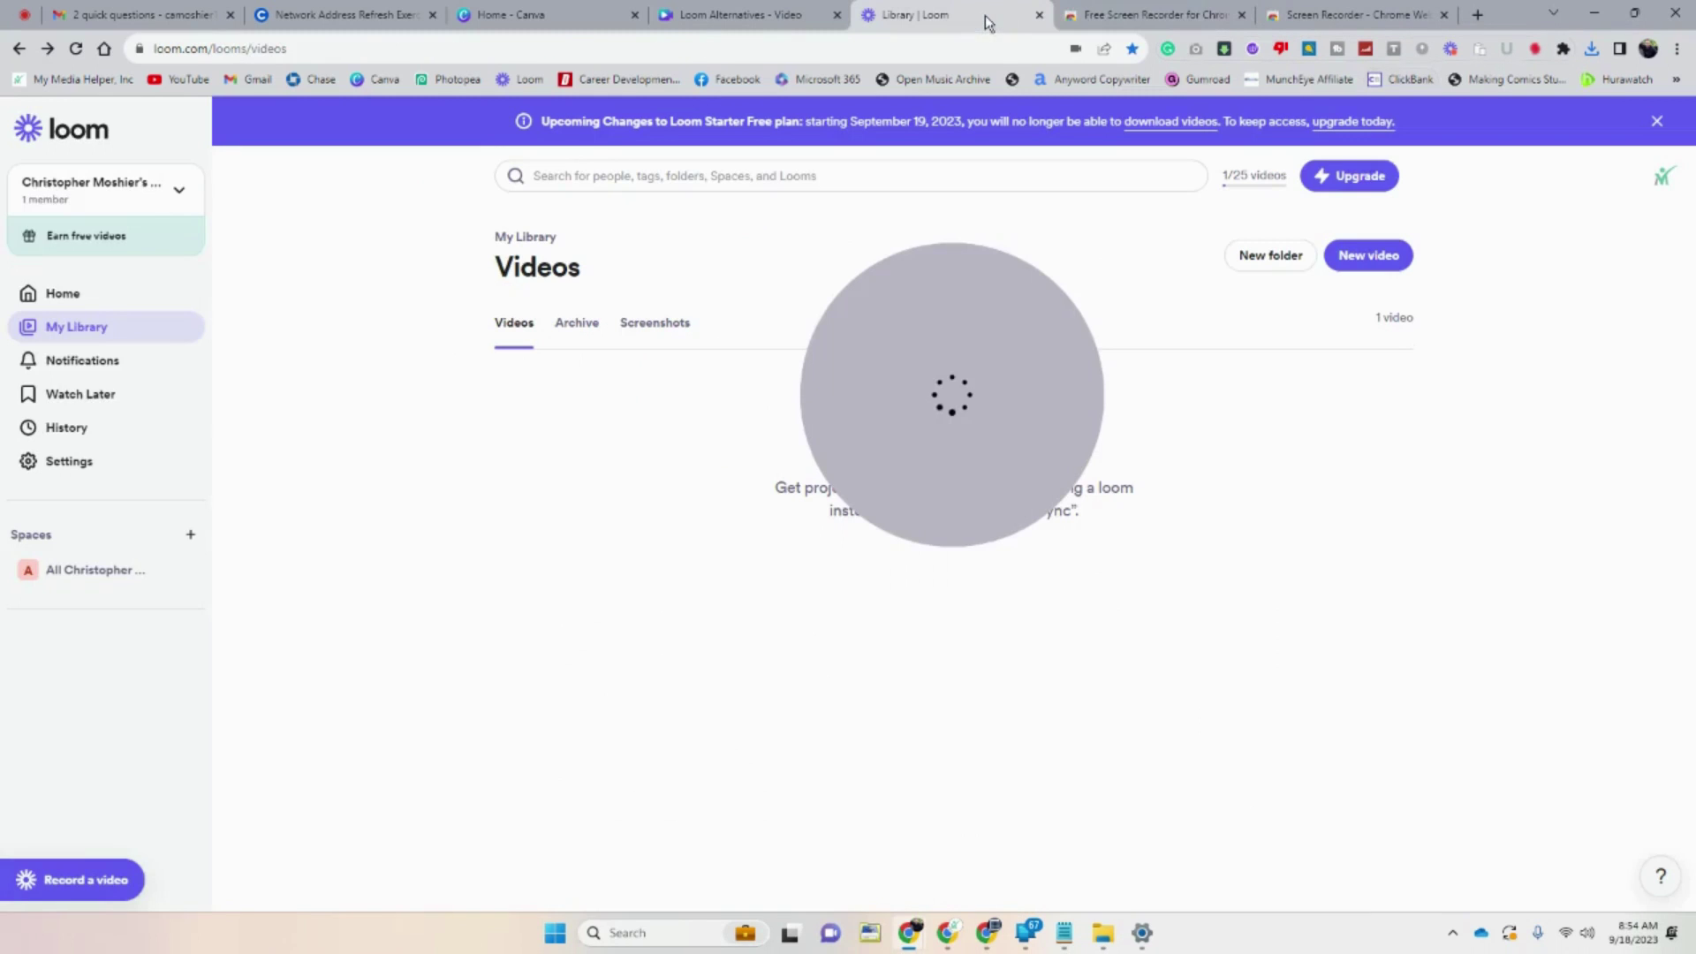
{"action": "left_click", "coordinate": [1100, 12]}
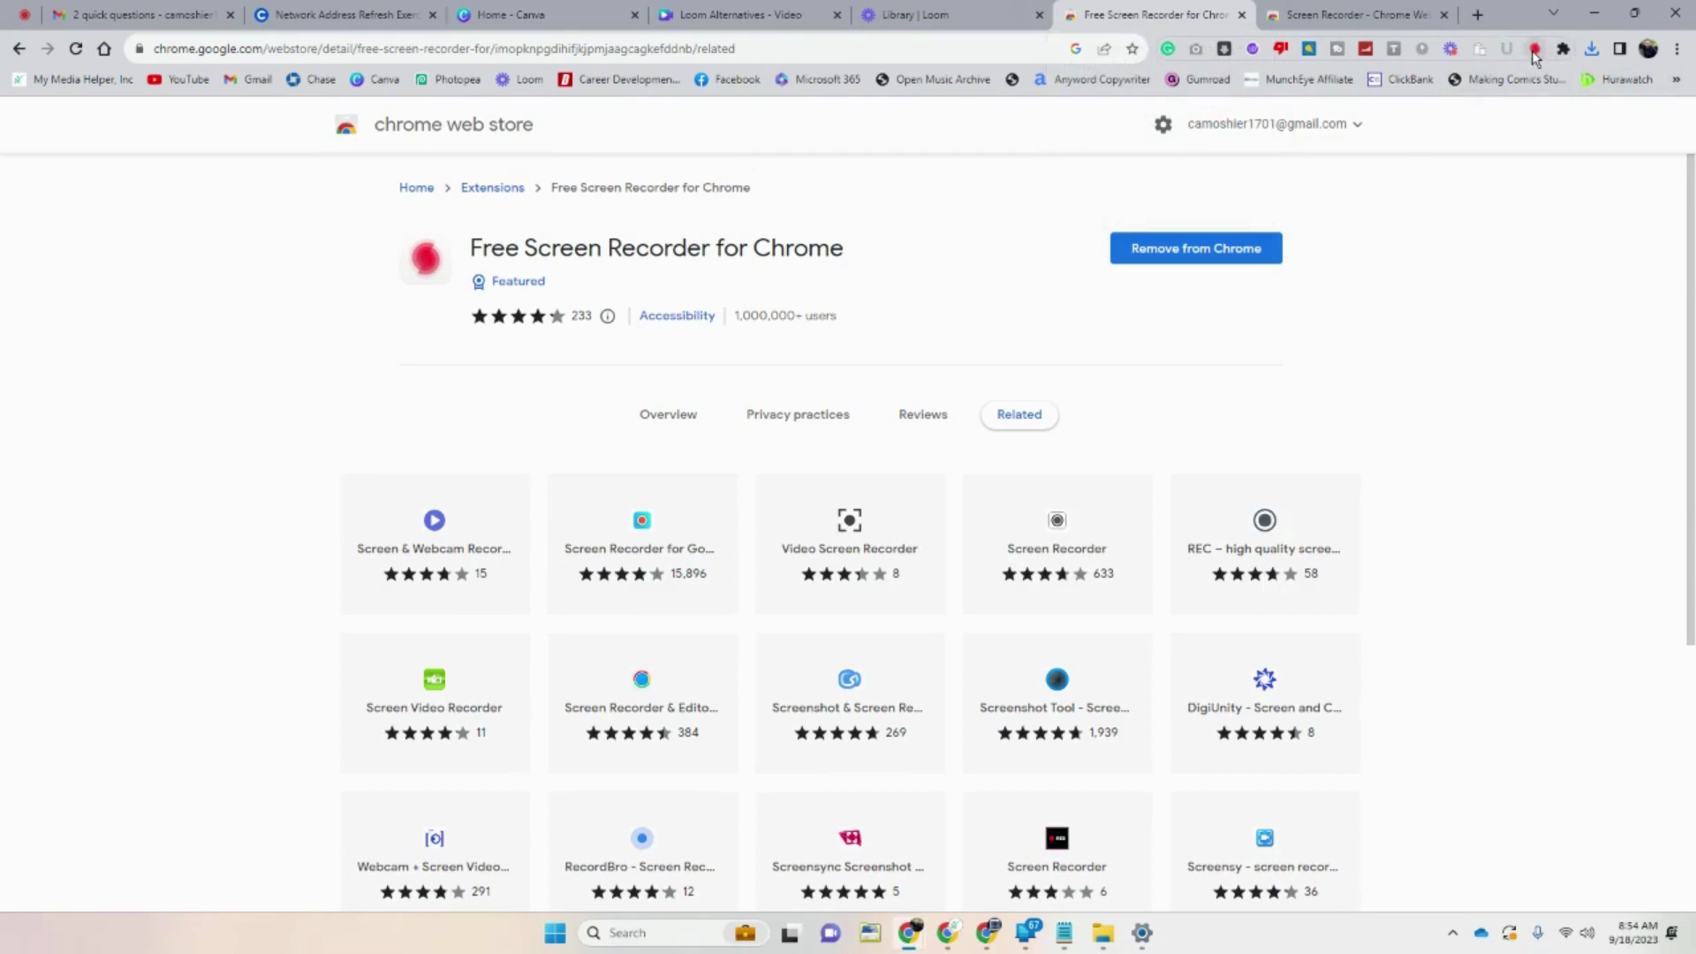
- Stop the Free Screen Recorder recording, briefly preview the captured video and save it to the computer
{"action": "left_click", "coordinate": [1535, 50]}
{"action": "left_click", "coordinate": [1417, 336]}
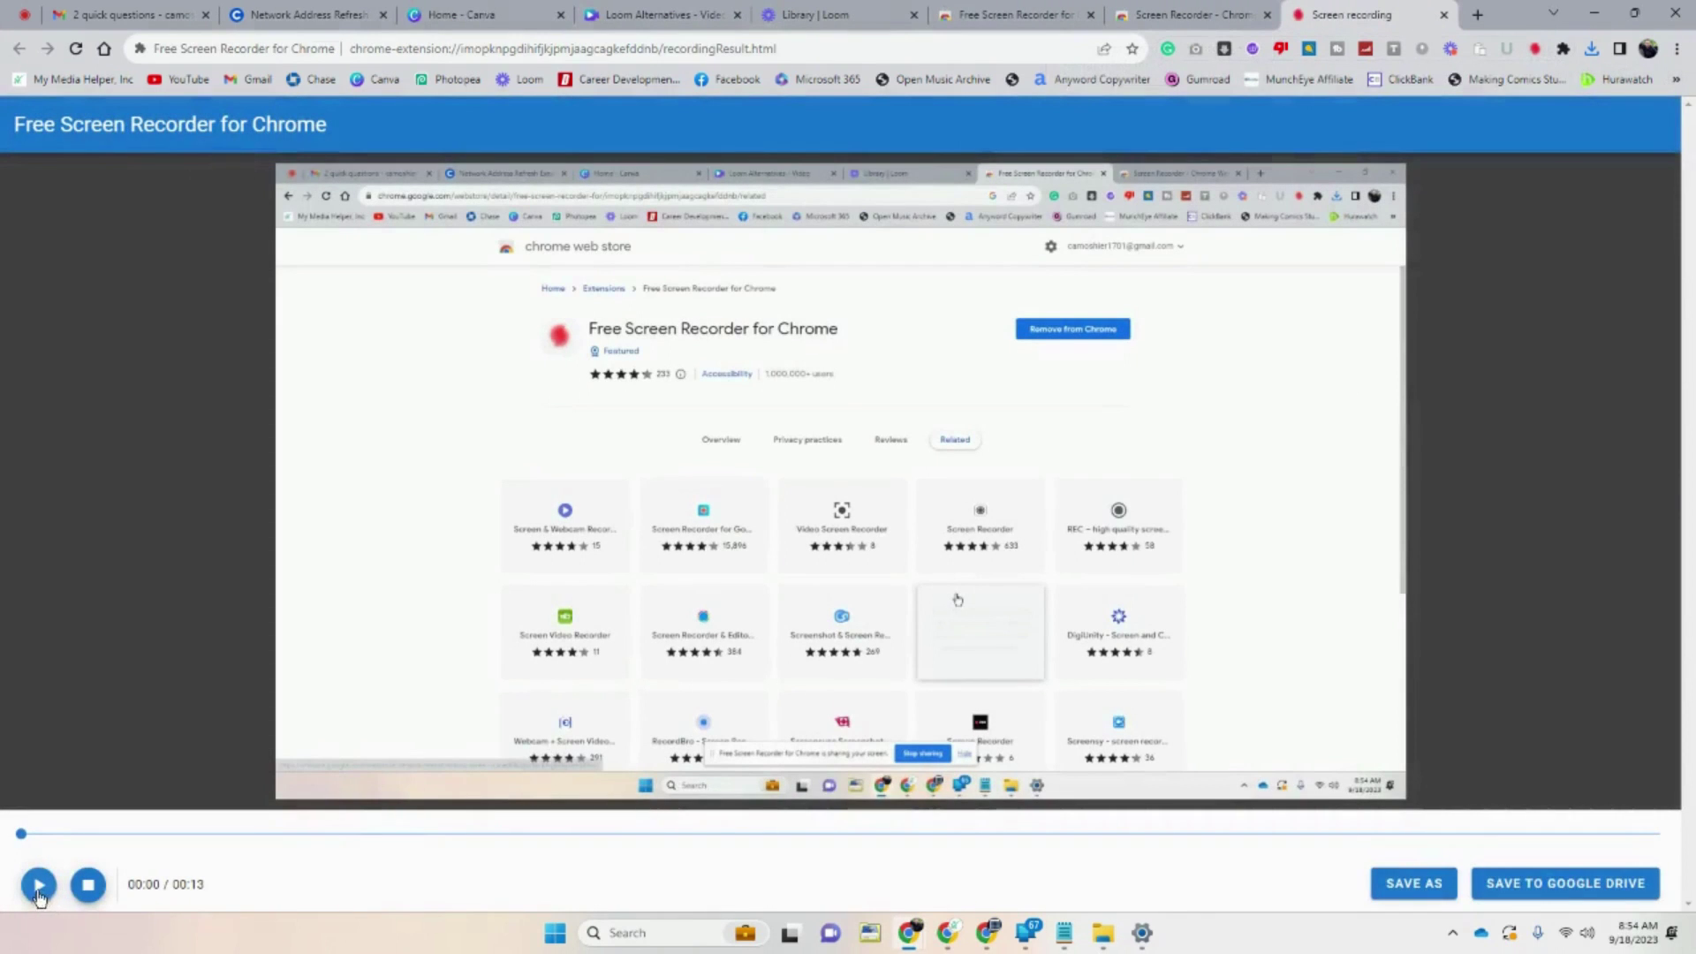
{"action": "left_click", "coordinate": [38, 889]}
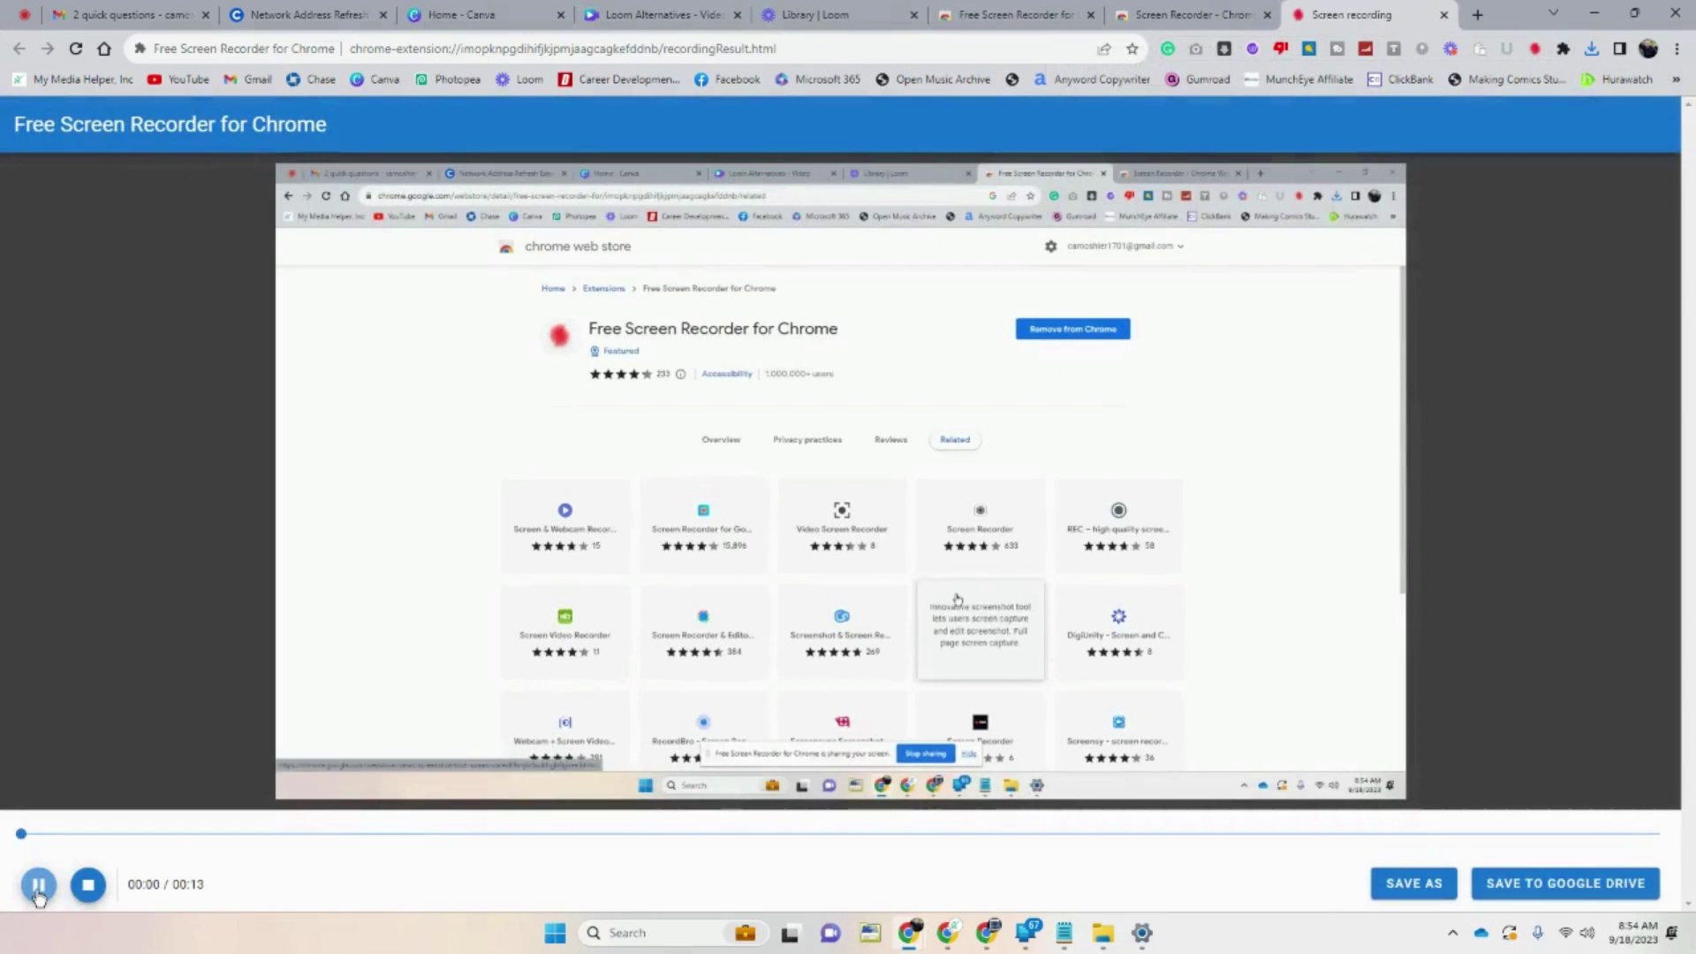
{"action": "left_click", "coordinate": [37, 886]}
{"action": "left_click", "coordinate": [1419, 887]}
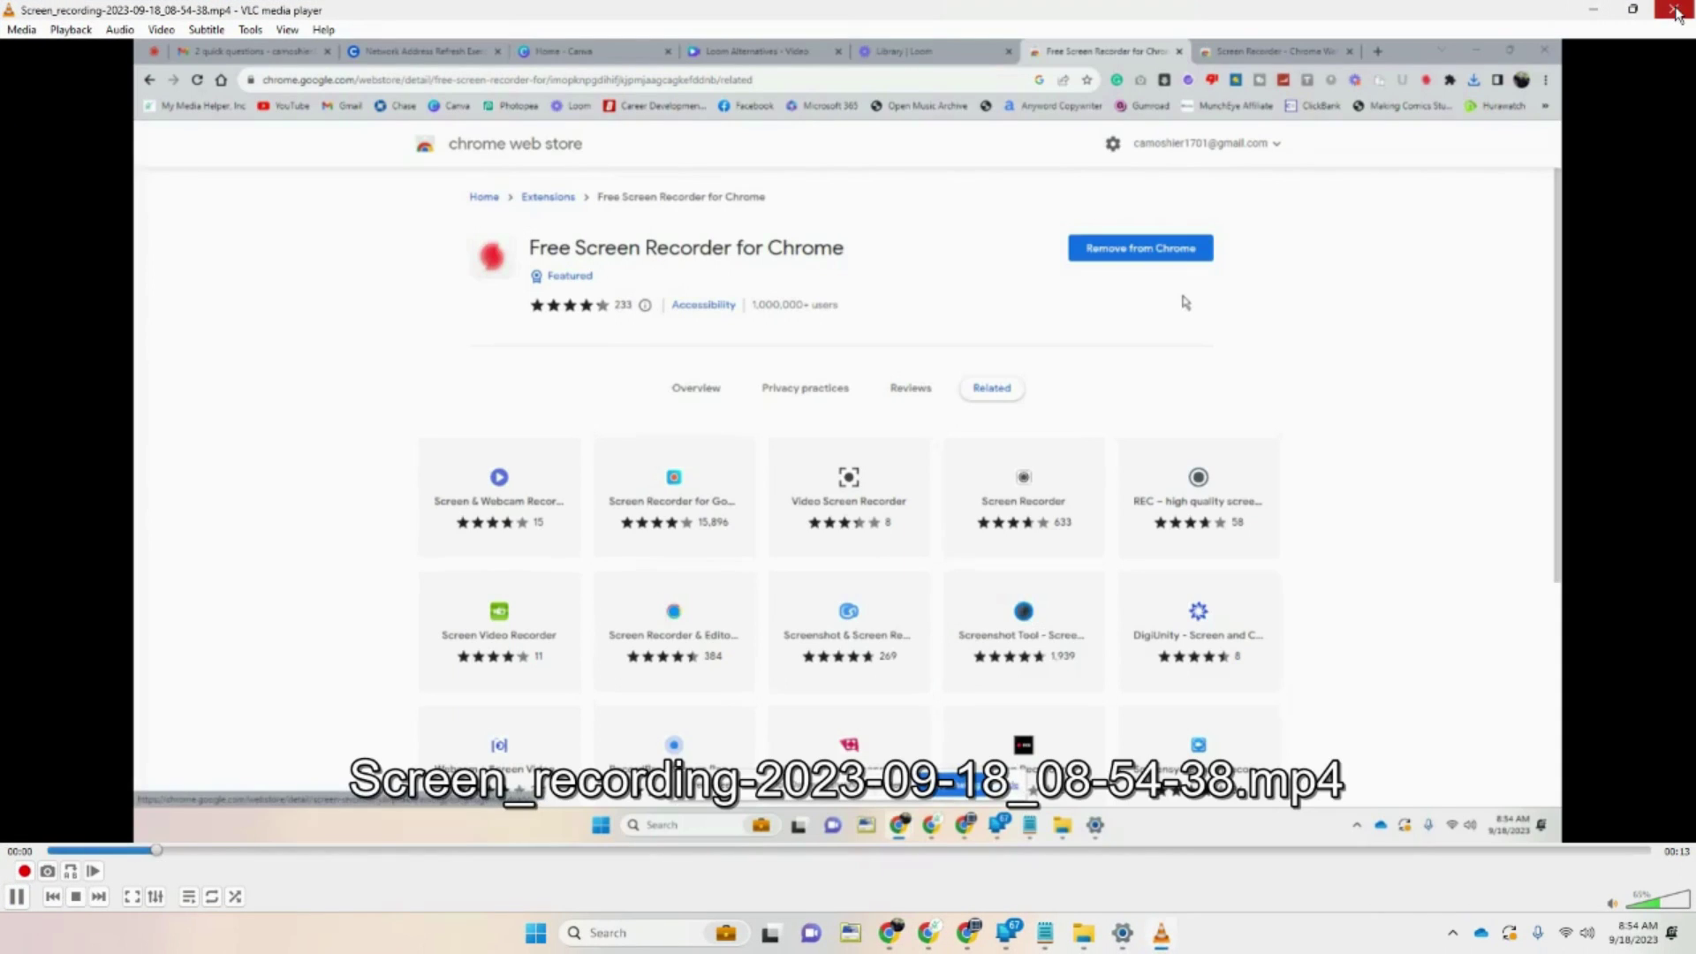
- Close the saved video's playback, locate the new recording in the Downloads folder and close the recording result page
{"action": "left_click", "coordinate": [1676, 12]}
{"action": "left_click", "coordinate": [1103, 932]}
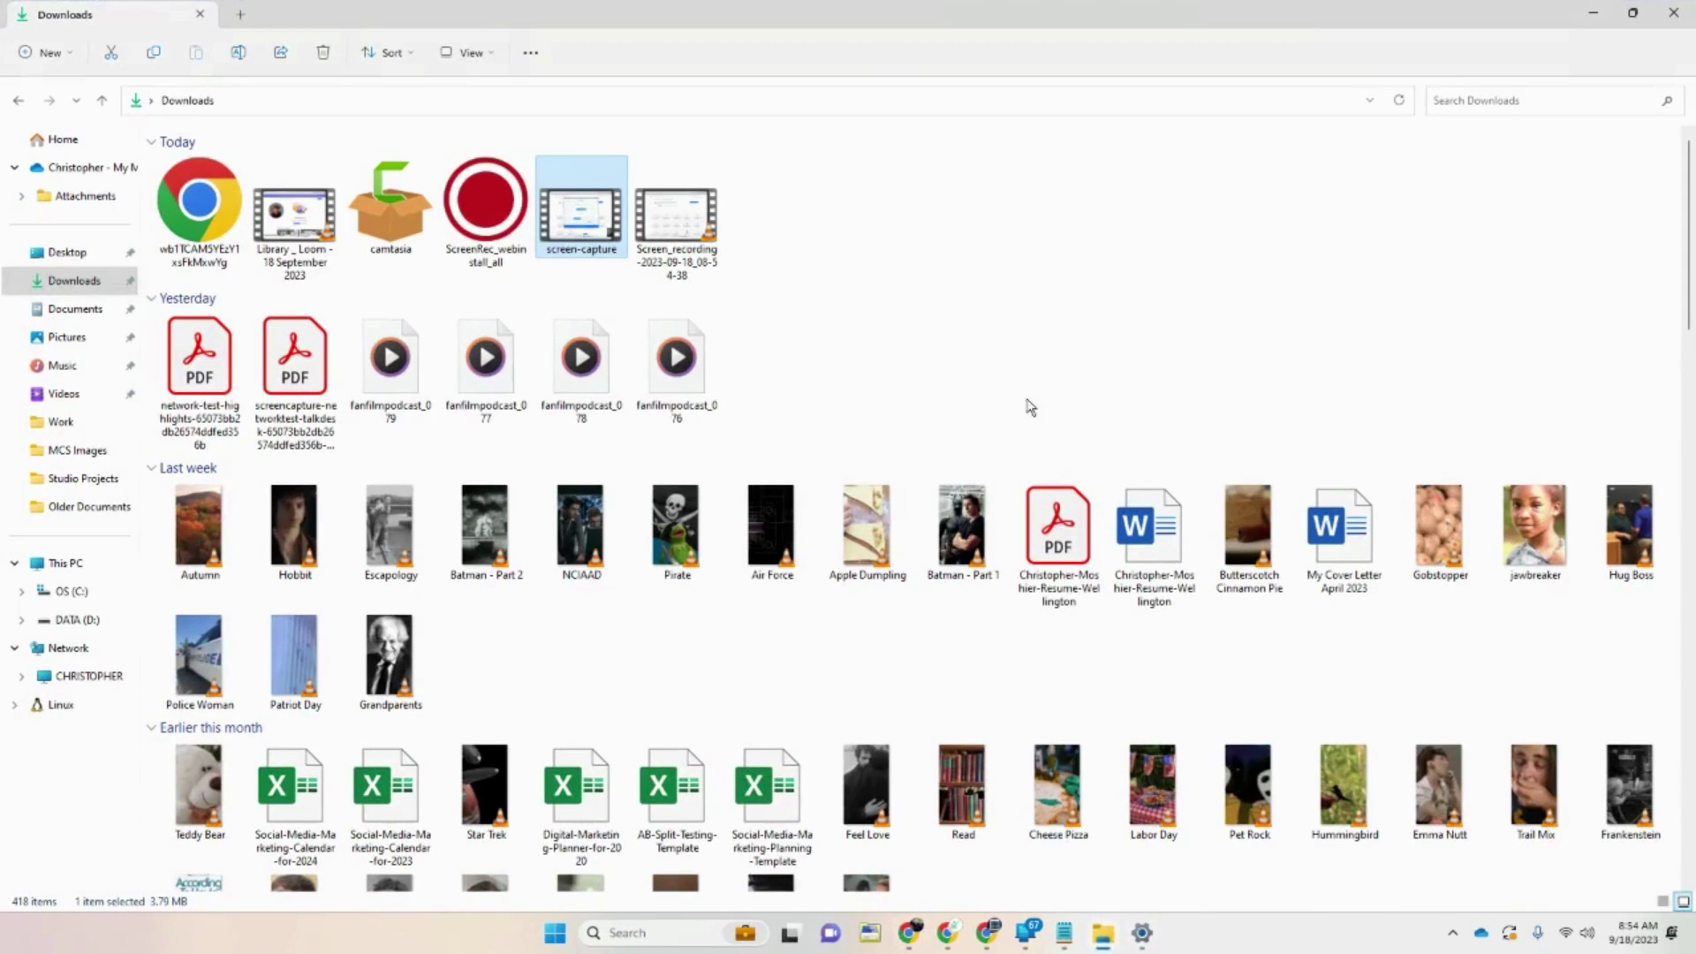
{"action": "left_click", "coordinate": [706, 235]}
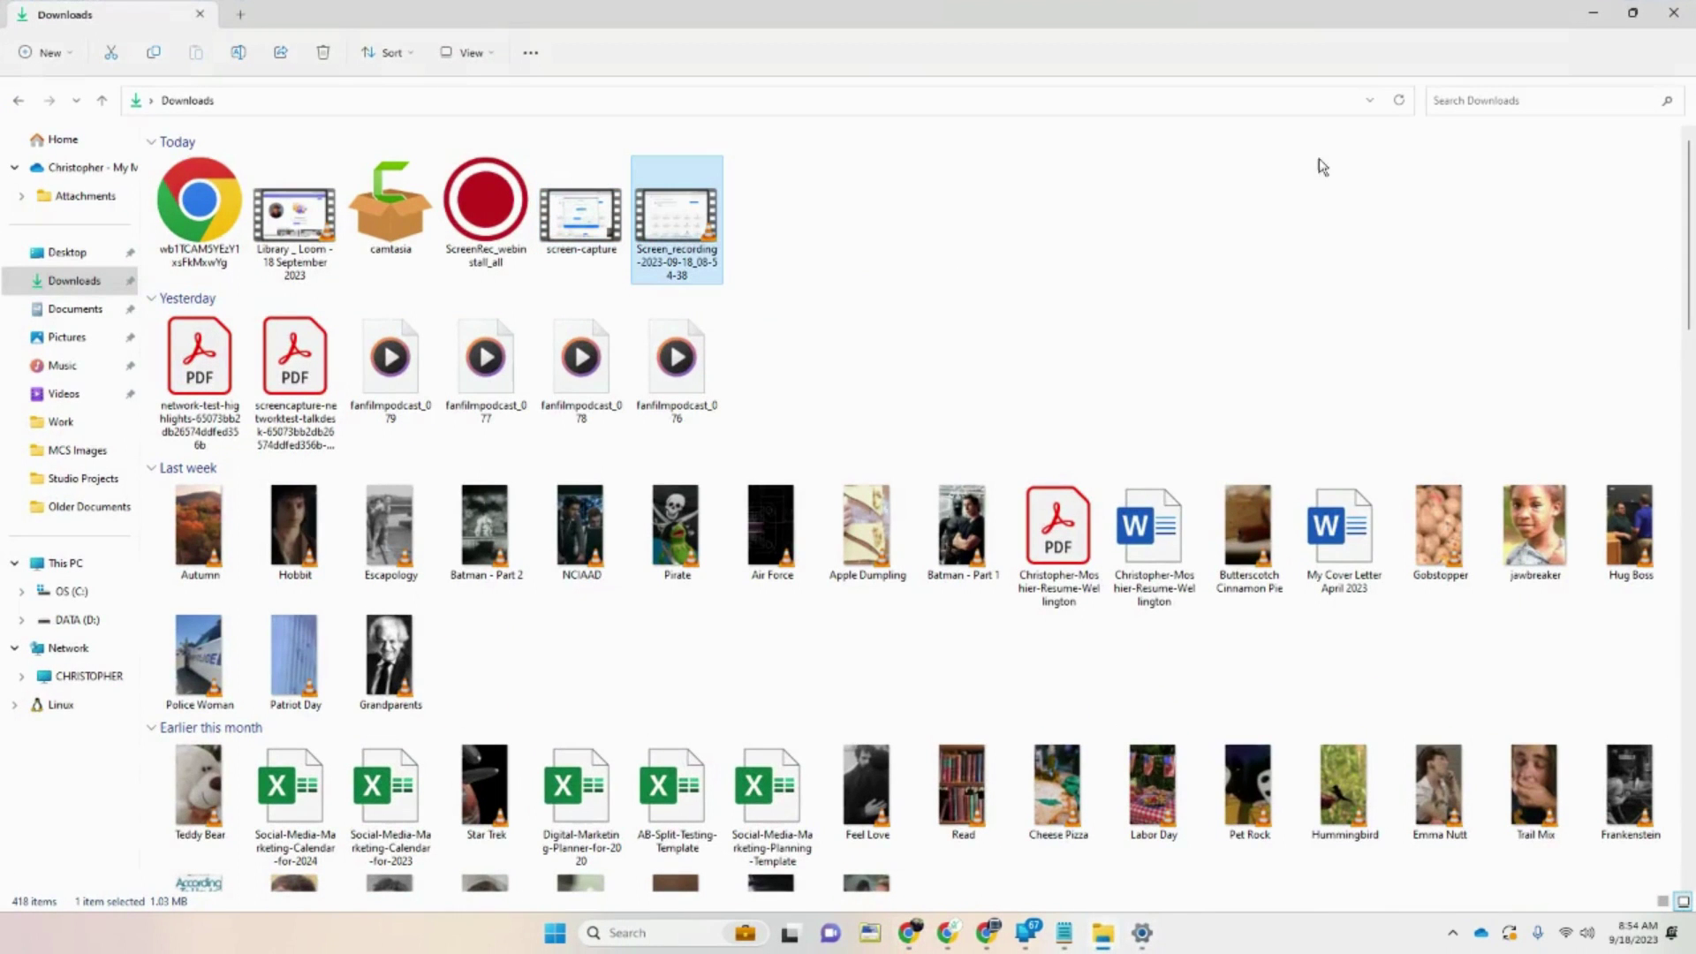
{"action": "left_click", "coordinate": [1596, 14]}
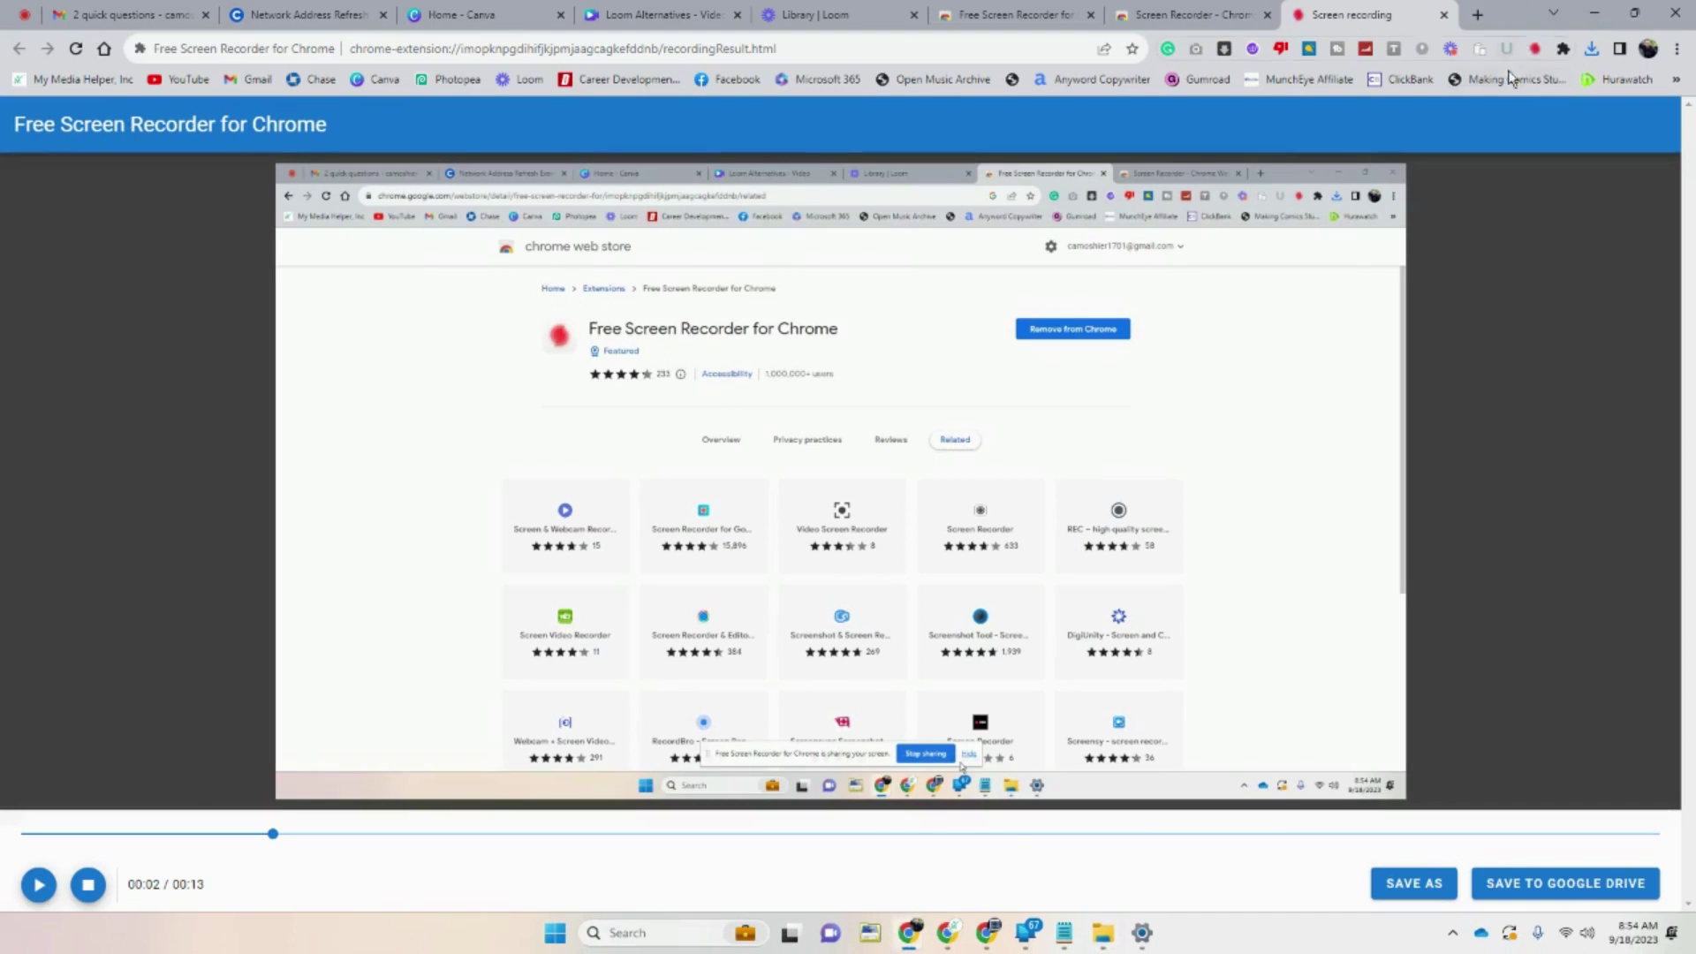
{"action": "left_click", "coordinate": [1446, 15]}
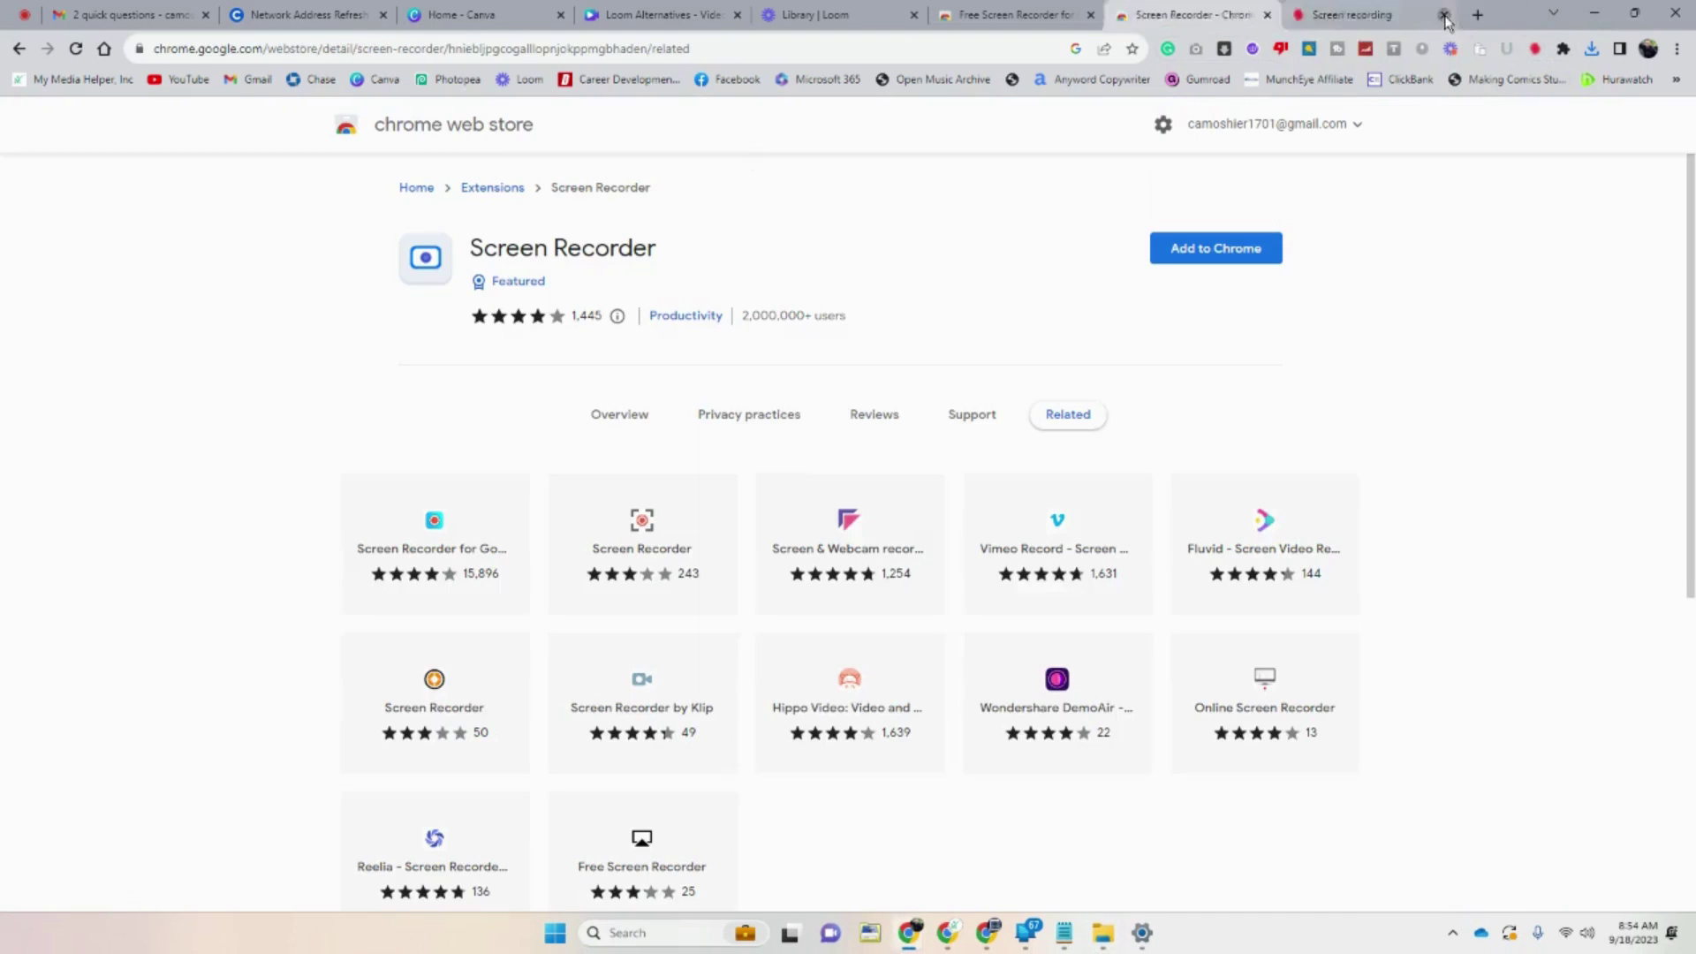
- Remove the Free Screen Recorder for Chrome extension from the browser and close its leftover Chrome Web Store pages
{"action": "right_click", "coordinate": [1534, 49]}
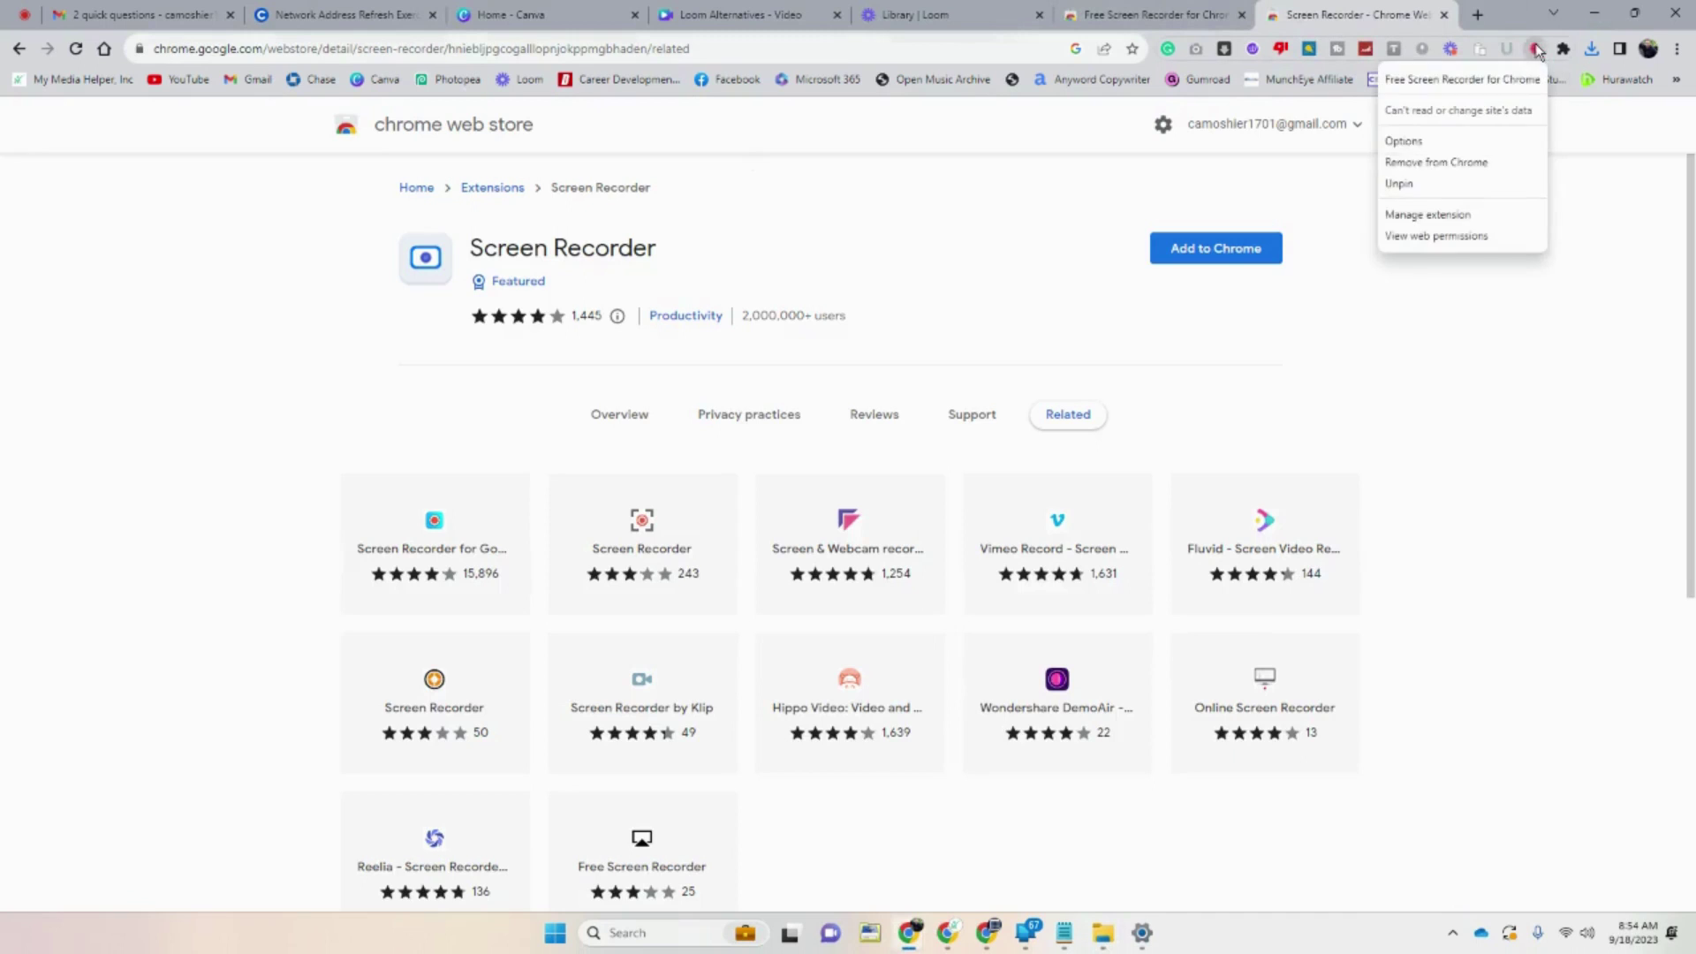
{"action": "left_click", "coordinate": [1496, 164]}
{"action": "left_click", "coordinate": [1443, 189]}
{"action": "left_click", "coordinate": [1443, 15]}
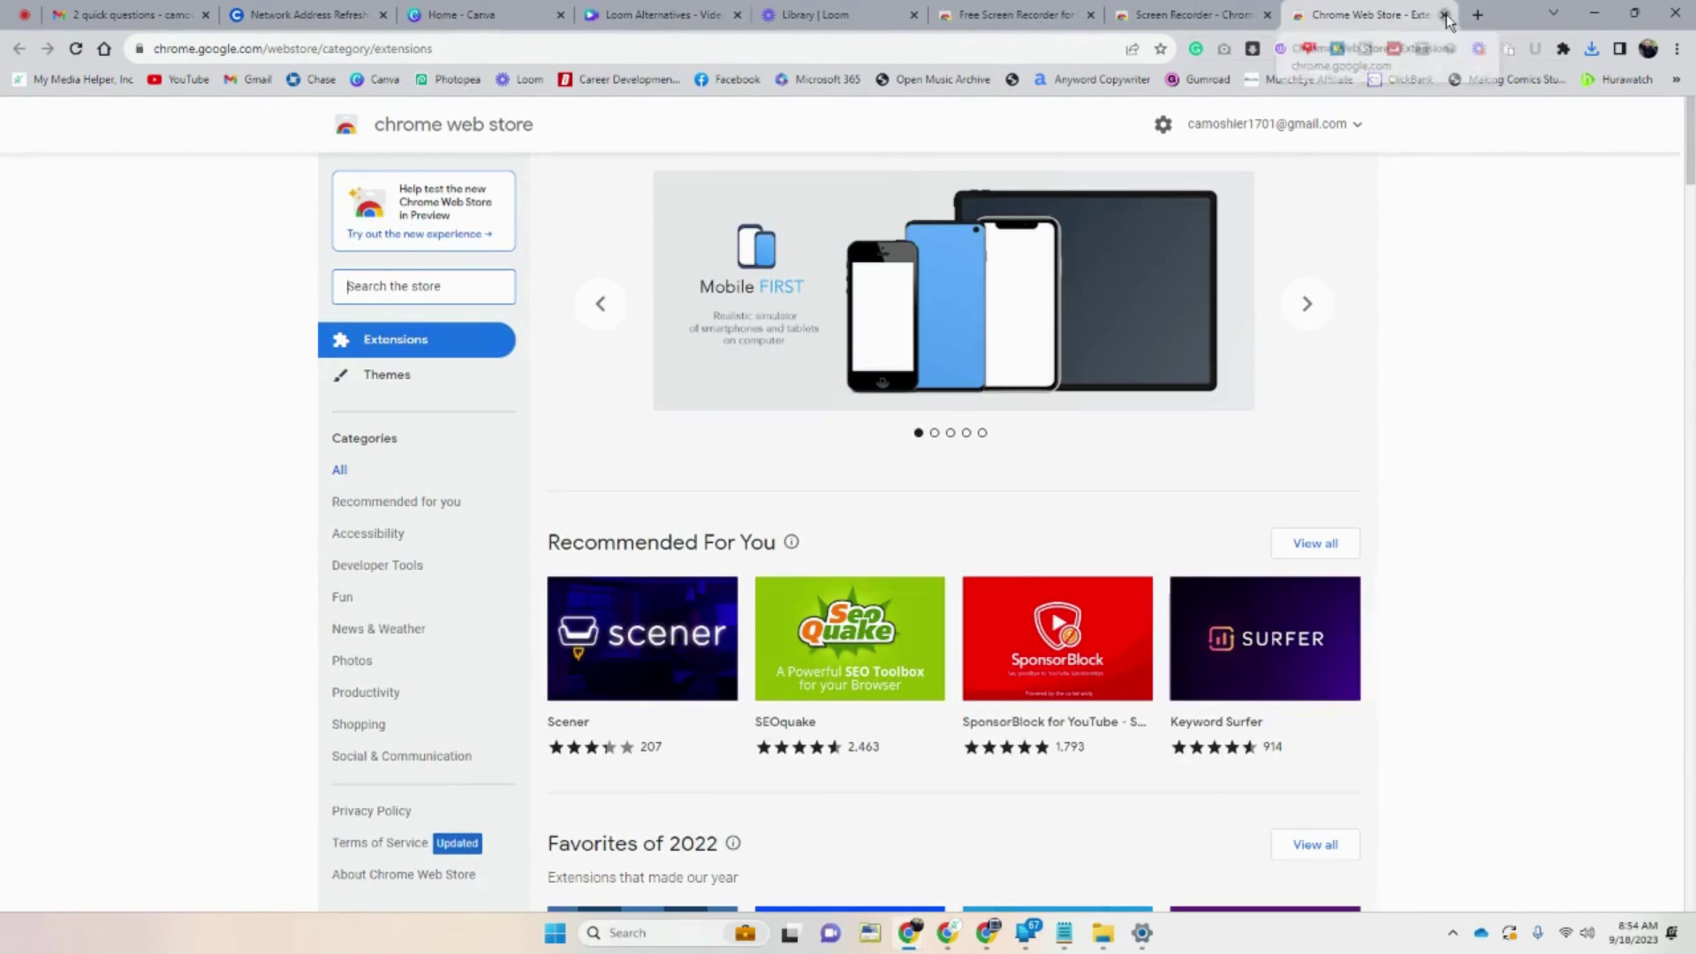
{"action": "left_click", "coordinate": [1131, 15]}
{"action": "left_click", "coordinate": [1240, 15]}
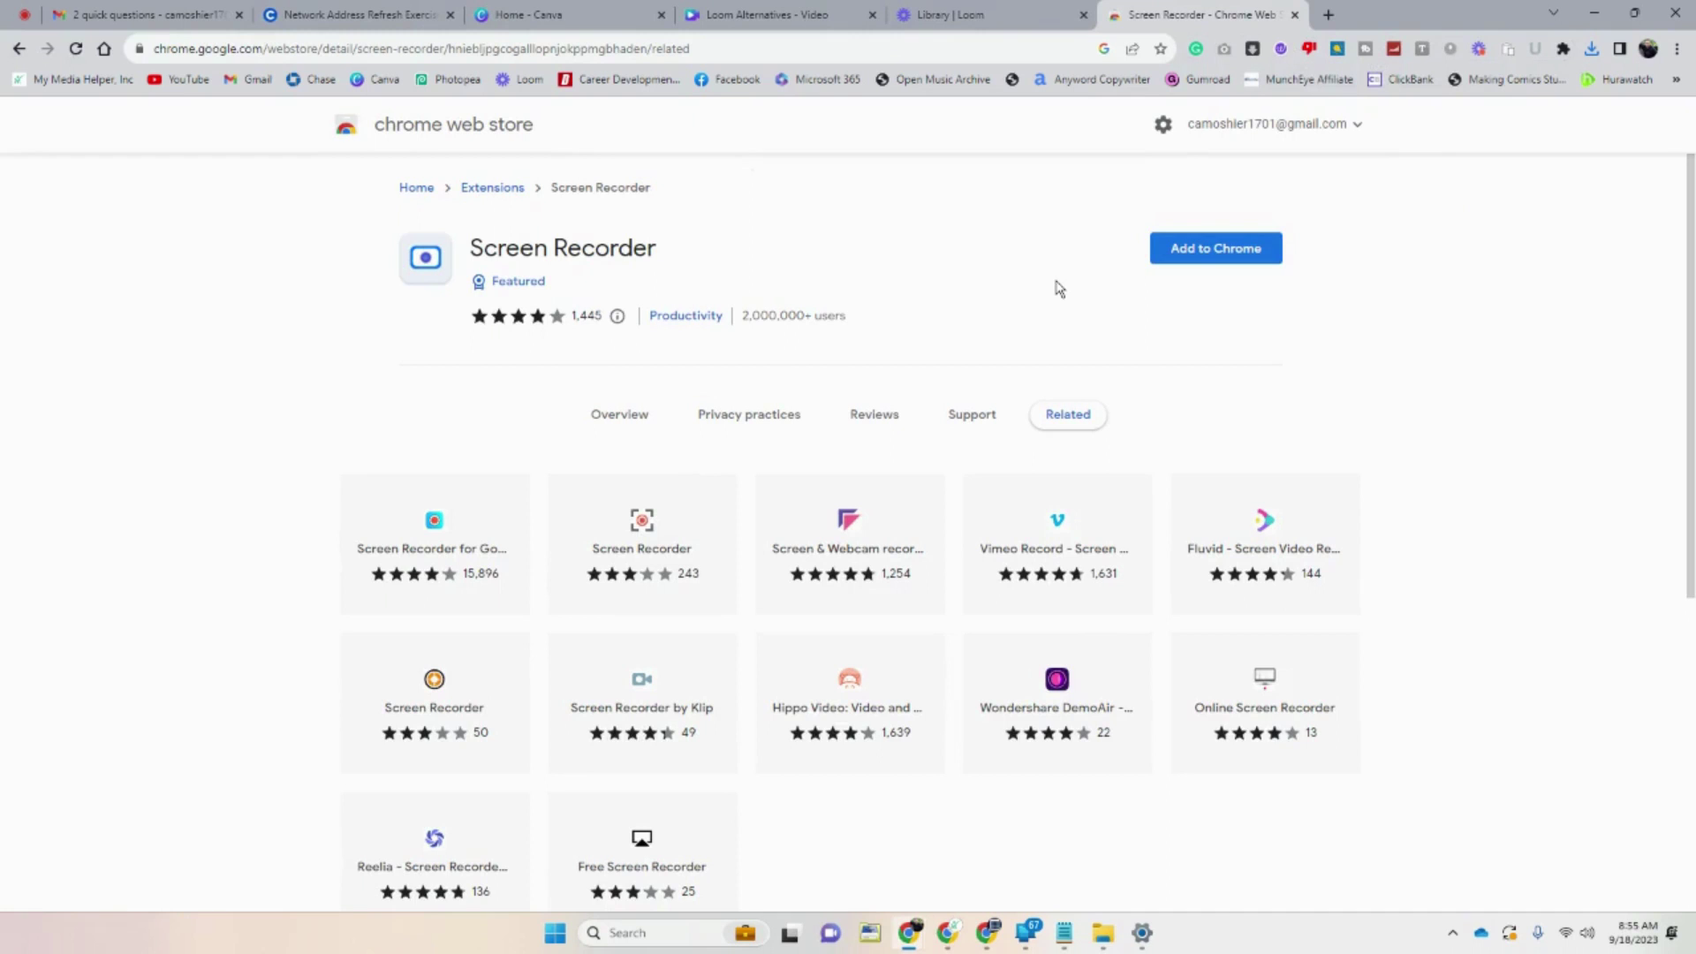
- Glance at the Loom video library, then add the Screen Recorder extension from its Chrome Web Store page
{"action": "left_click", "coordinate": [1014, 16]}
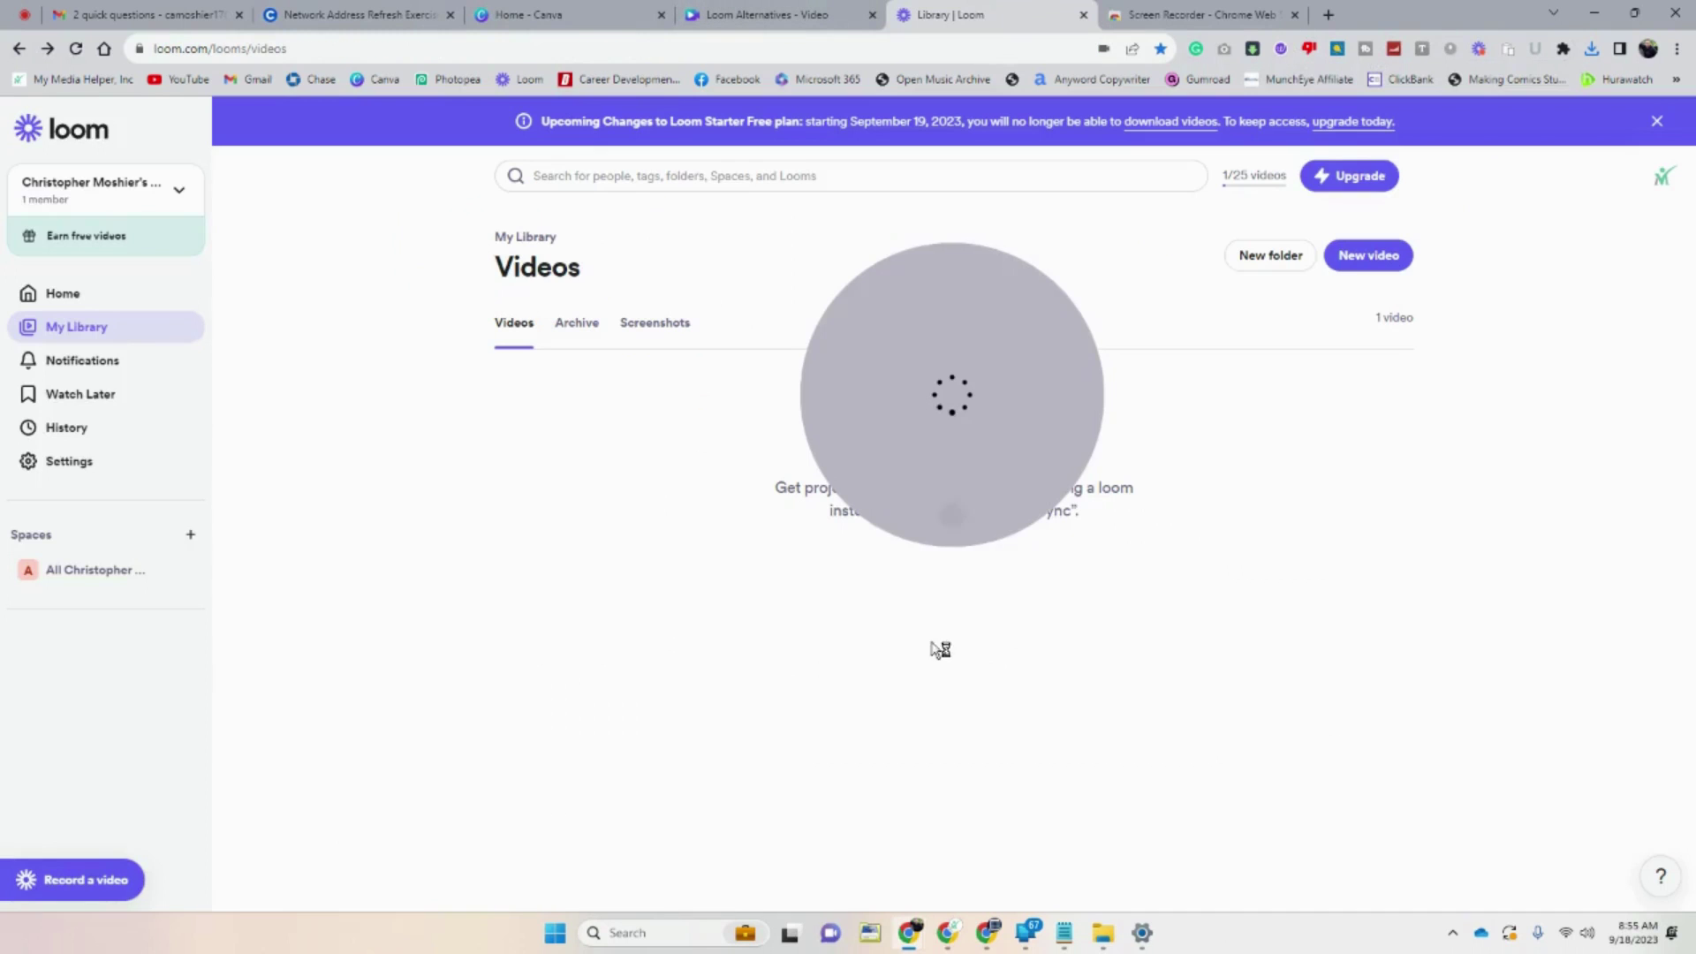
{"action": "left_click", "coordinate": [1178, 16]}
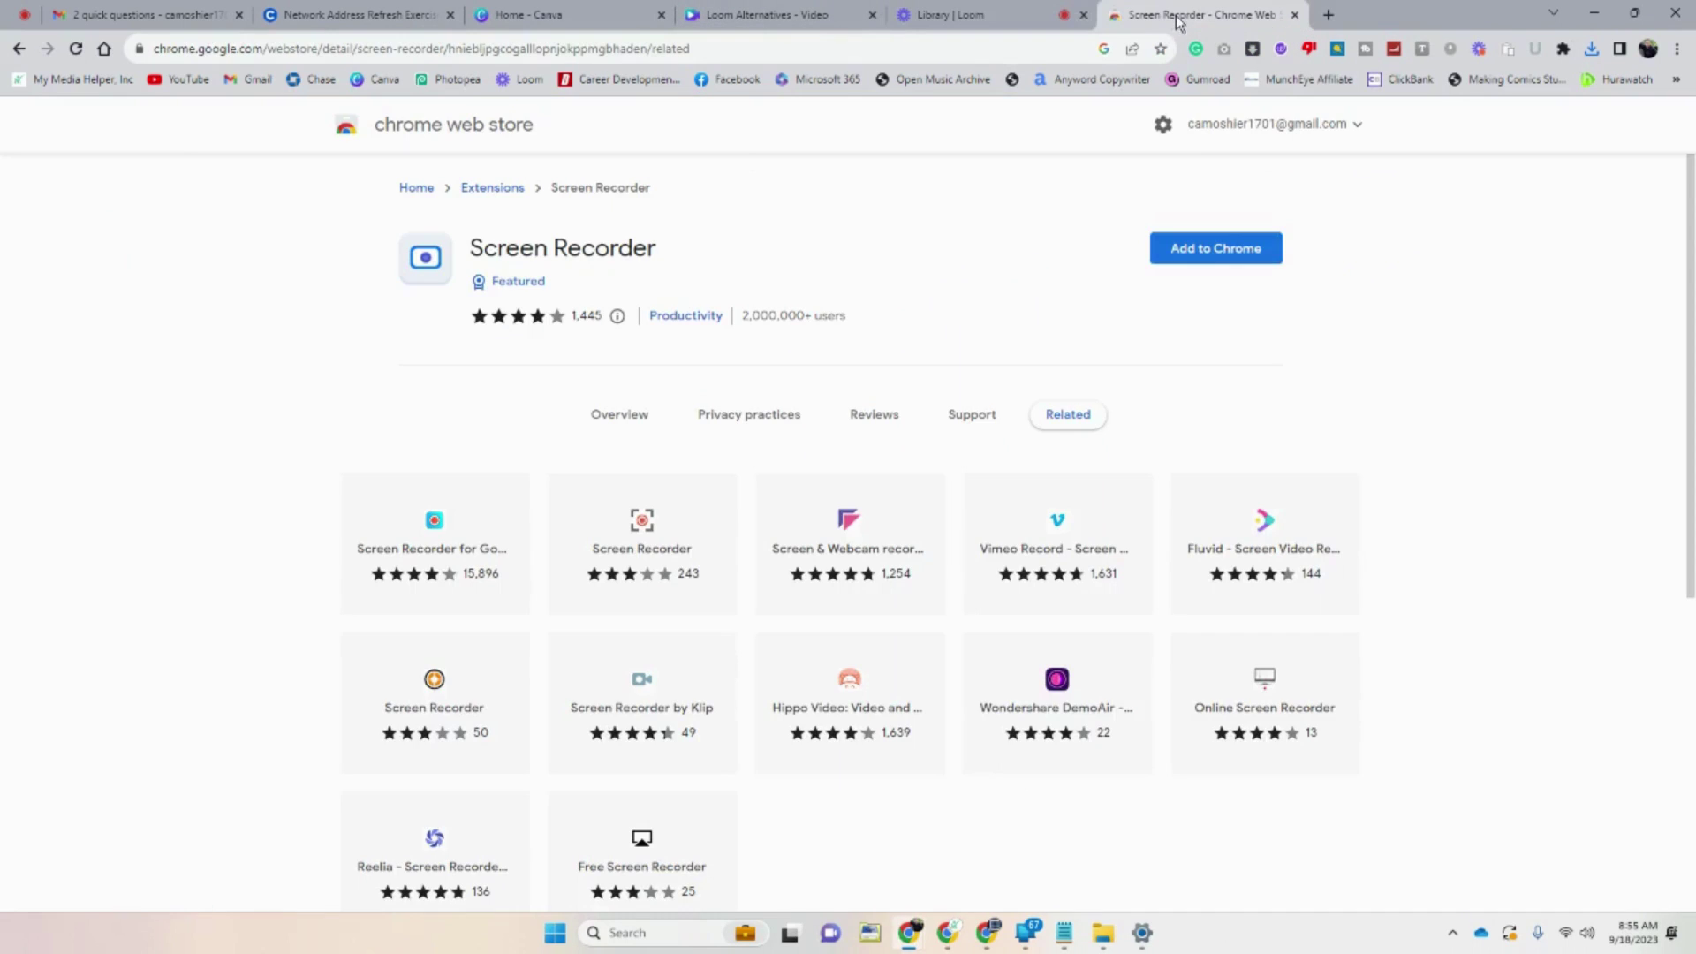
{"action": "left_click", "coordinate": [1178, 259]}
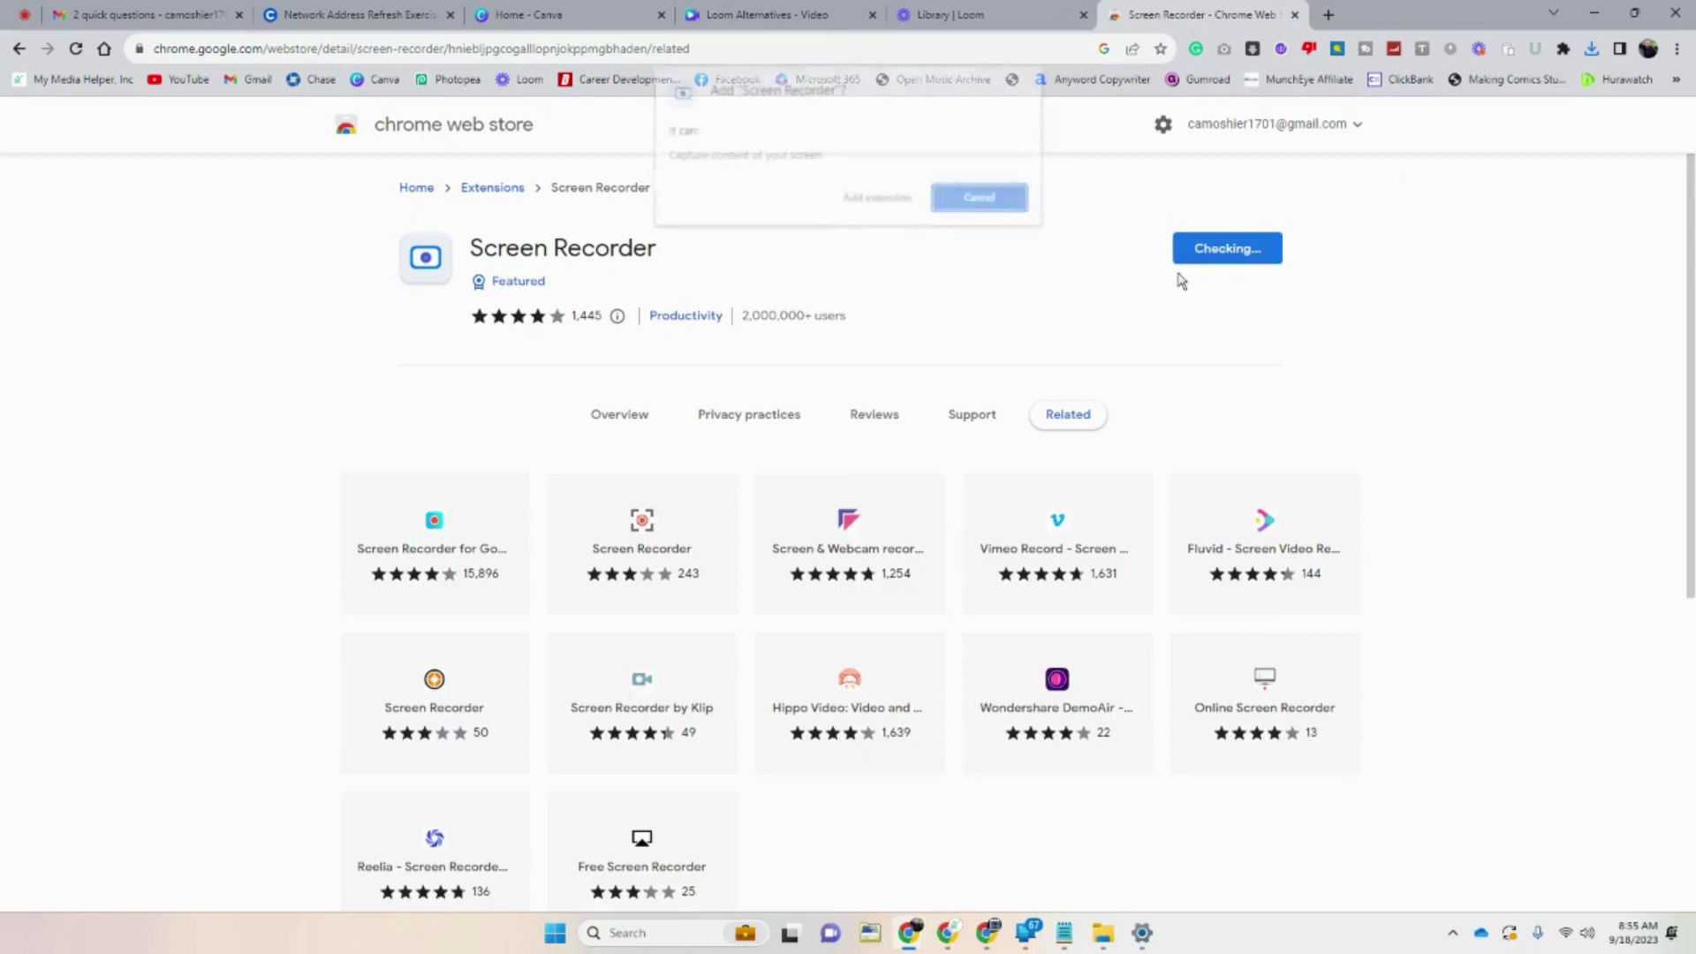
{"action": "left_click", "coordinate": [875, 200]}
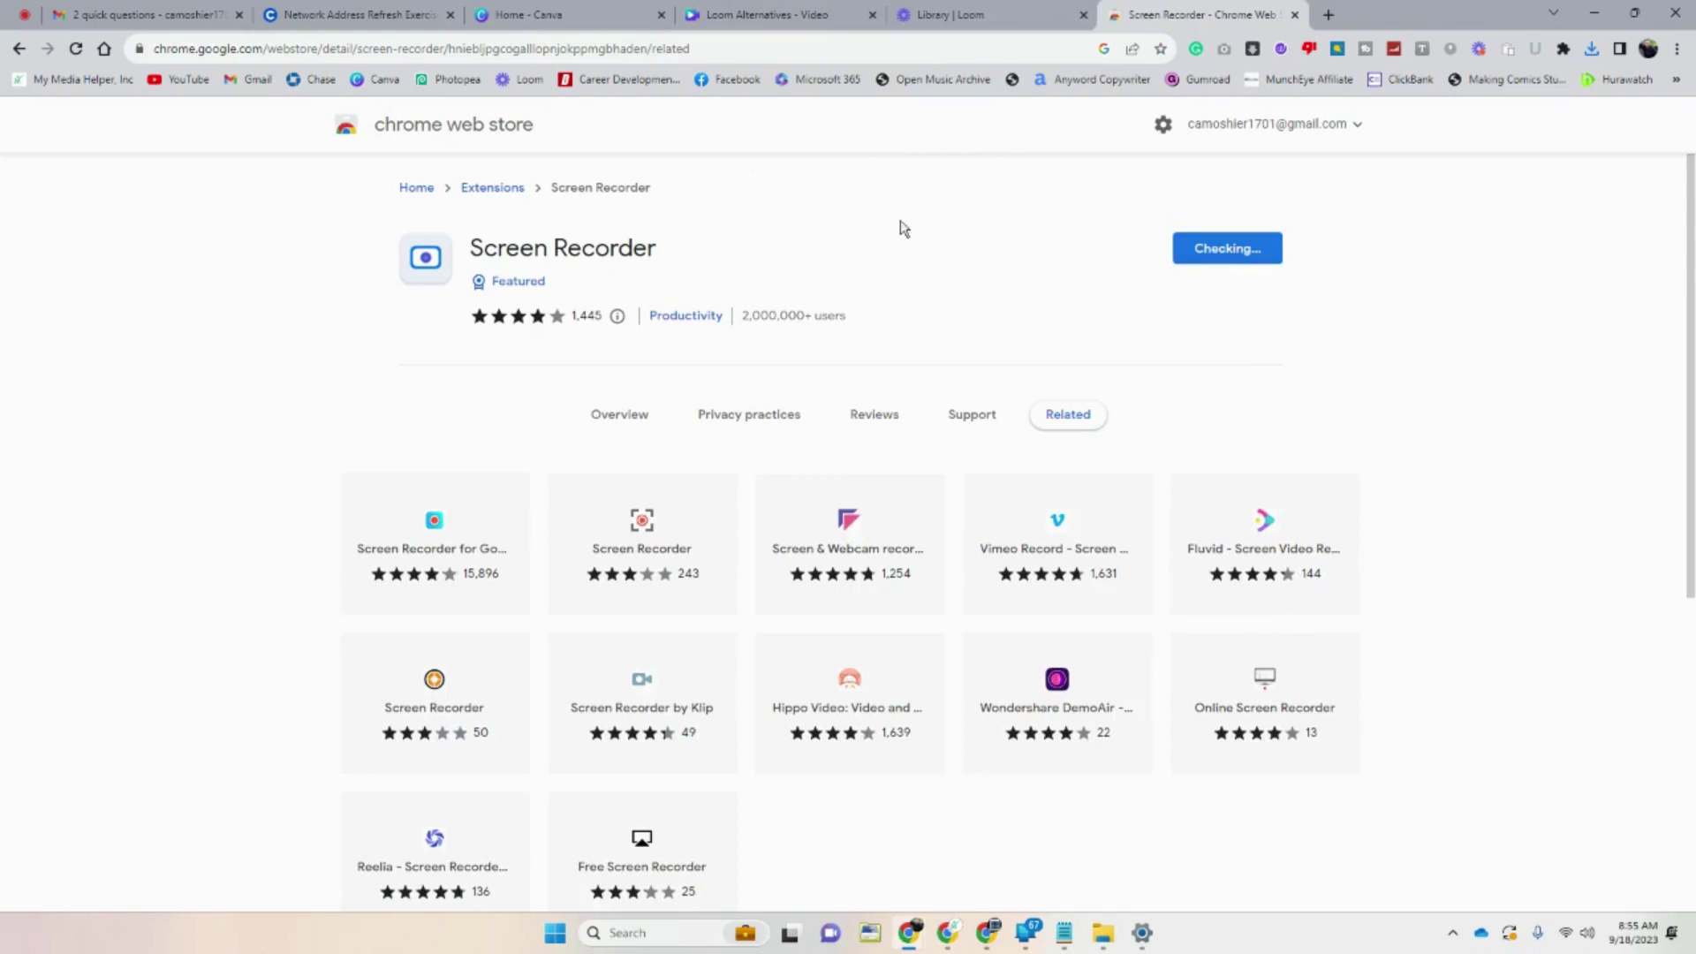
- Pin the Screen Recorder extension so it stays directly accessible in the browser
{"action": "left_click", "coordinate": [1564, 48]}
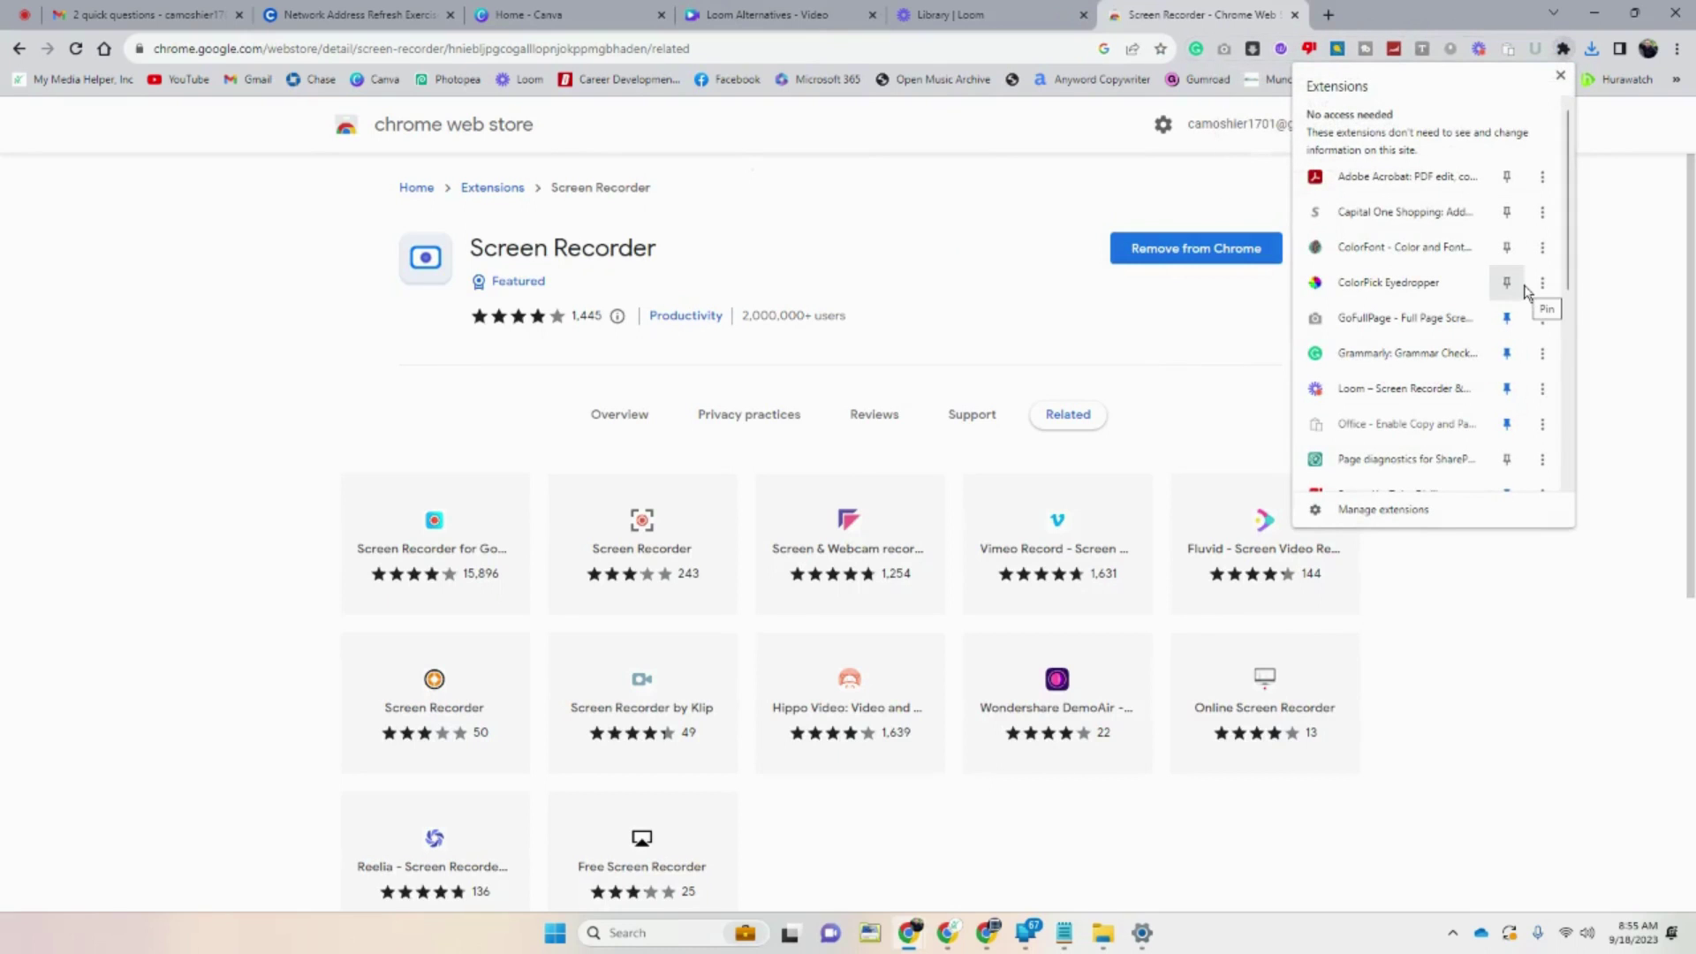
{"action": "scroll", "coordinate": [1528, 292], "scroll_direction": "down", "scroll_amount": 3}
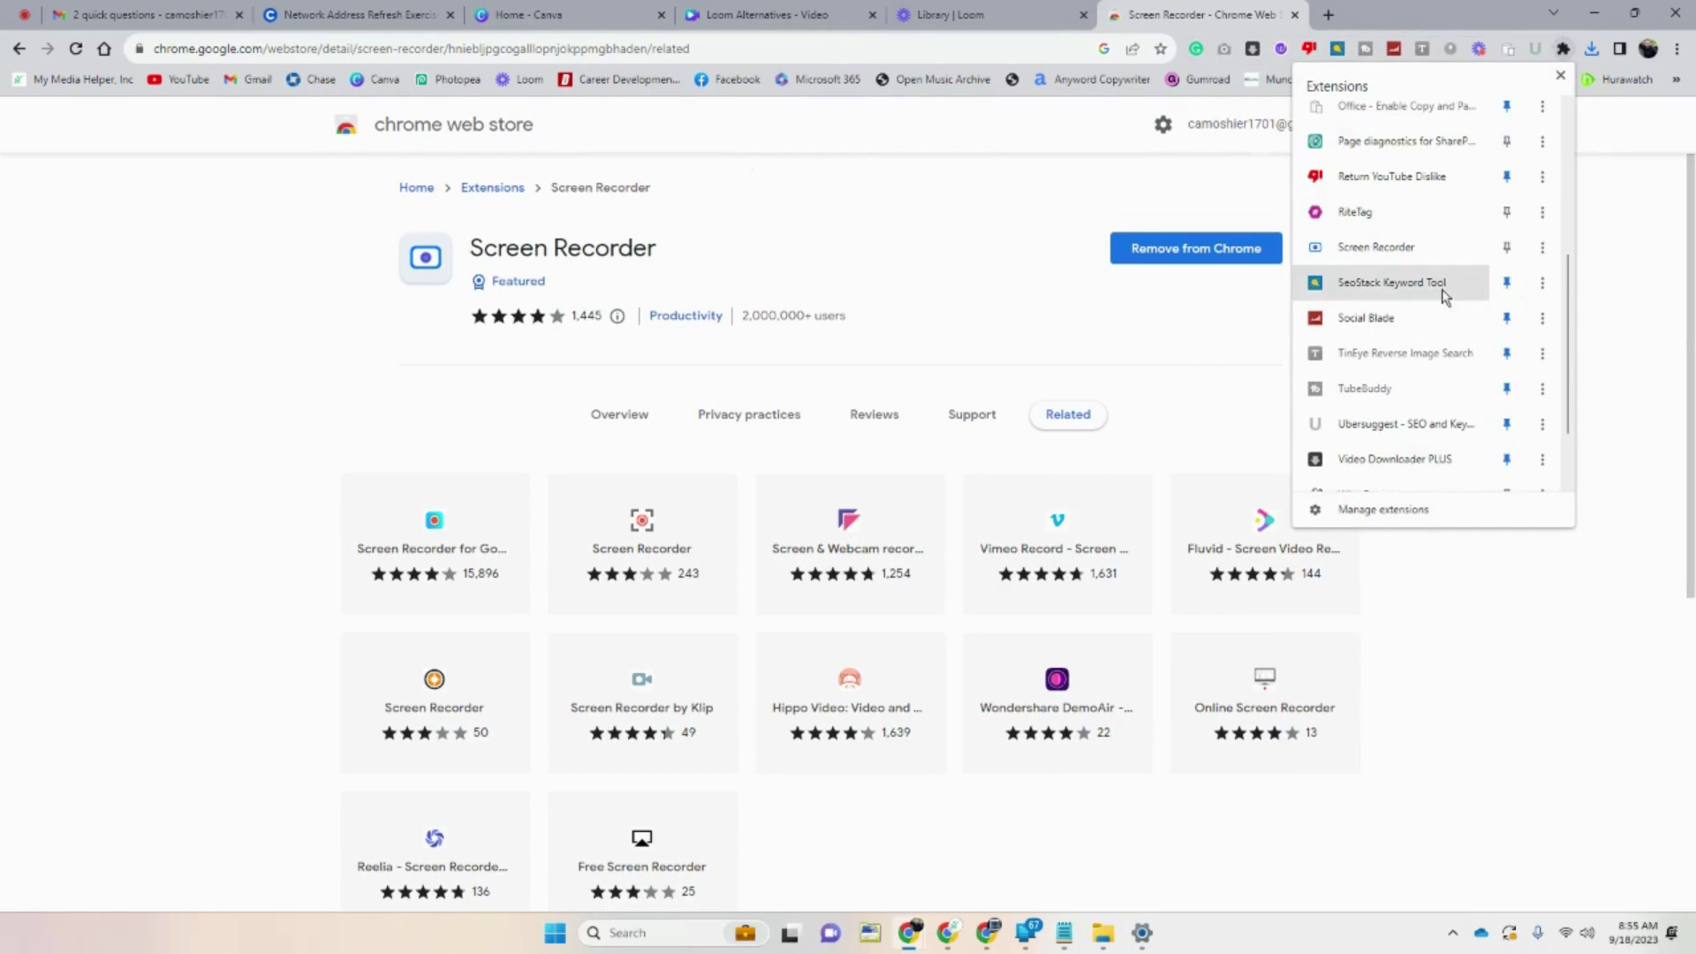
{"action": "left_click", "coordinate": [1507, 248]}
{"action": "left_click", "coordinate": [1599, 163]}
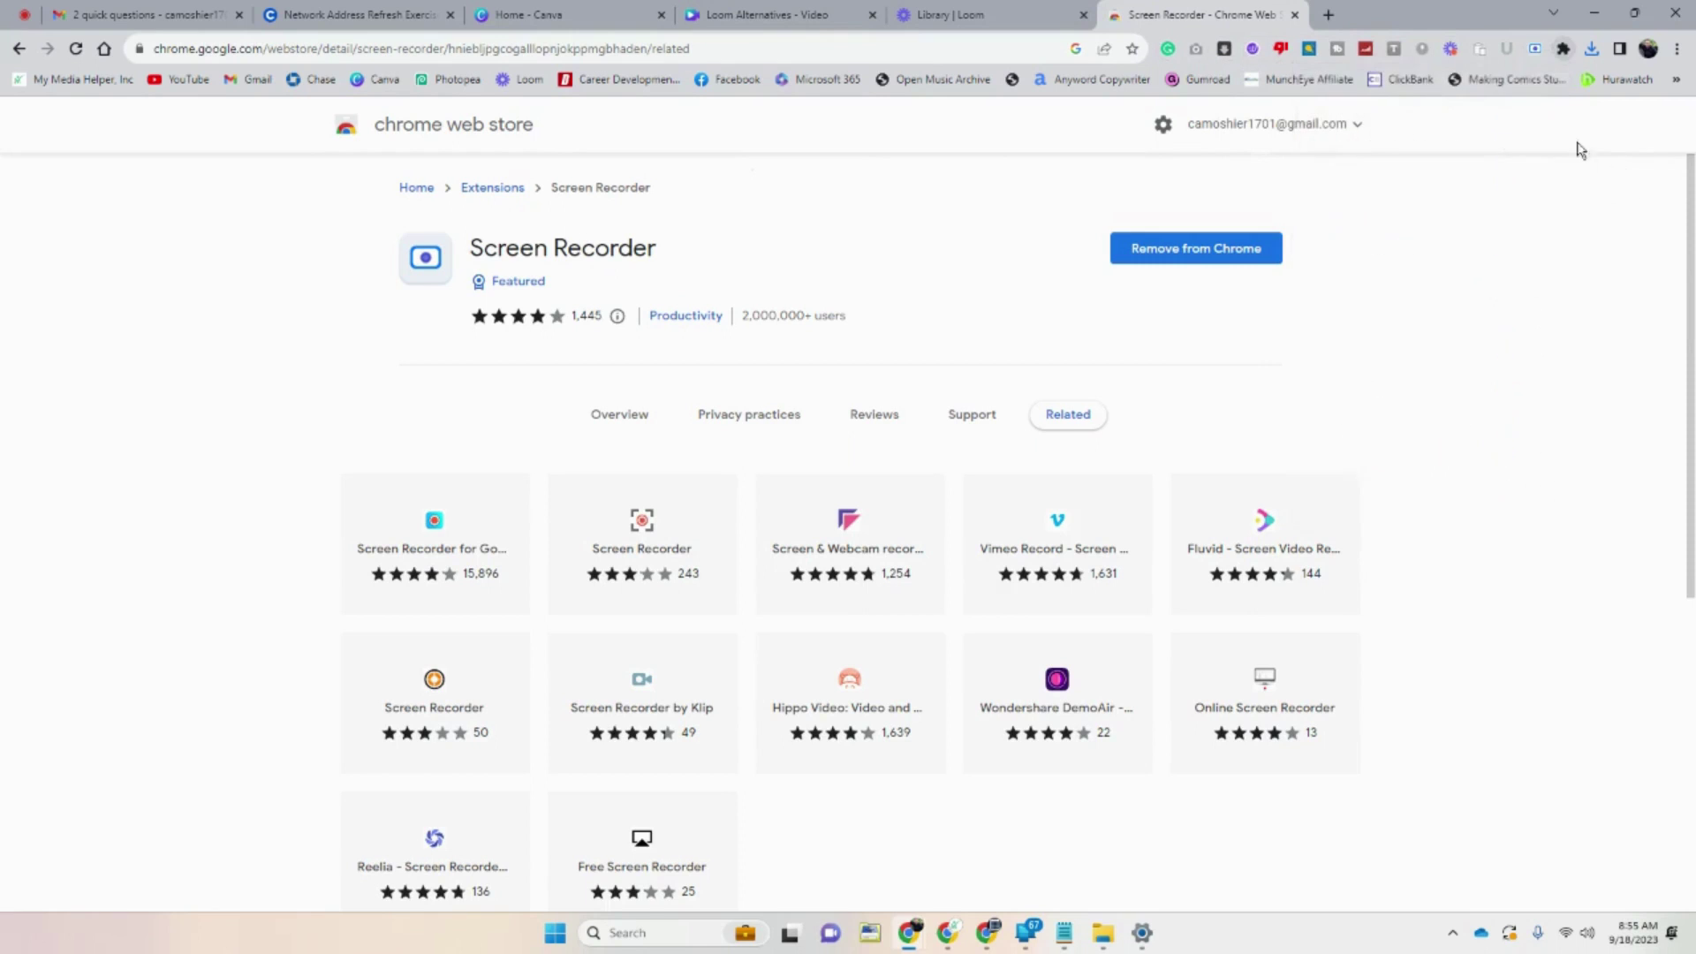
- In the Screen Recorder options, set the preferred camera to VTWC20 Camera (0458:6006) and view the audio settings
{"action": "right_click", "coordinate": [1535, 51]}
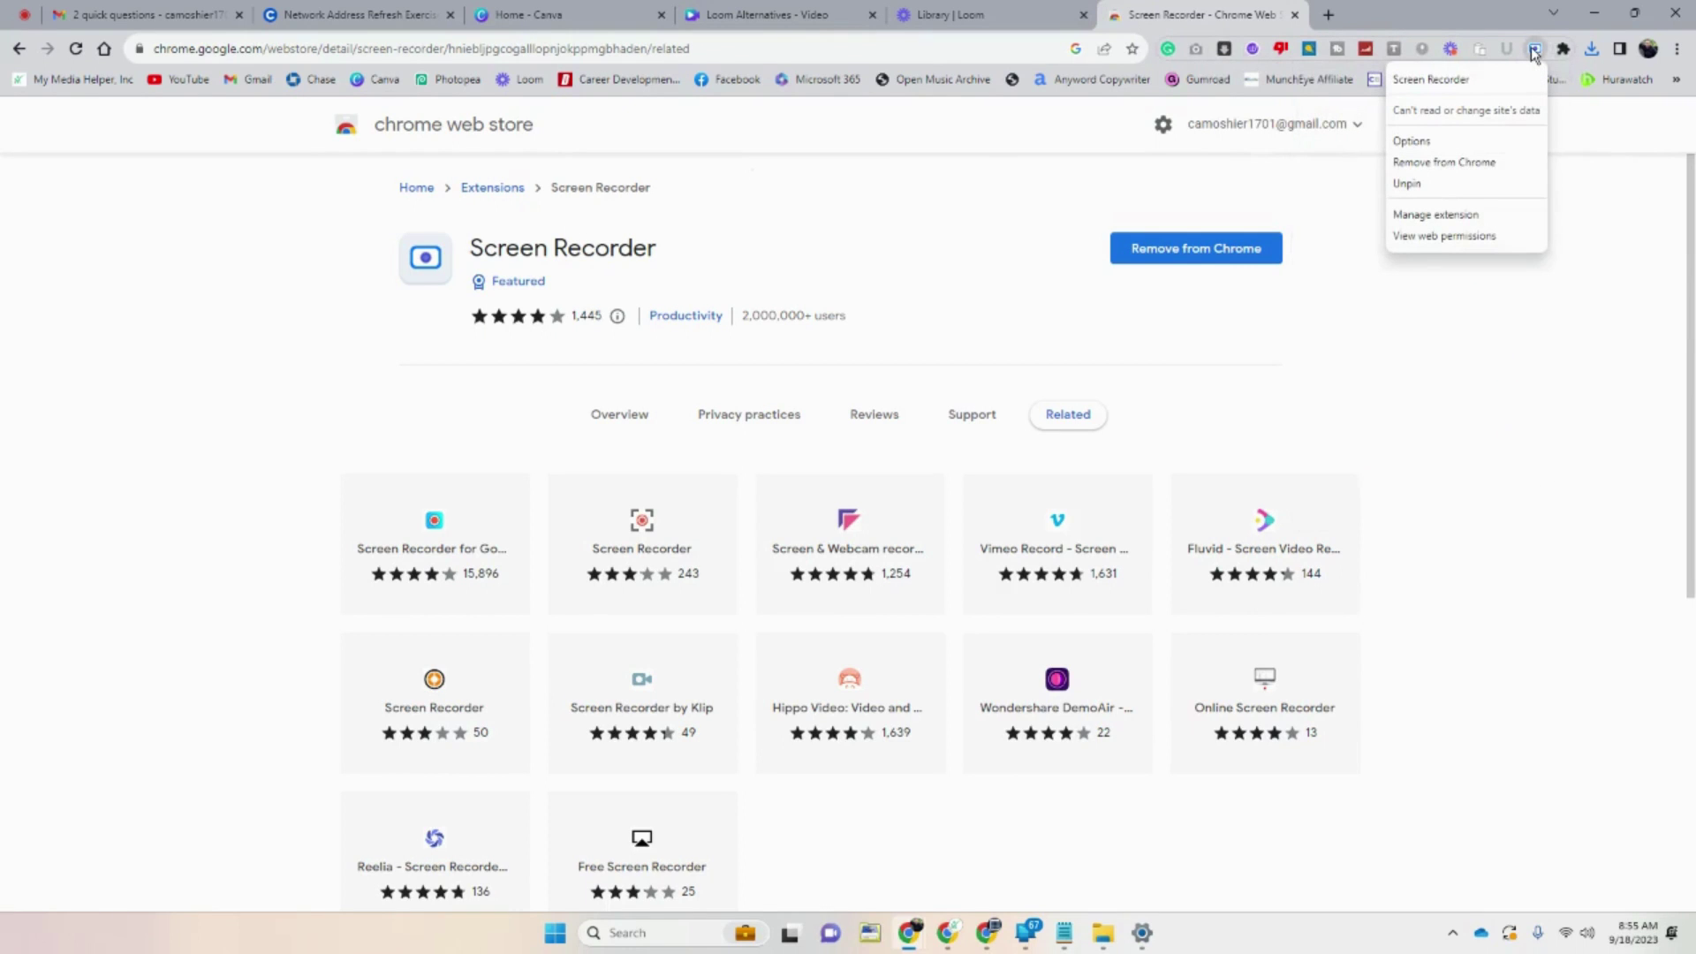
{"action": "left_click", "coordinate": [1466, 141]}
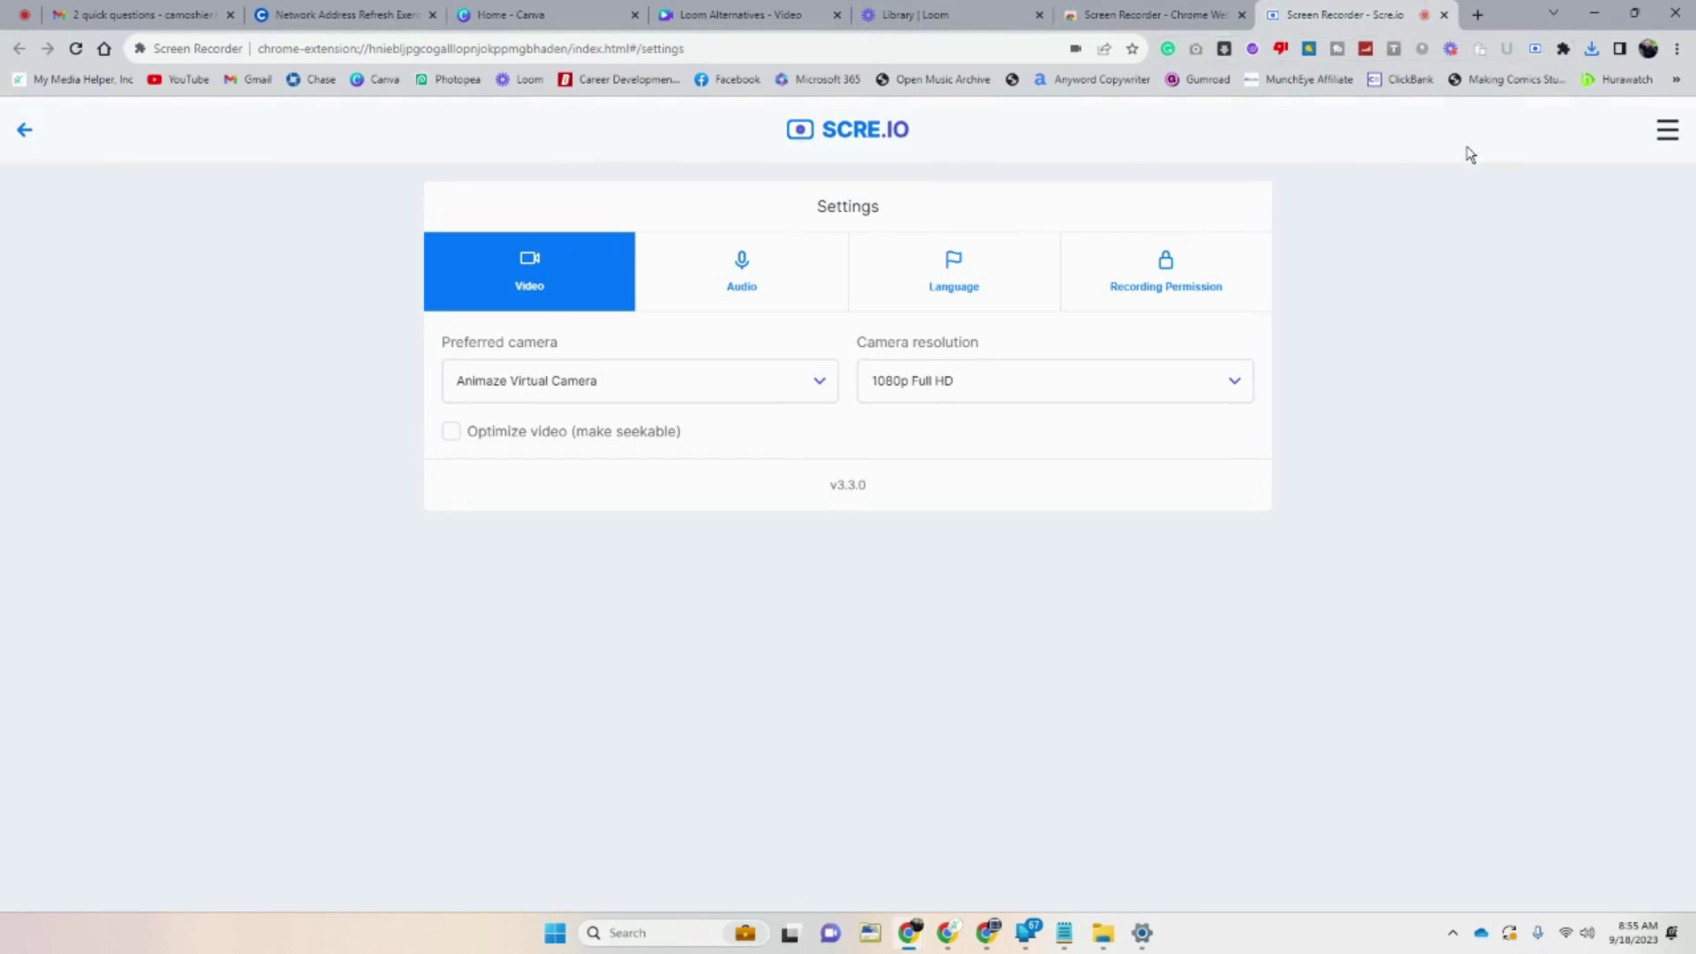
{"action": "left_click", "coordinate": [818, 383]}
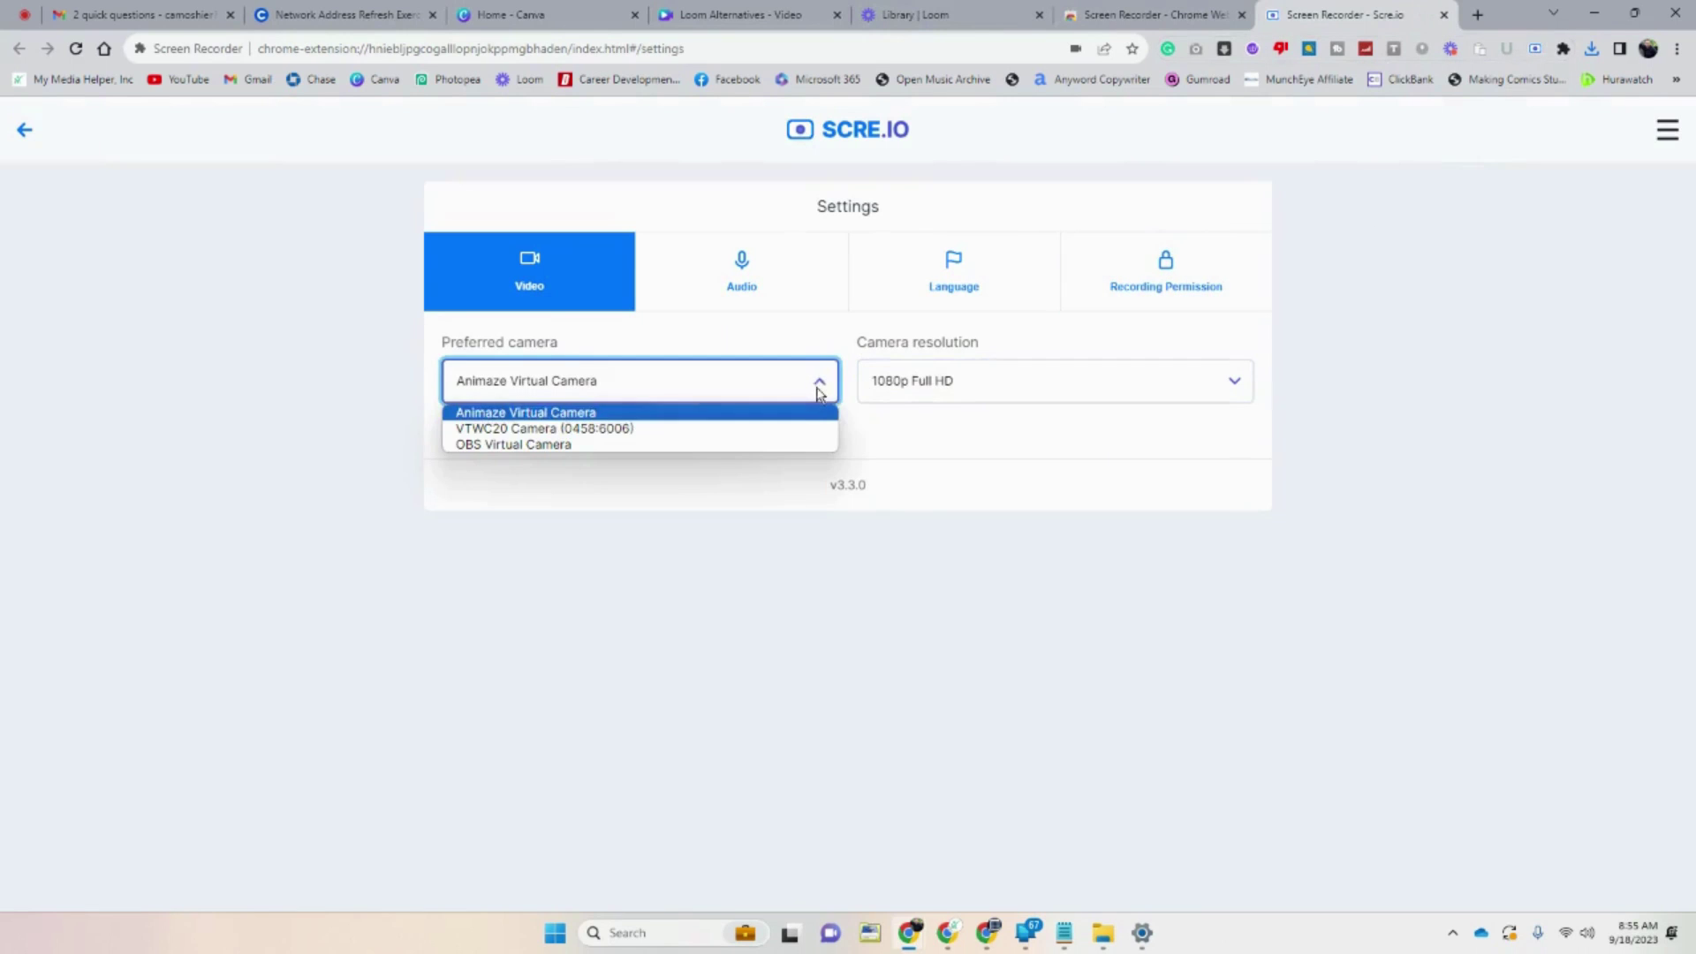
{"action": "left_click", "coordinate": [788, 429]}
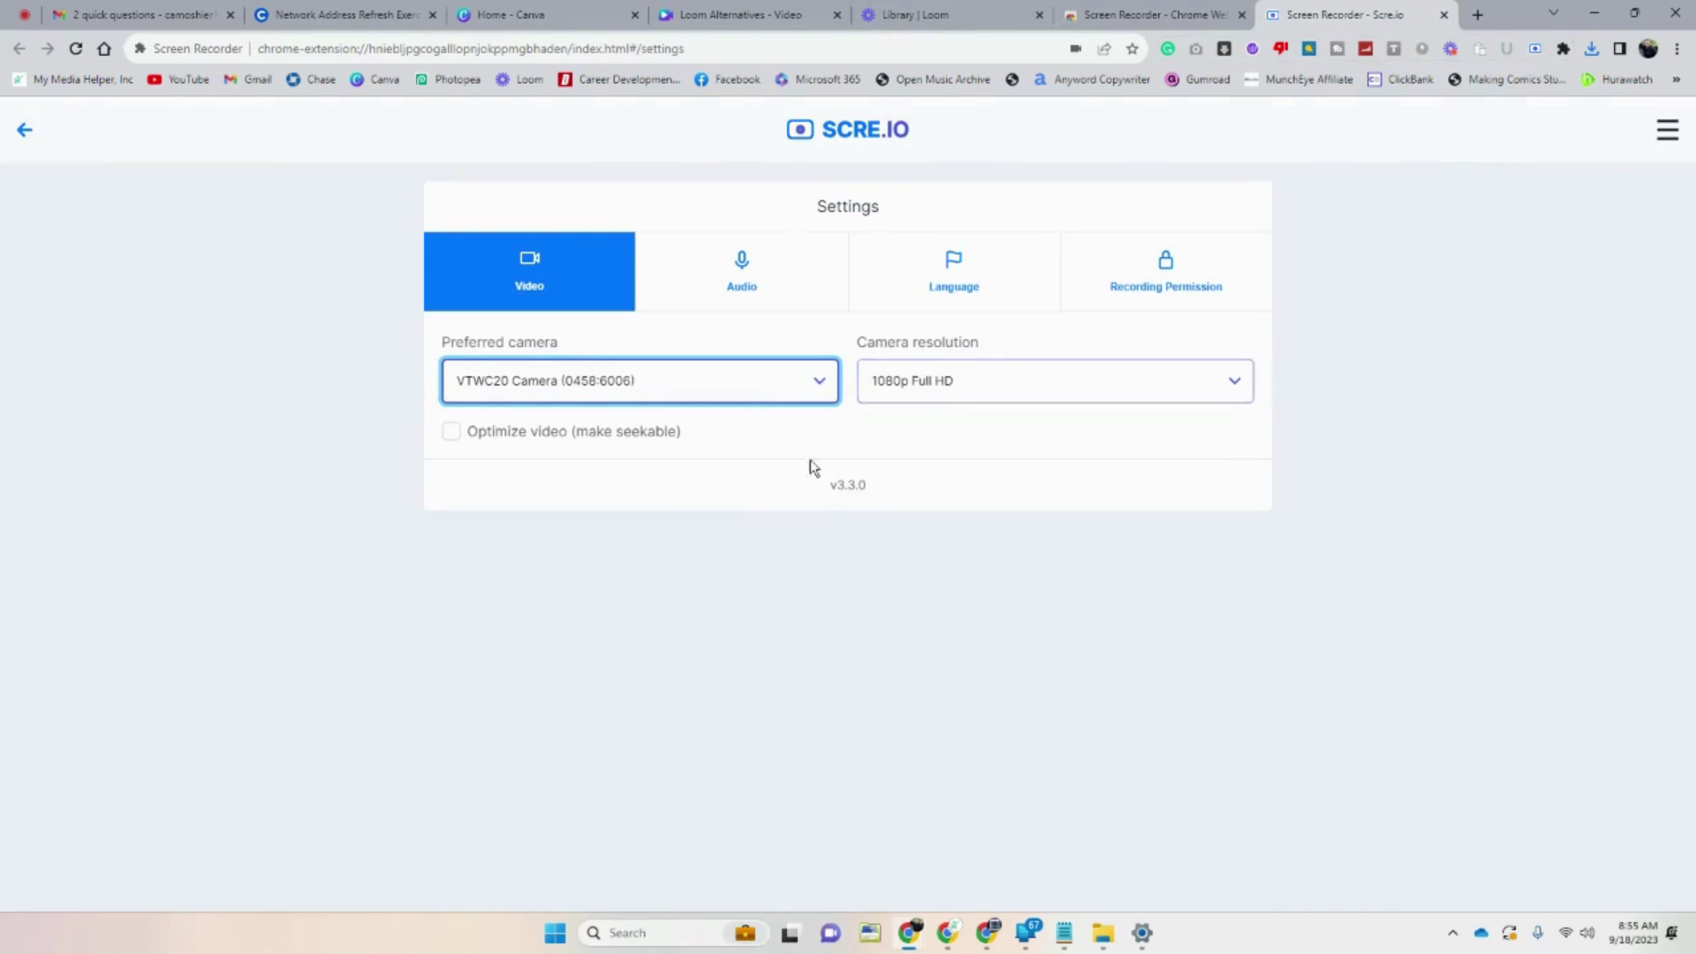
{"action": "left_click", "coordinate": [761, 280]}
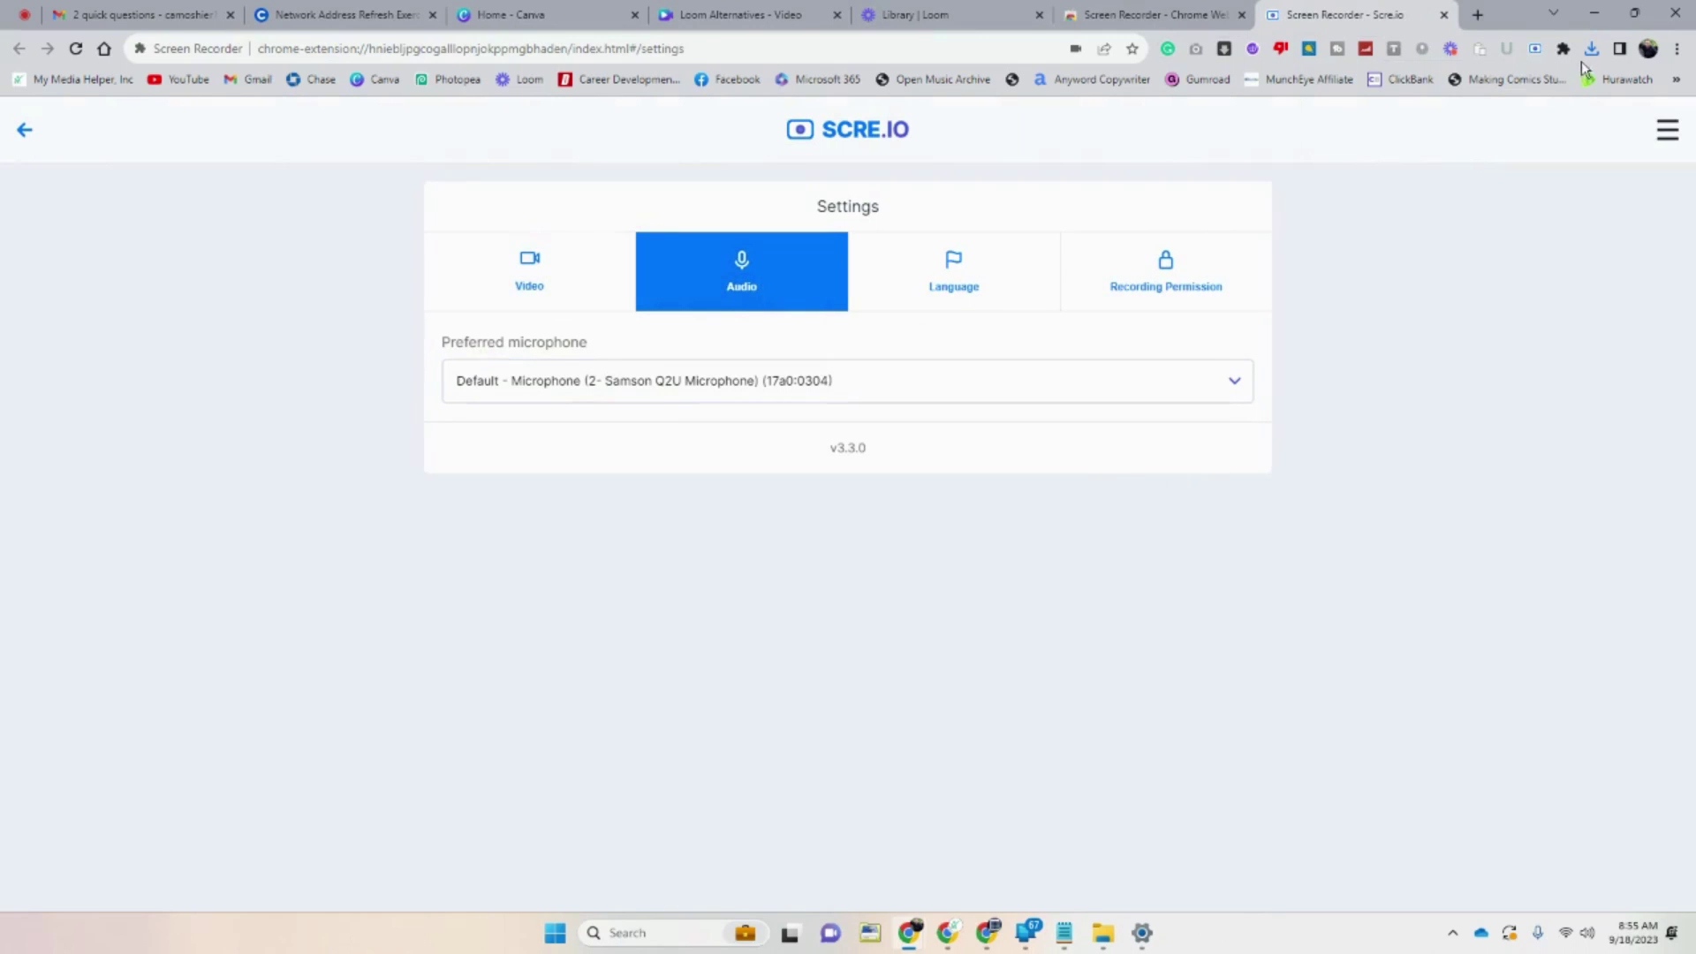
- Open the Scre.io recorder, choose Screen + Camera capture with Microphone audio and start the recording
{"action": "left_click", "coordinate": [1537, 48]}
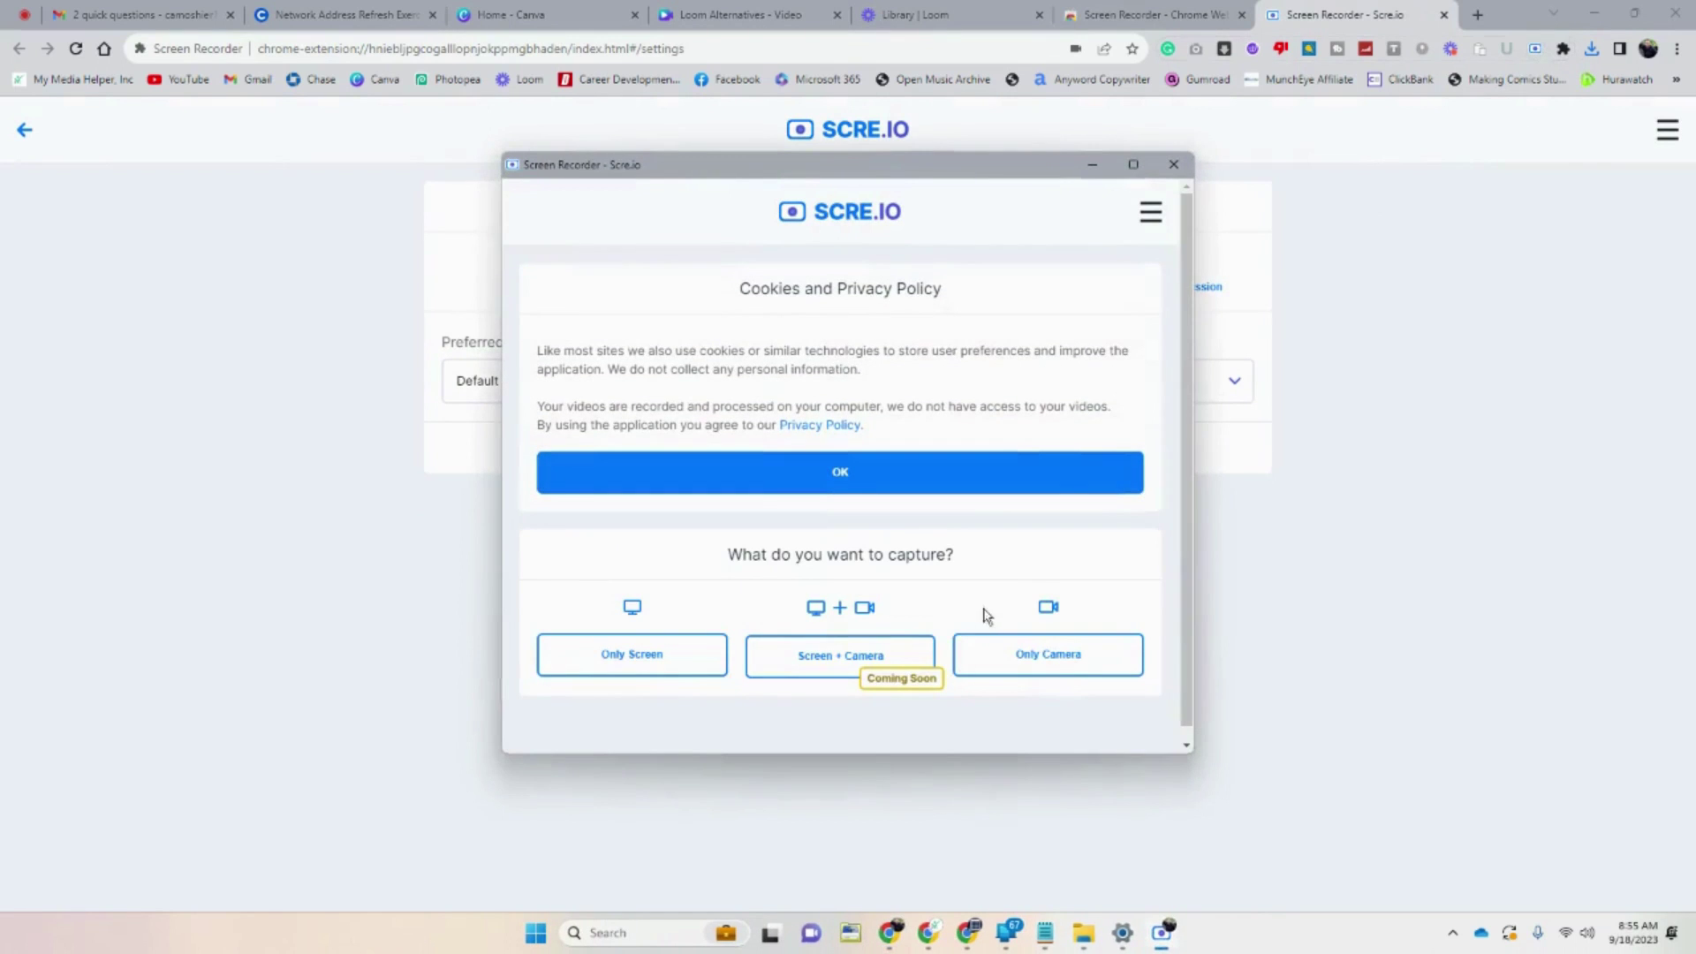
{"action": "left_click", "coordinate": [836, 672]}
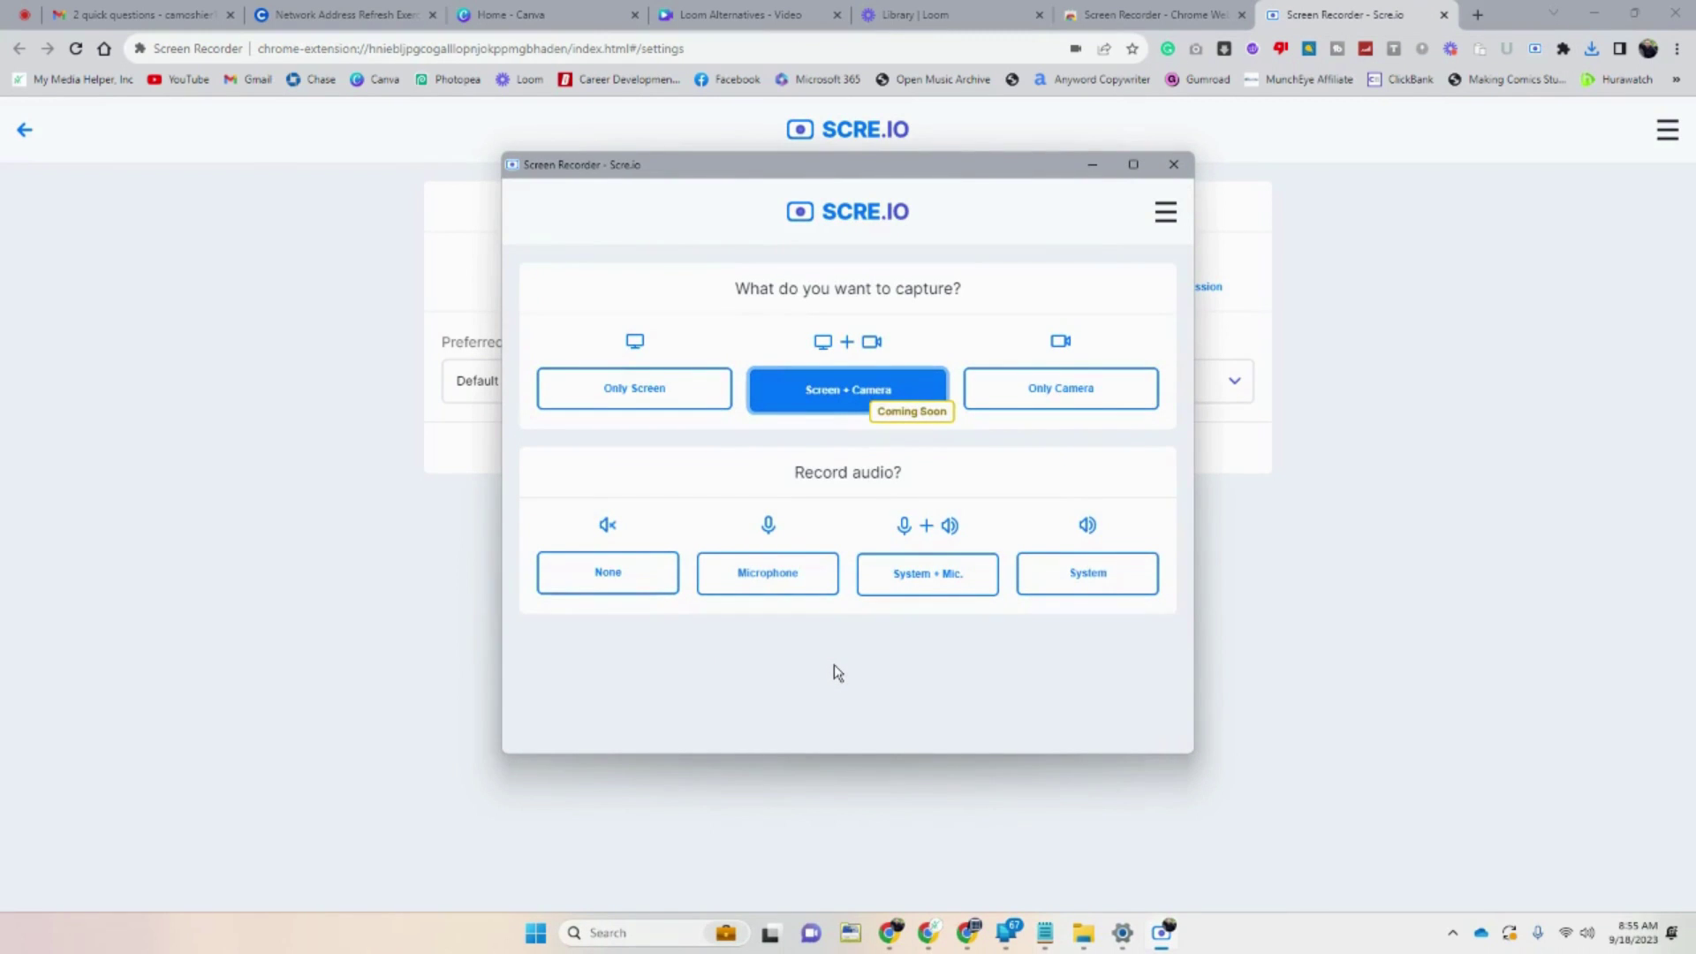
{"action": "left_click", "coordinate": [783, 588]}
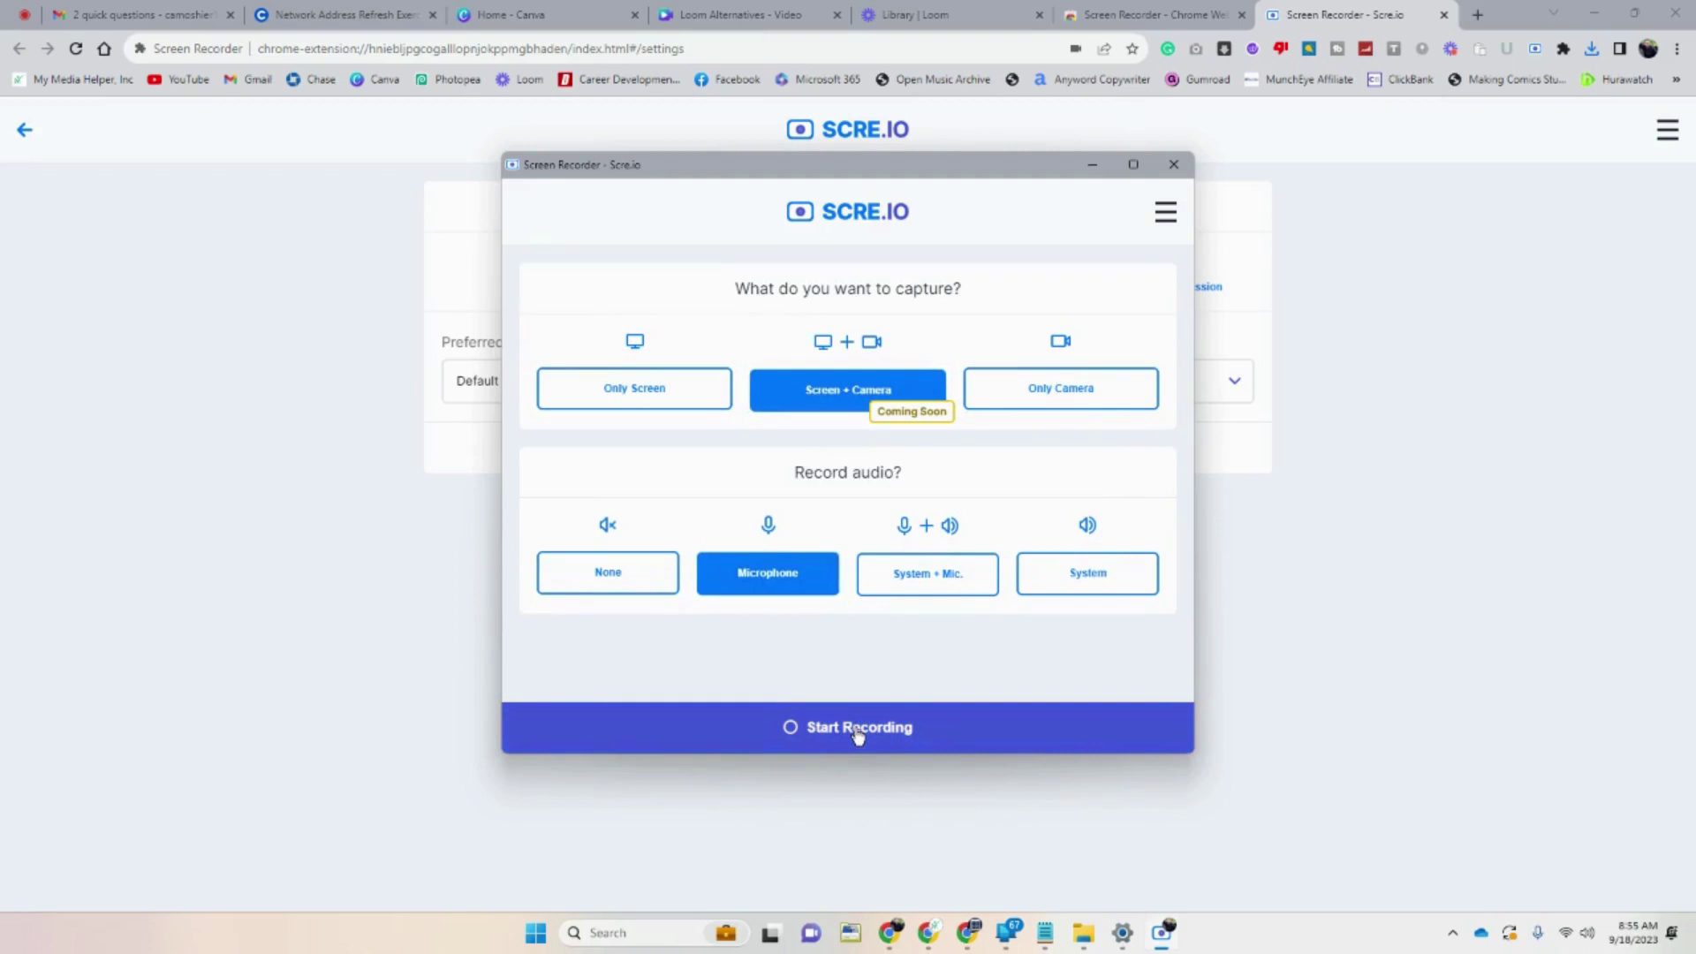
{"action": "left_click", "coordinate": [856, 736]}
- Review the Window and Chrome Tab sharing options, share the entire screen with the recorder and hide the sharing notice
{"action": "left_click", "coordinate": [802, 456]}
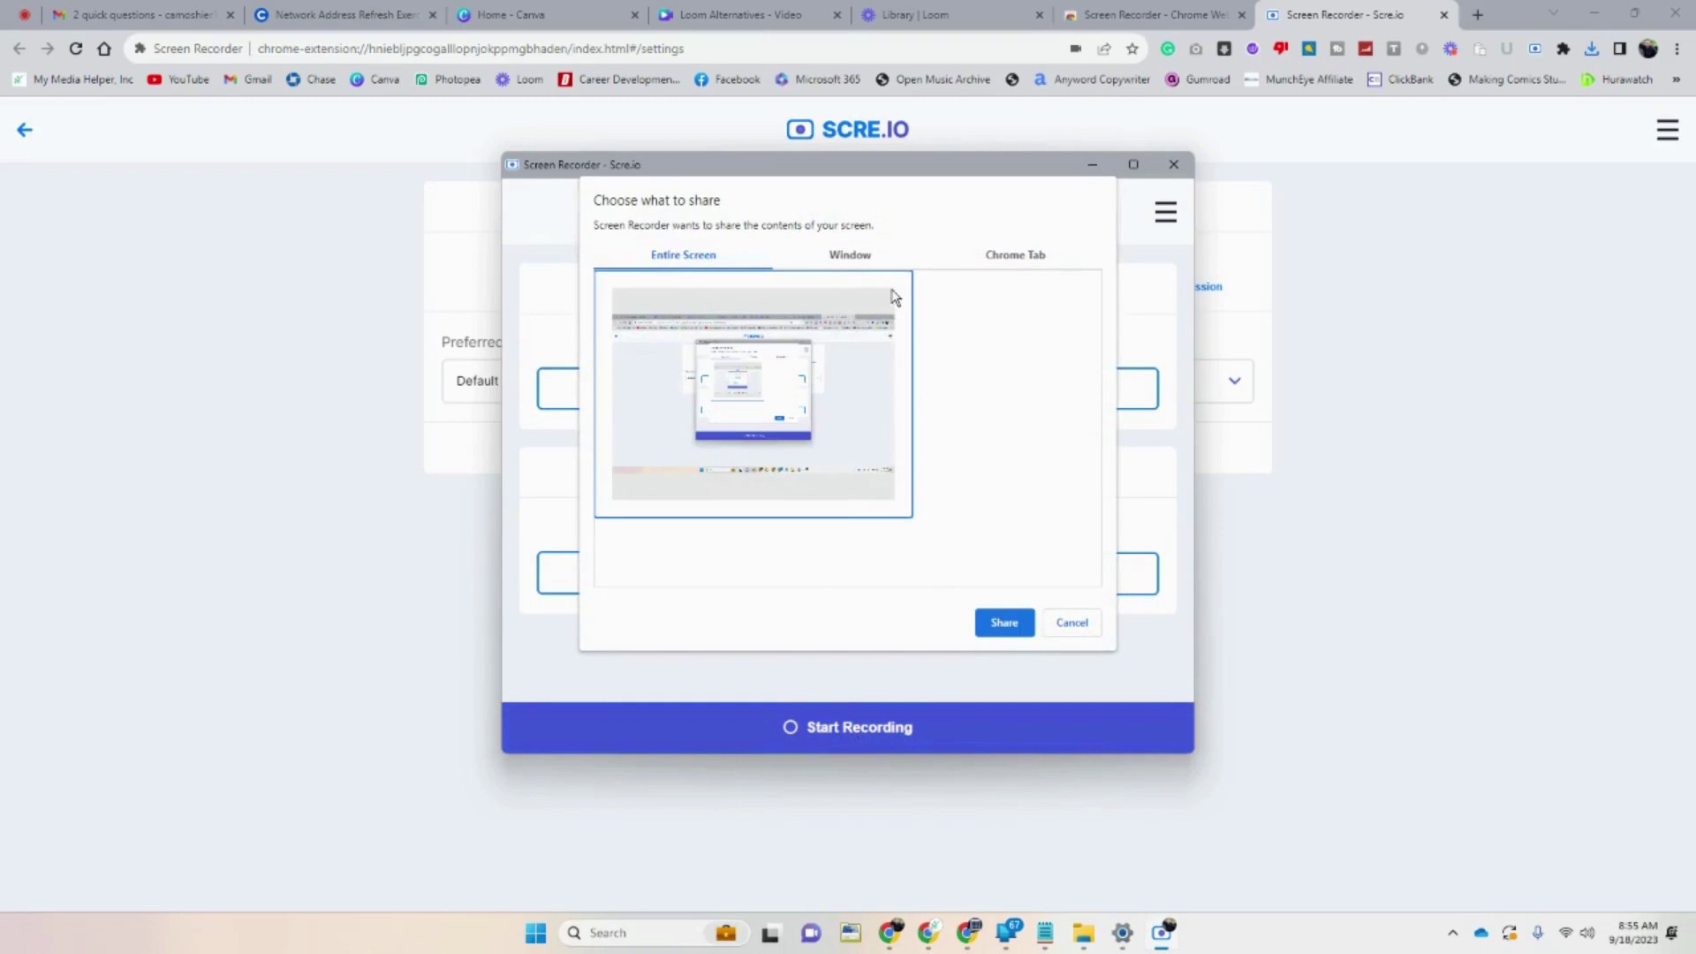
{"action": "left_click", "coordinate": [851, 255]}
{"action": "left_click", "coordinate": [1018, 255]}
{"action": "left_click", "coordinate": [884, 262]}
{"action": "left_click", "coordinate": [680, 256]}
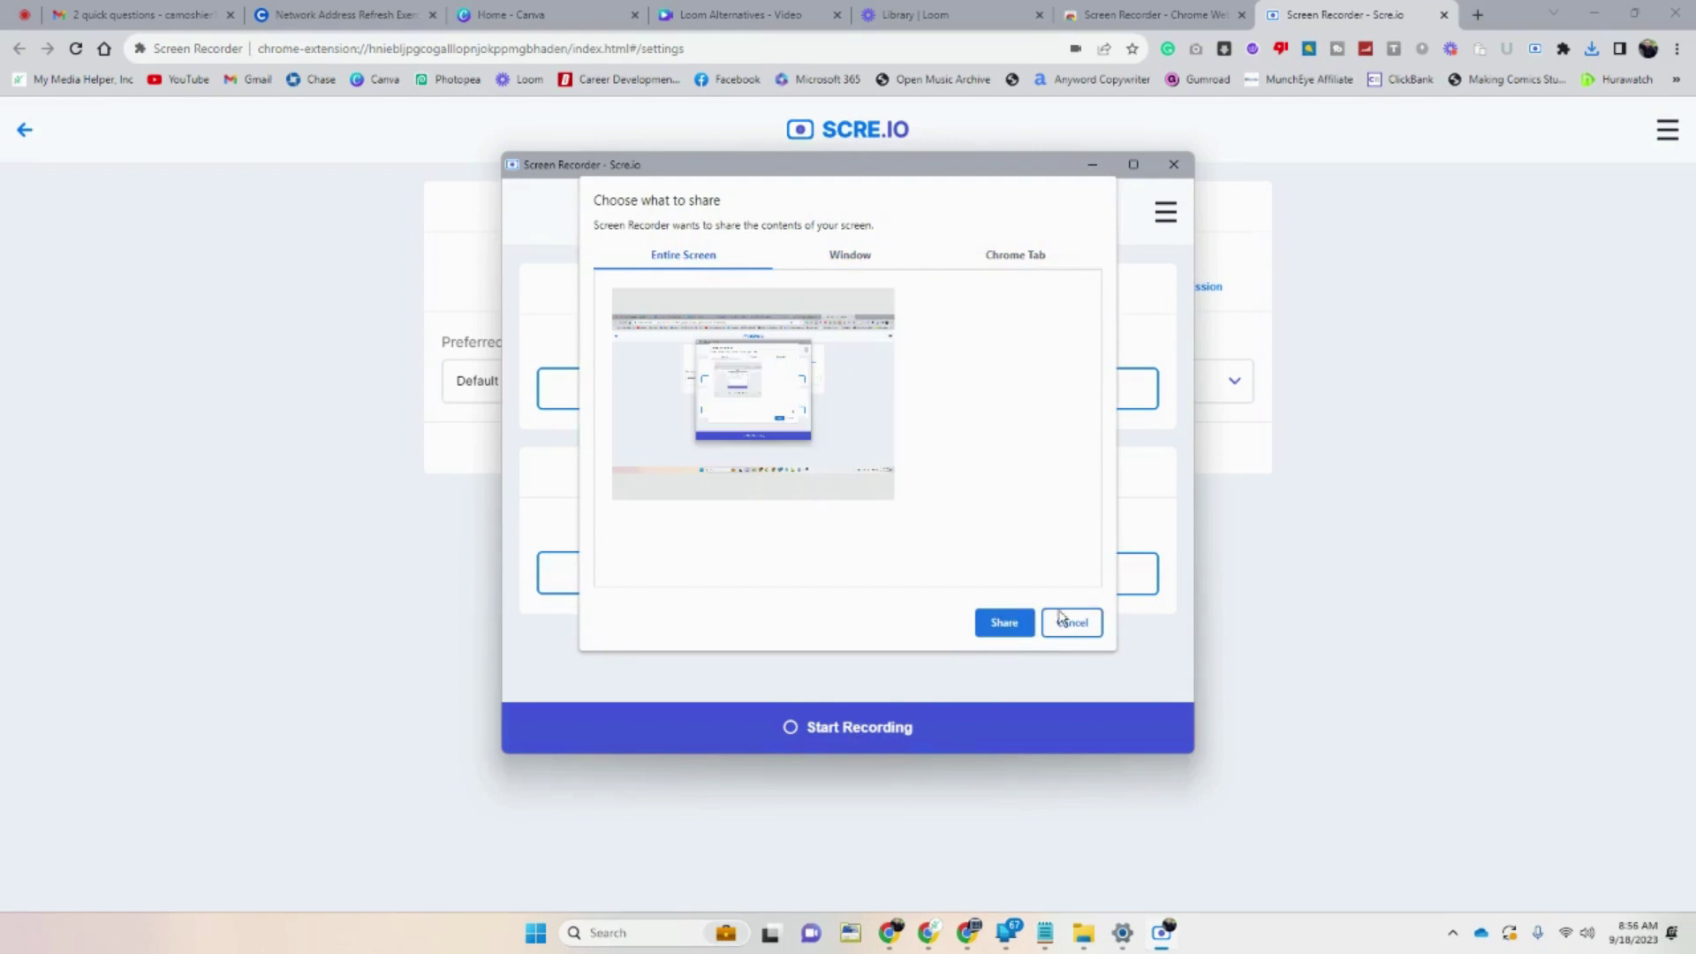
{"action": "left_click", "coordinate": [1007, 624]}
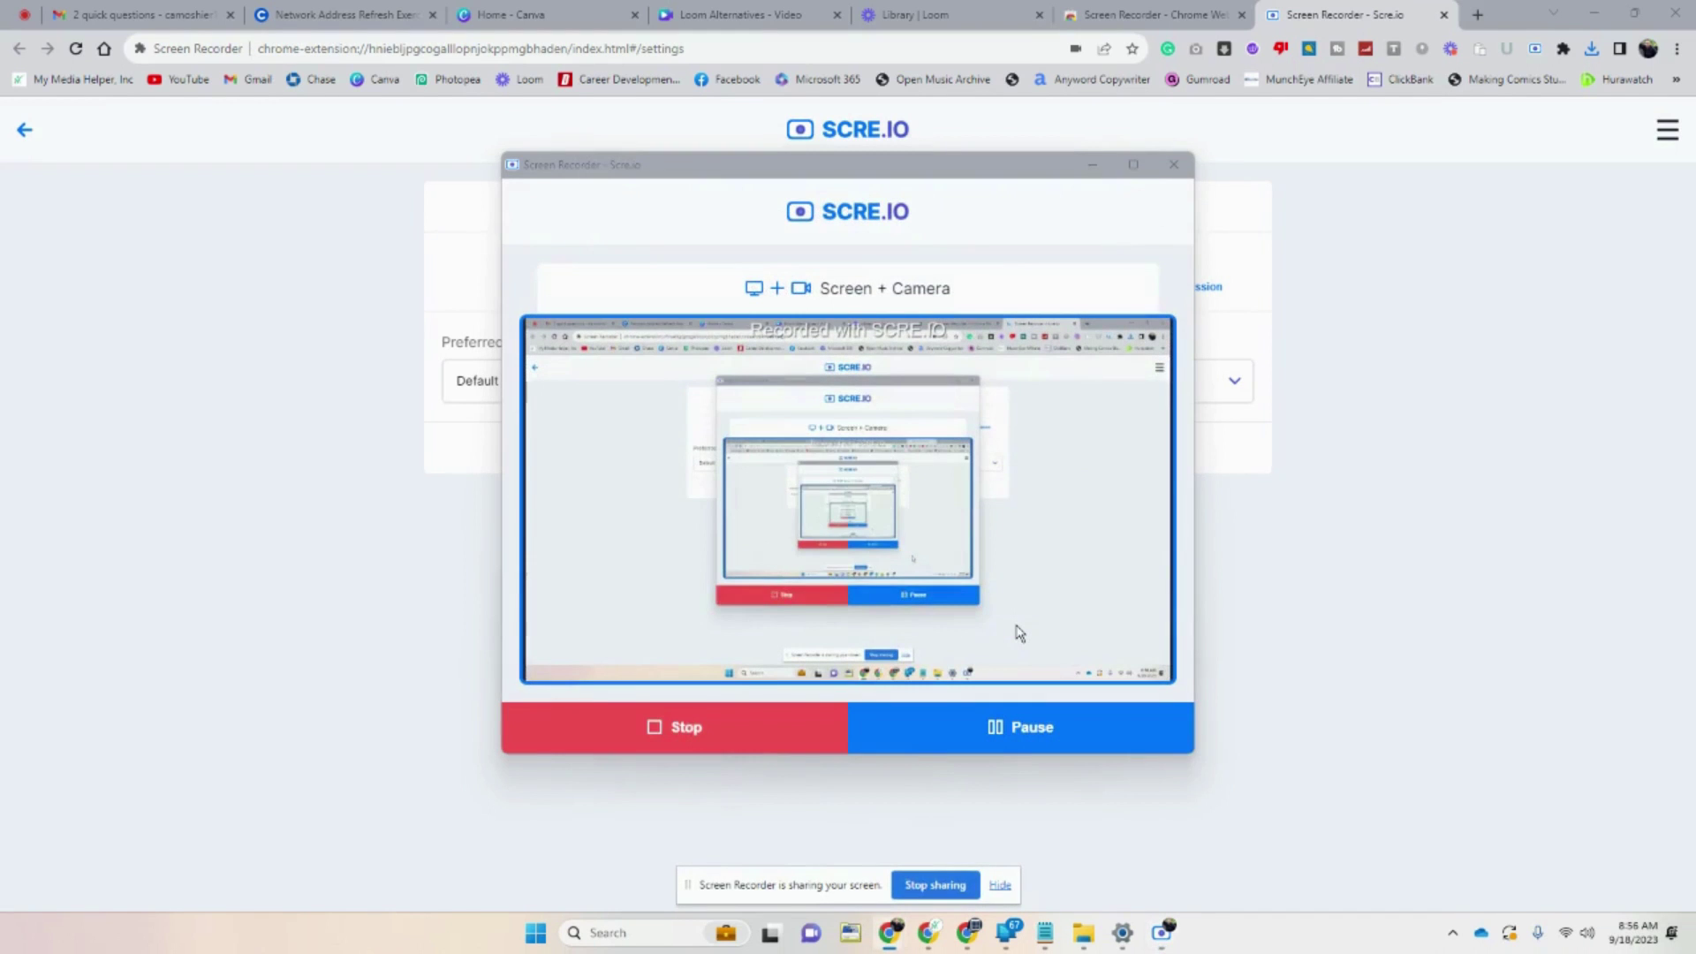
{"action": "left_click", "coordinate": [999, 885]}
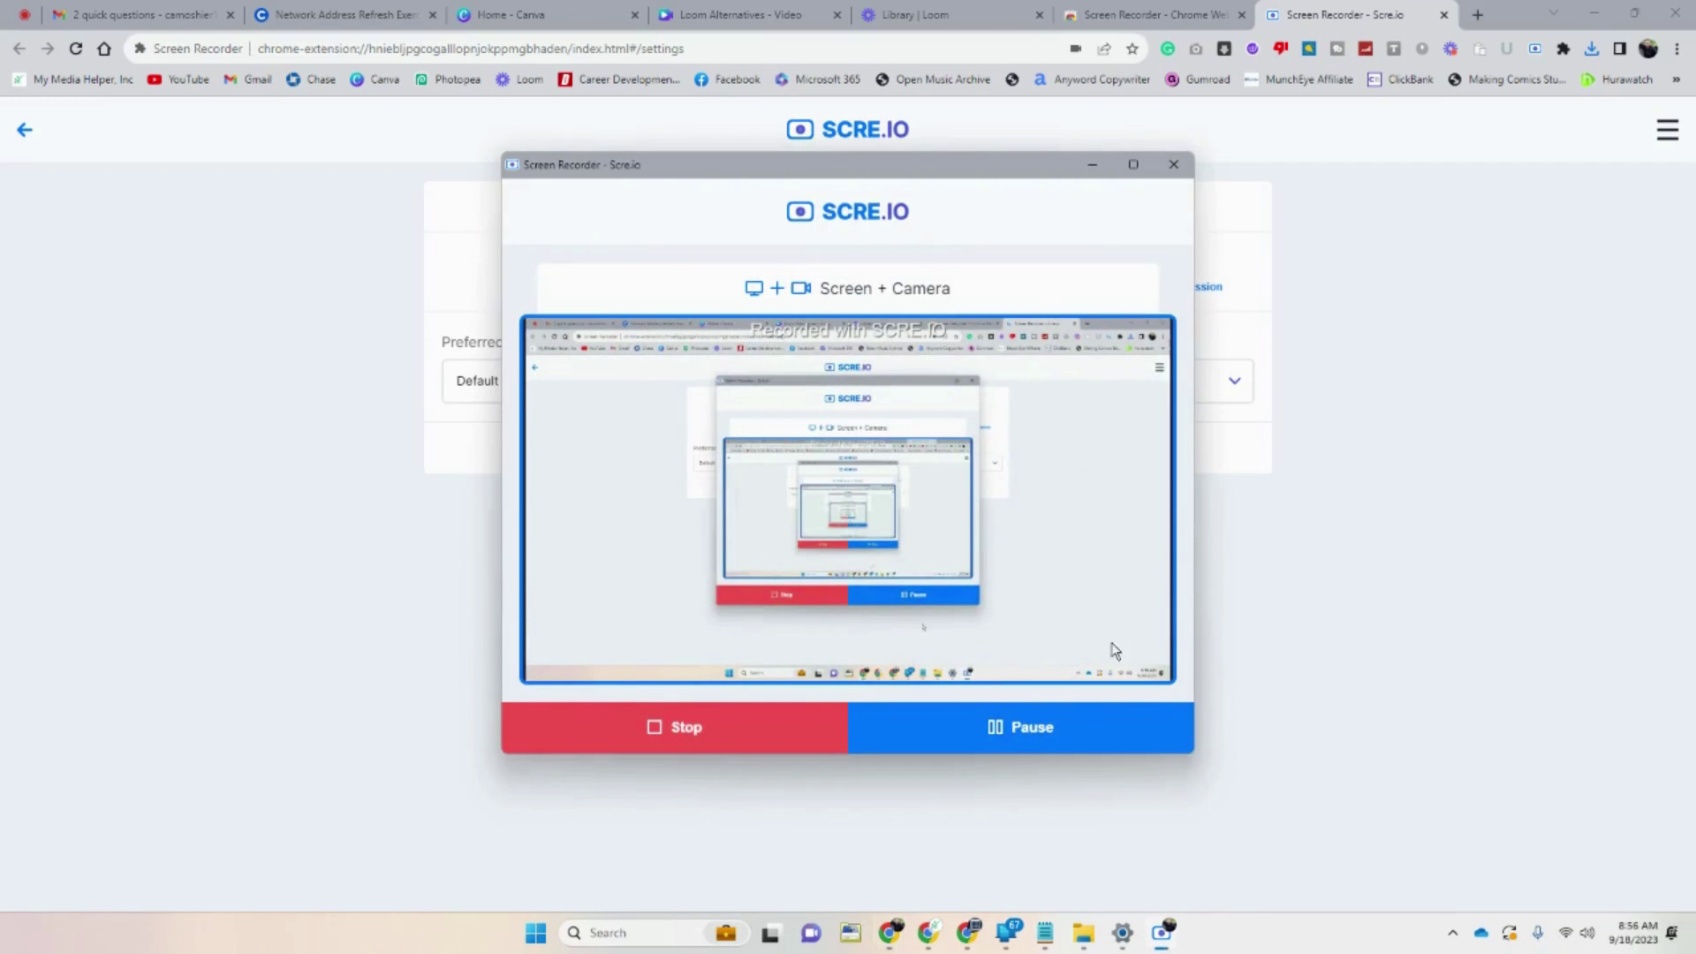
- View the Loom video library during the recording and return to the Scre.io recorder window
{"action": "left_click", "coordinate": [935, 16]}
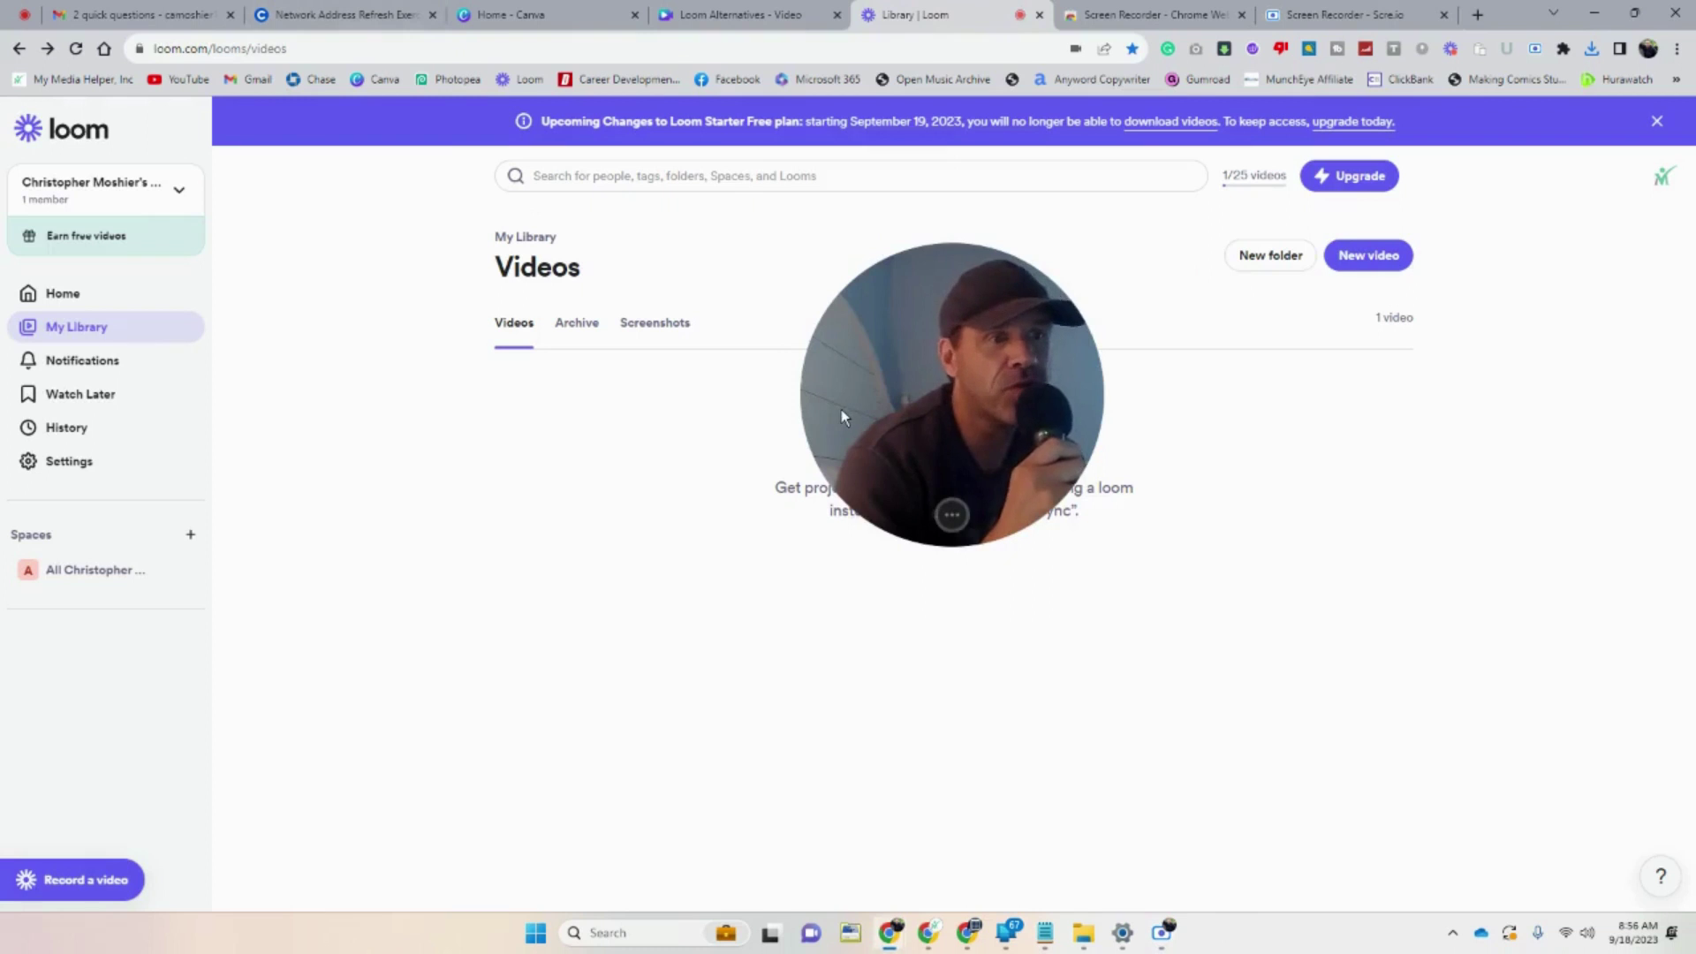
{"action": "left_click", "coordinate": [1328, 16]}
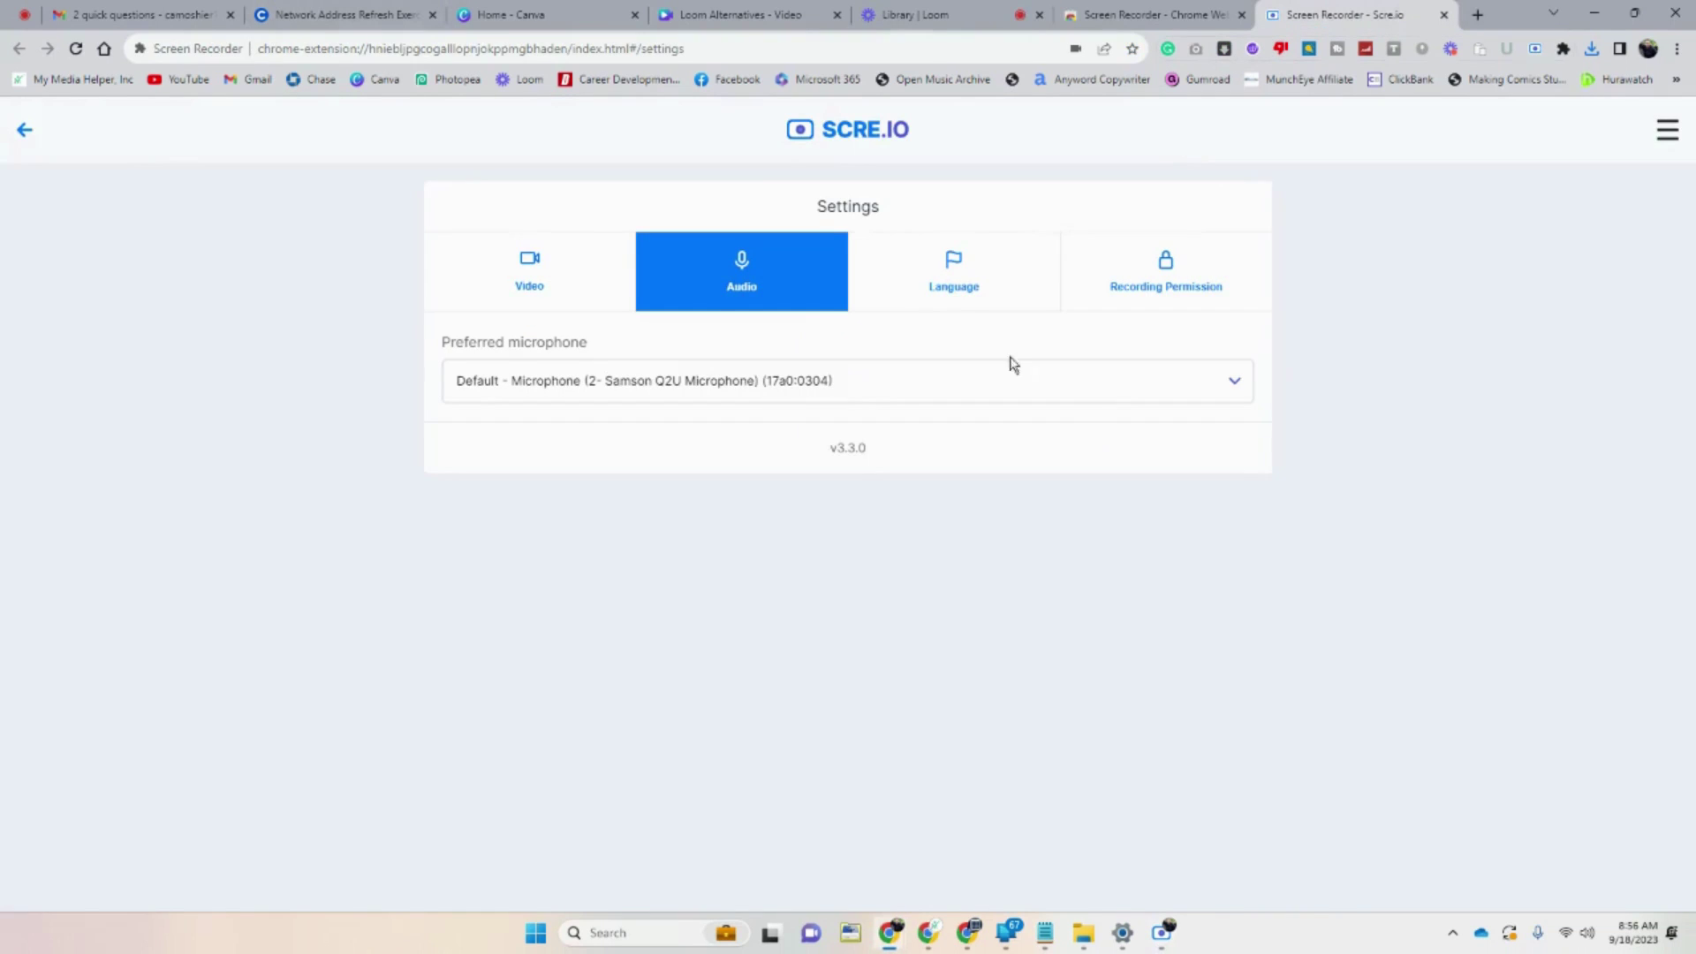
{"action": "left_click", "coordinate": [1165, 934]}
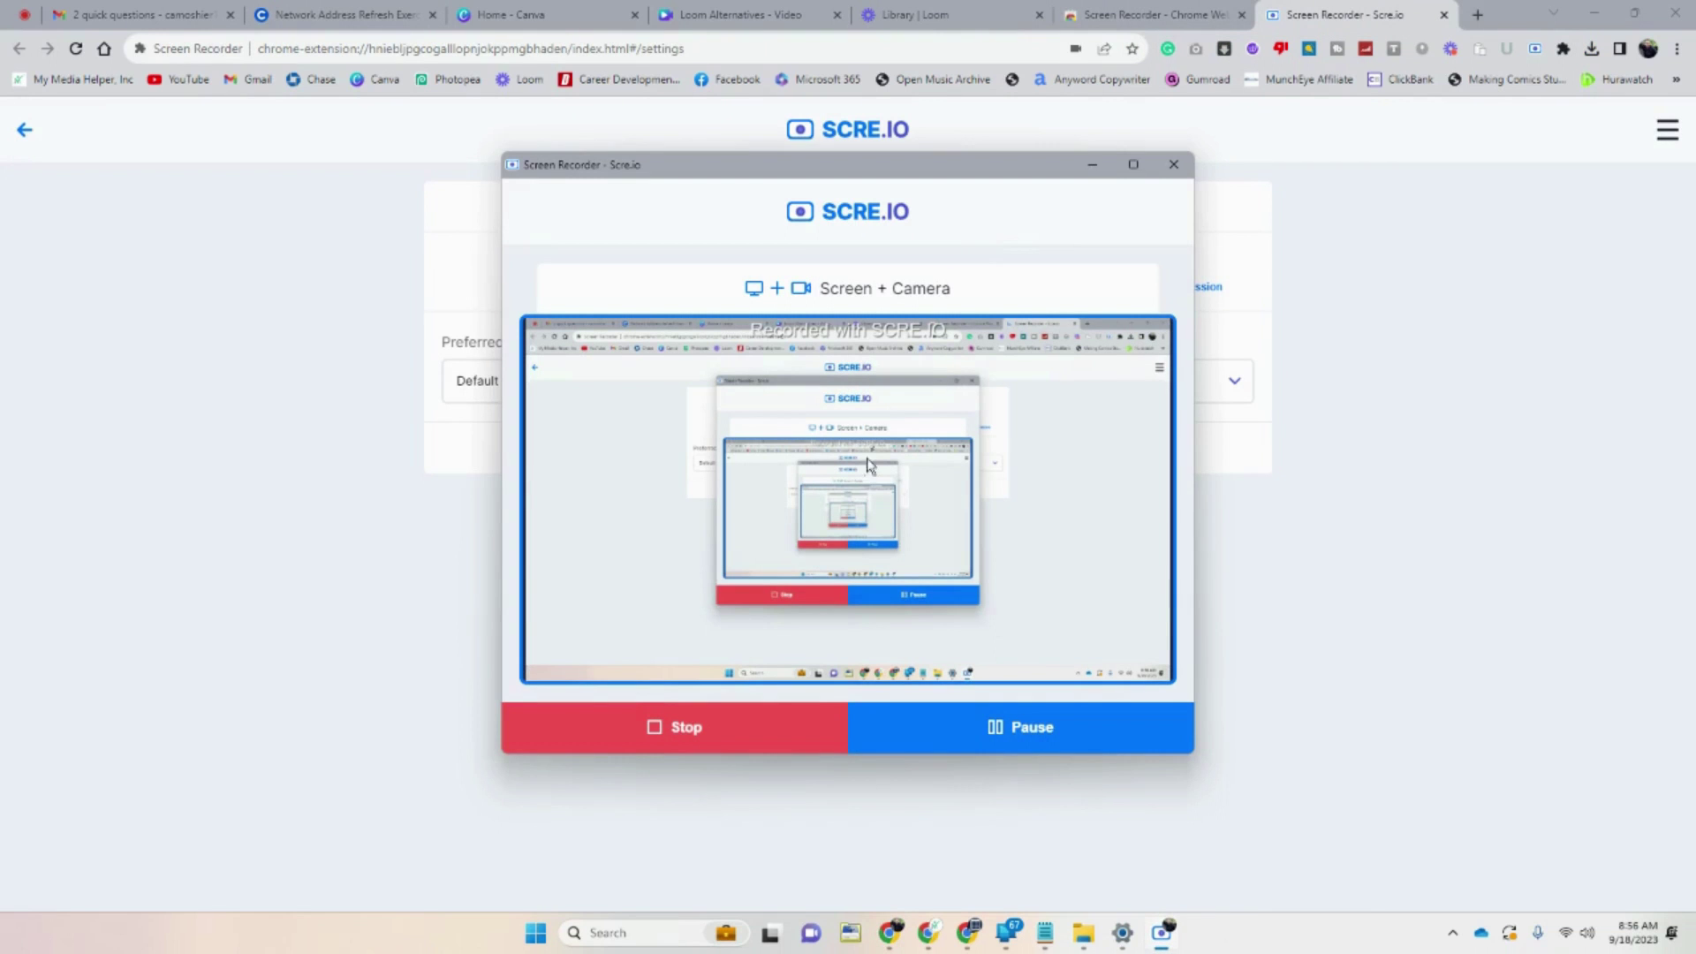
- Play the existing screen-capture video from the Downloads folder to examine its webcam overlay and watermark
{"action": "left_click", "coordinate": [1083, 933]}
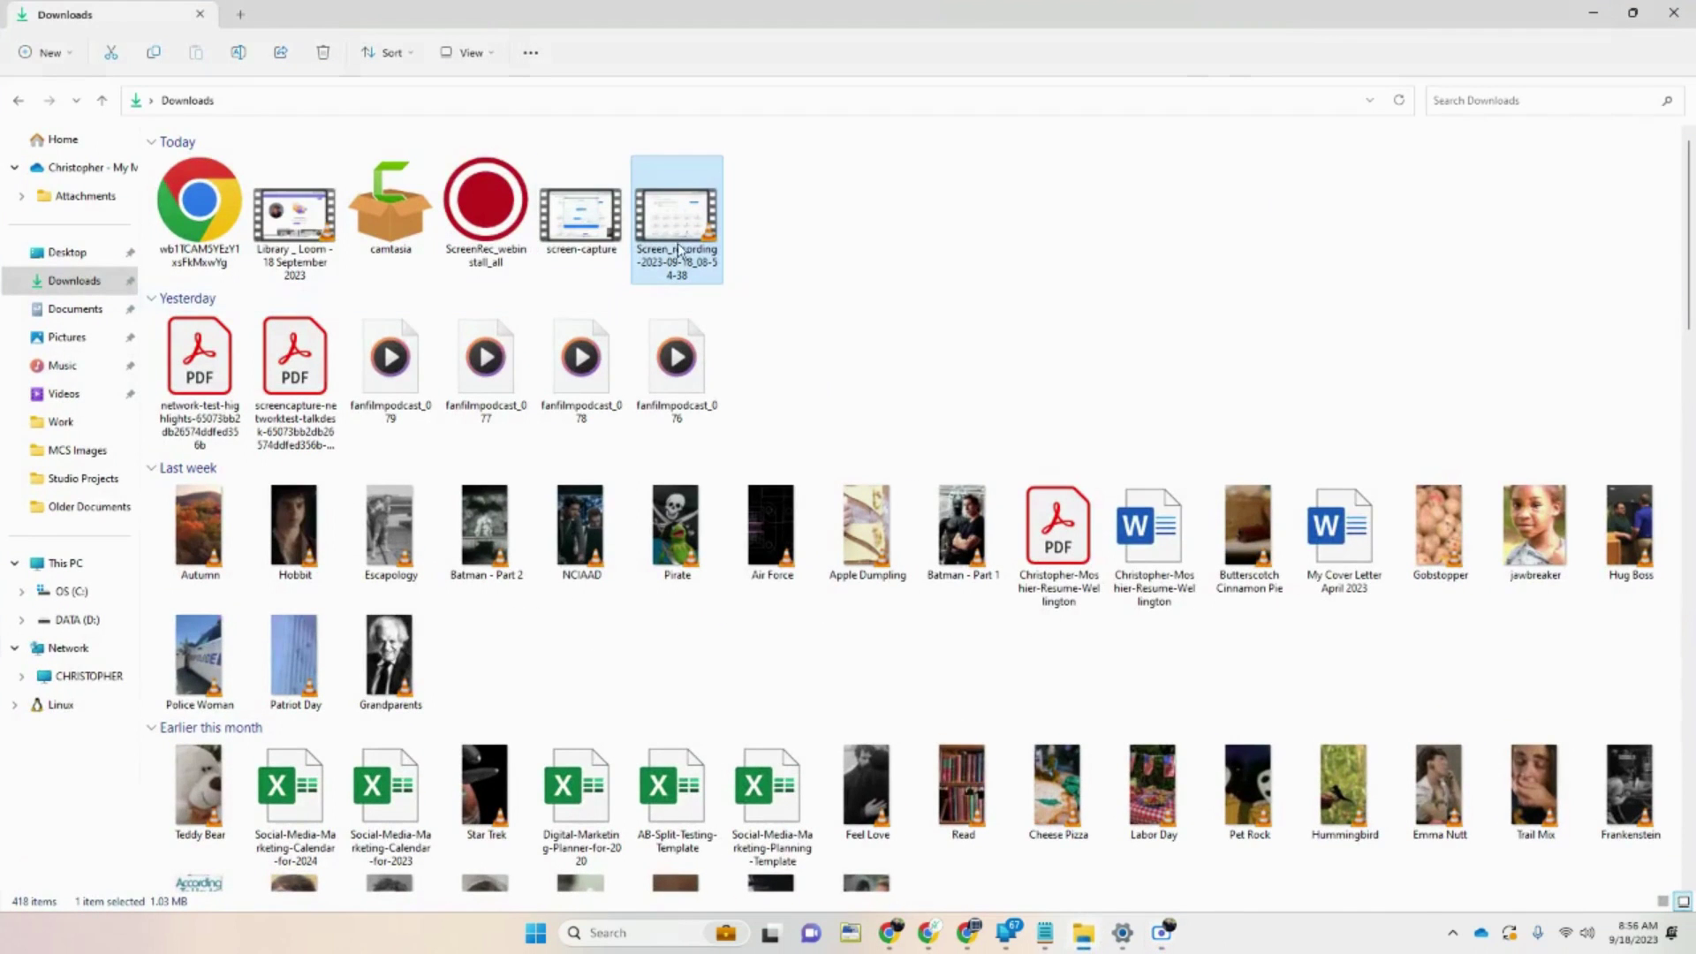
{"action": "double_click", "coordinate": [583, 221]}
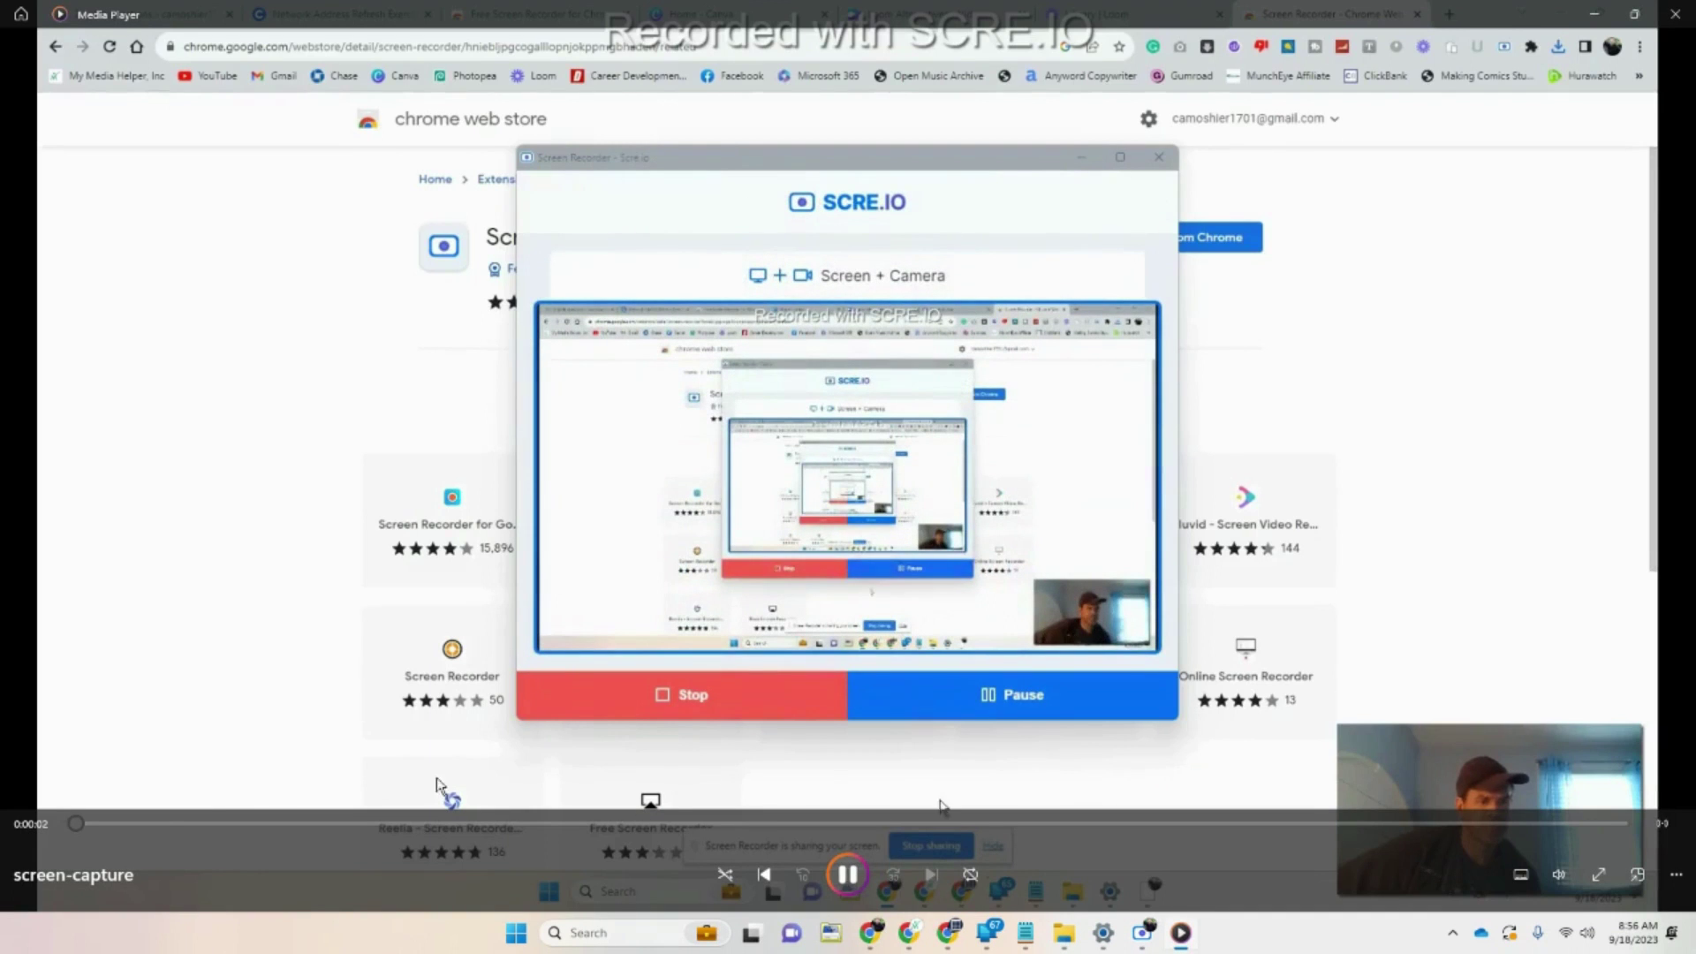
{"action": "mouse_move", "coordinate": [1305, 853]}
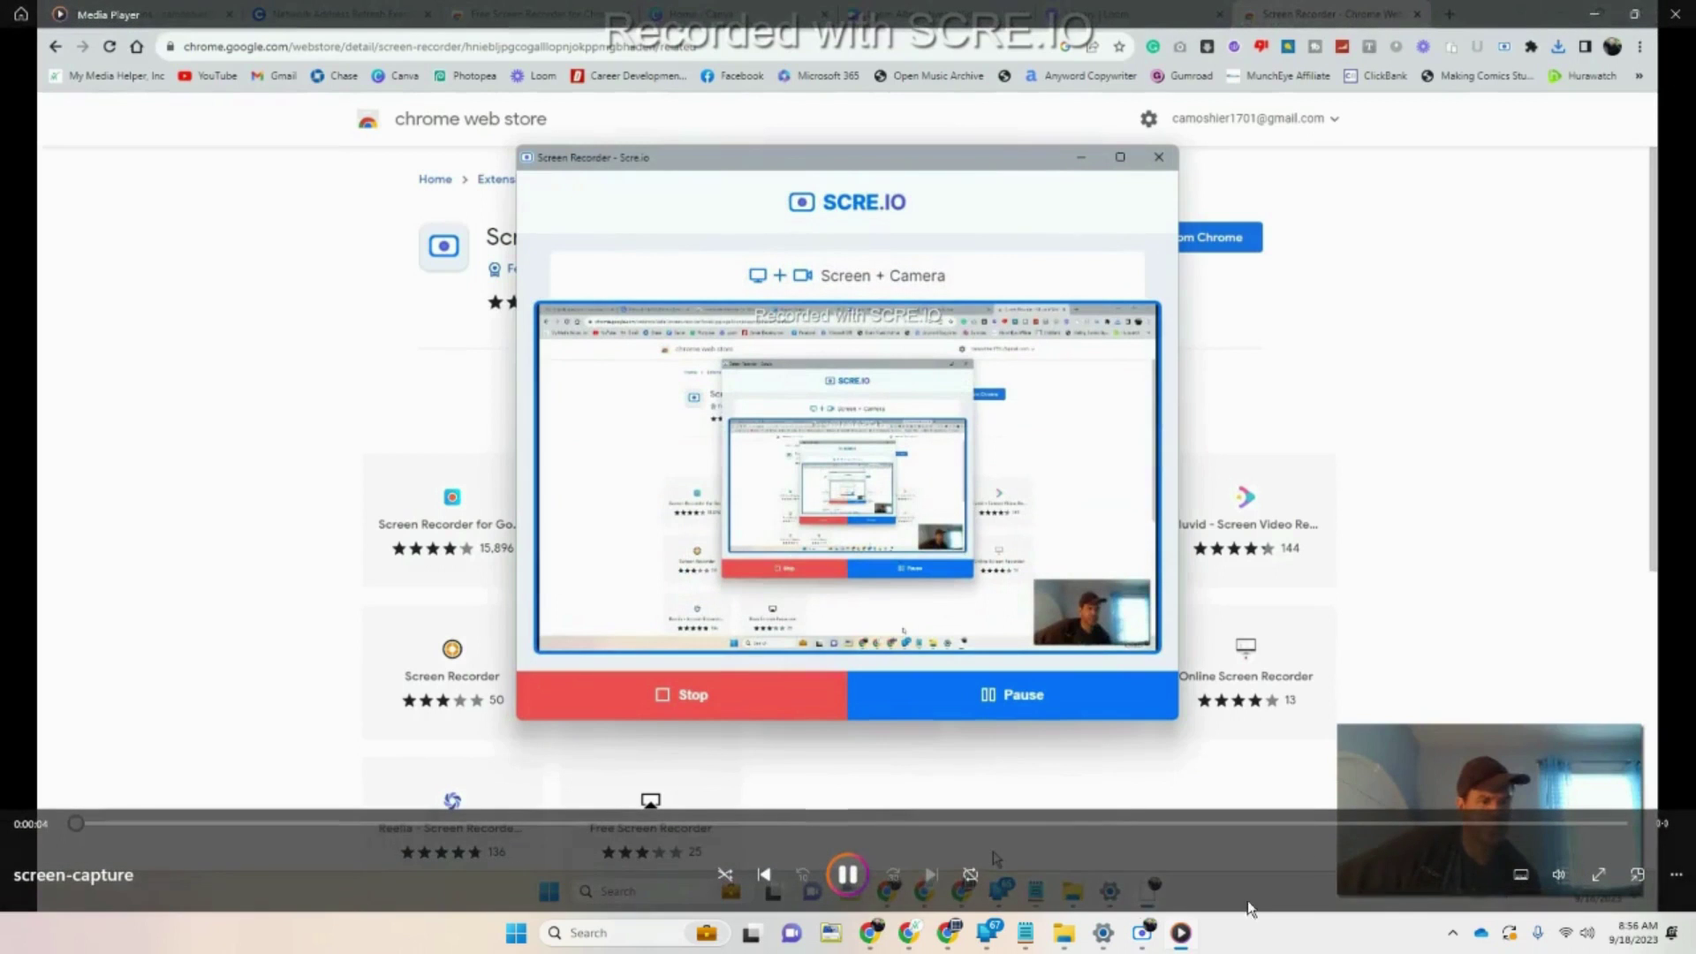
- Pause the screen-capture playback and return to the browser
{"action": "mouse_move", "coordinate": [897, 939]}
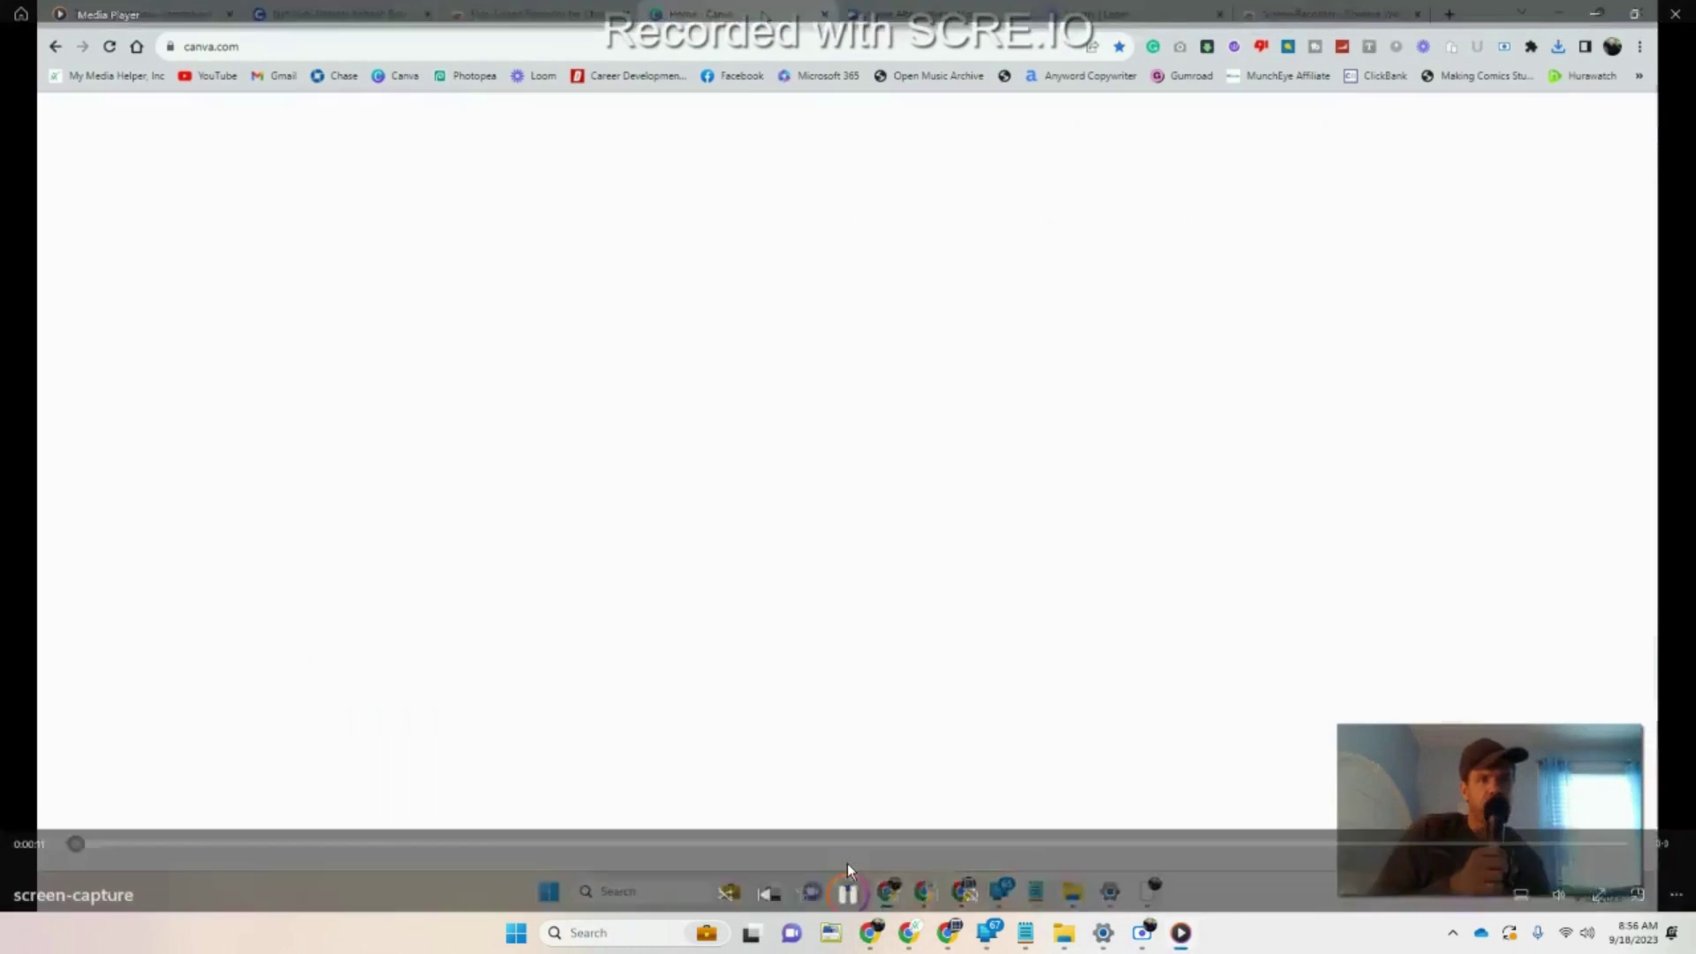
{"action": "left_click", "coordinate": [846, 875]}
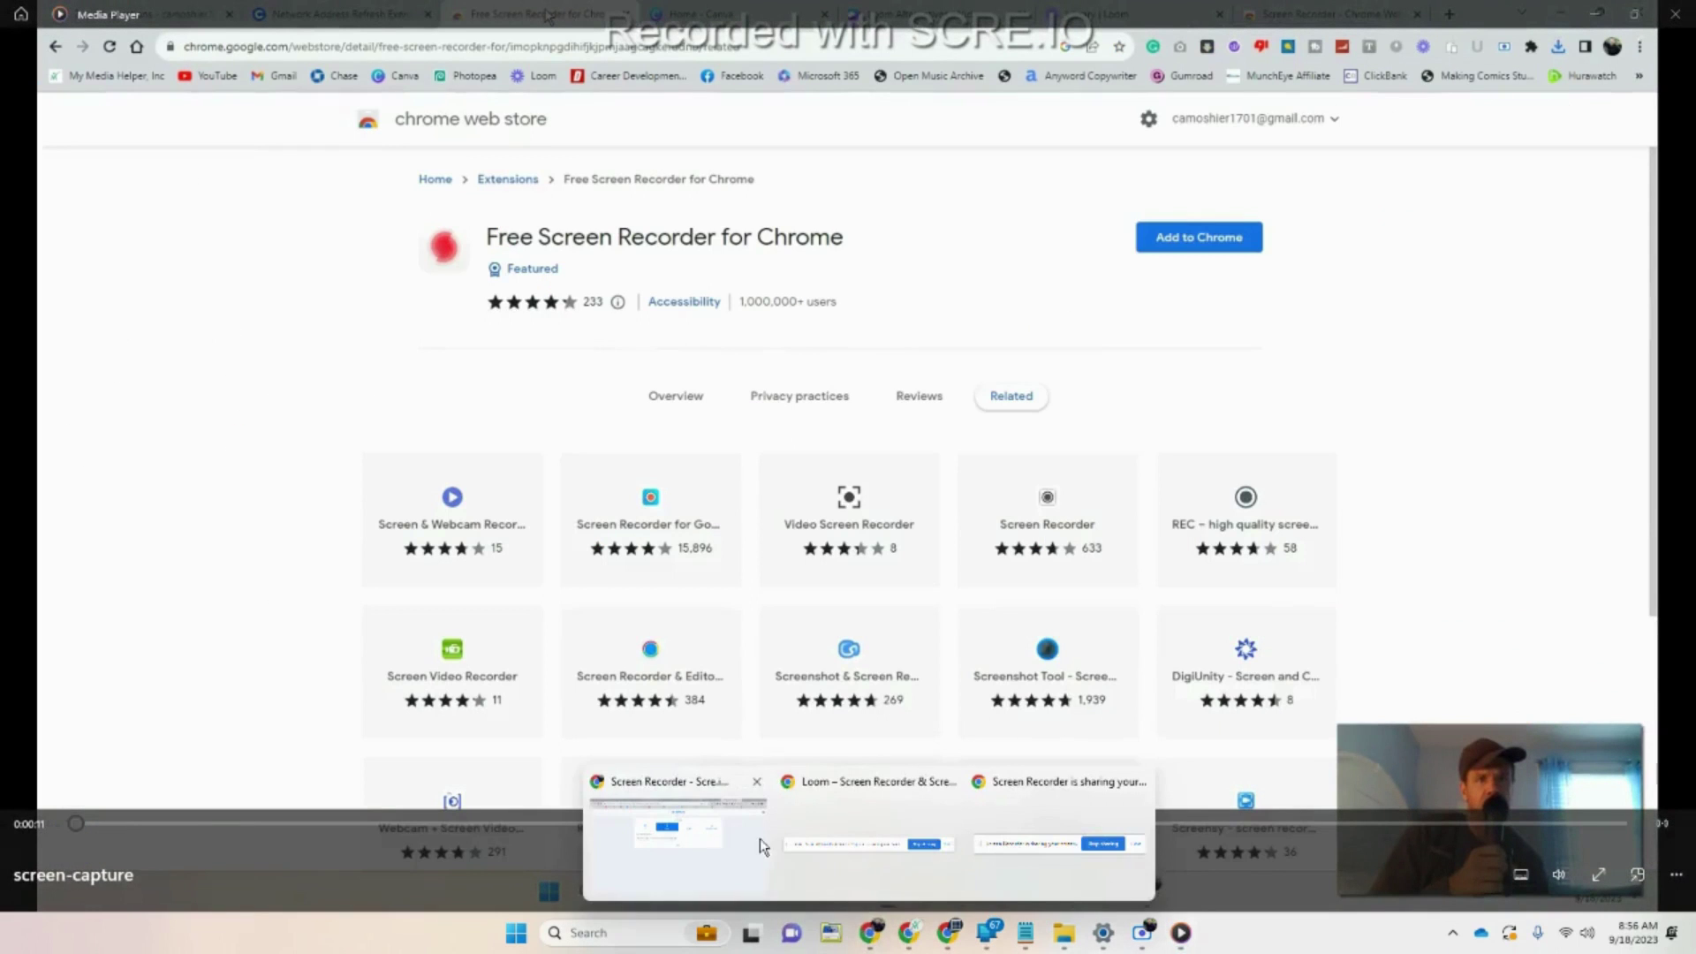
{"action": "key", "text": "alt+F4"}
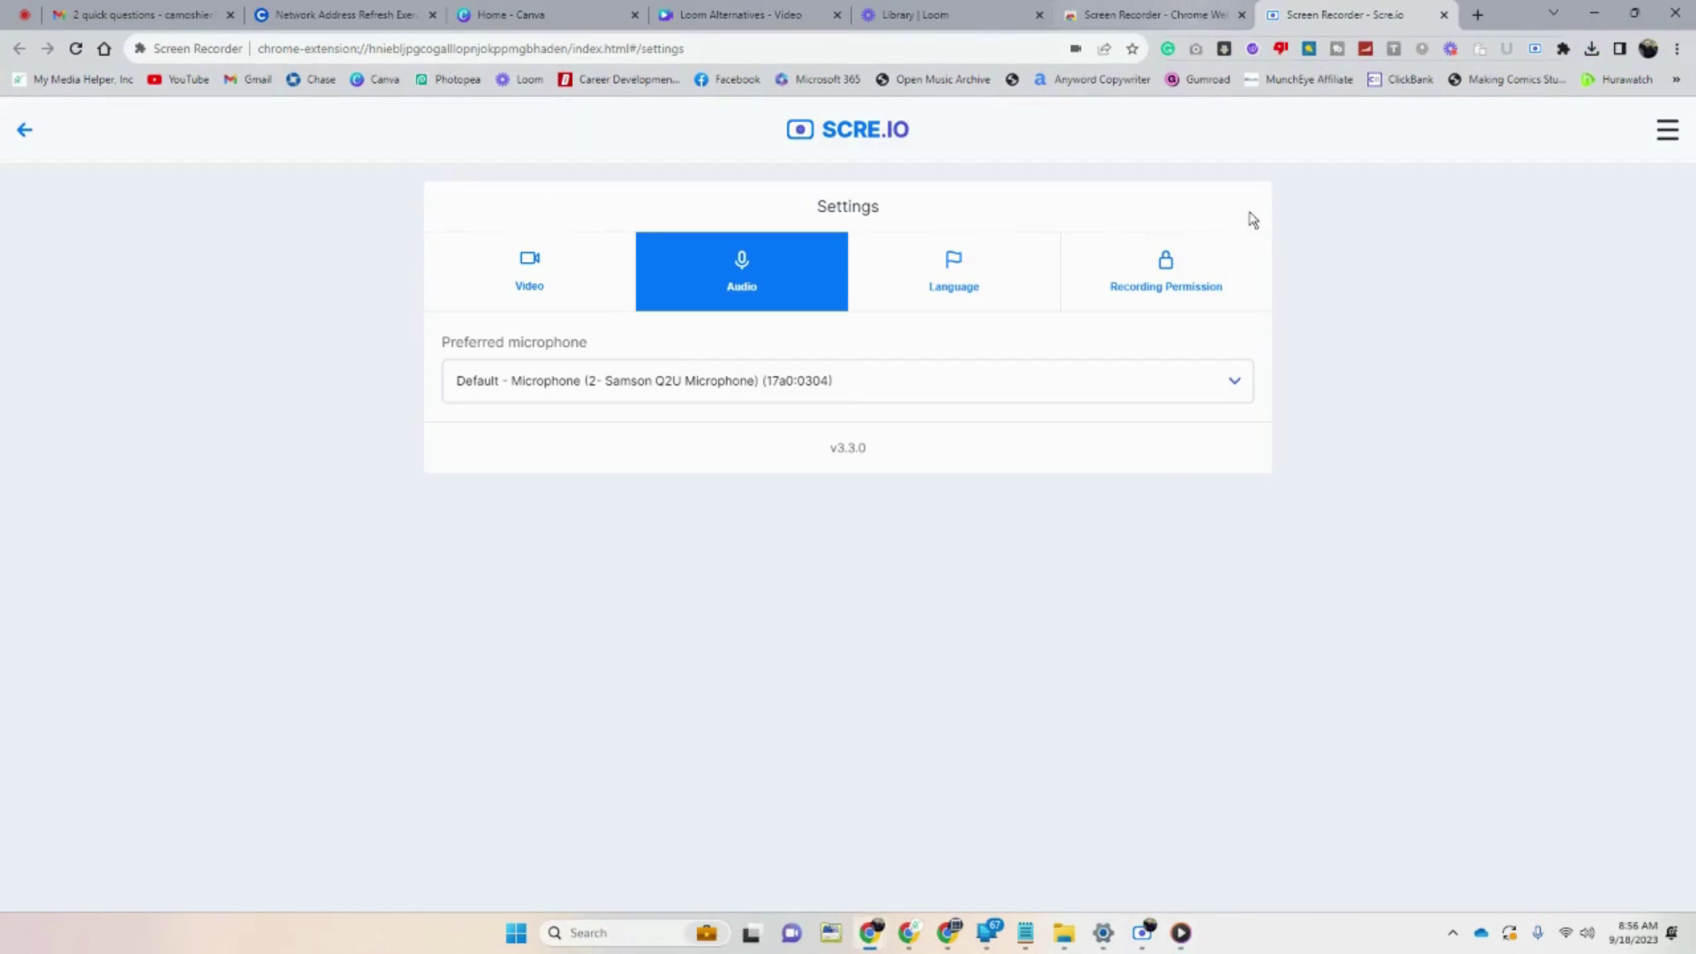
- View the Loom library and the Loom Alternatives design in Canva, return to Media Player and resume the screen-capture video
{"action": "left_click", "coordinate": [1126, 14]}
{"action": "left_click", "coordinate": [973, 12]}
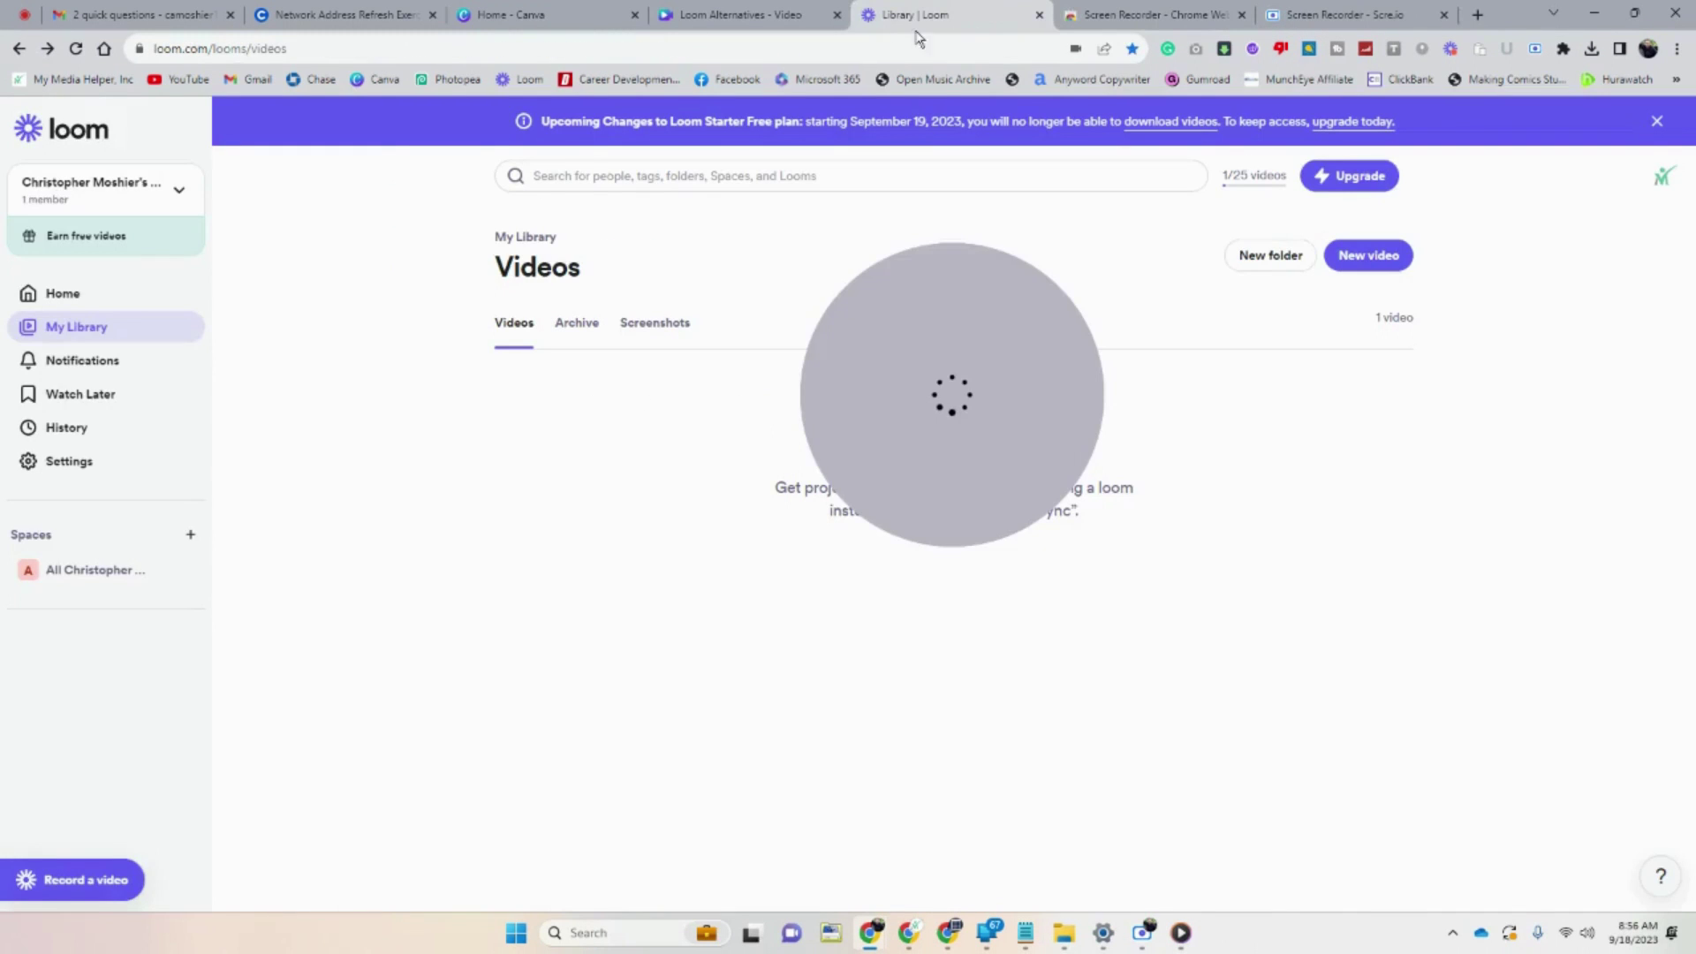
{"action": "left_click", "coordinate": [755, 16]}
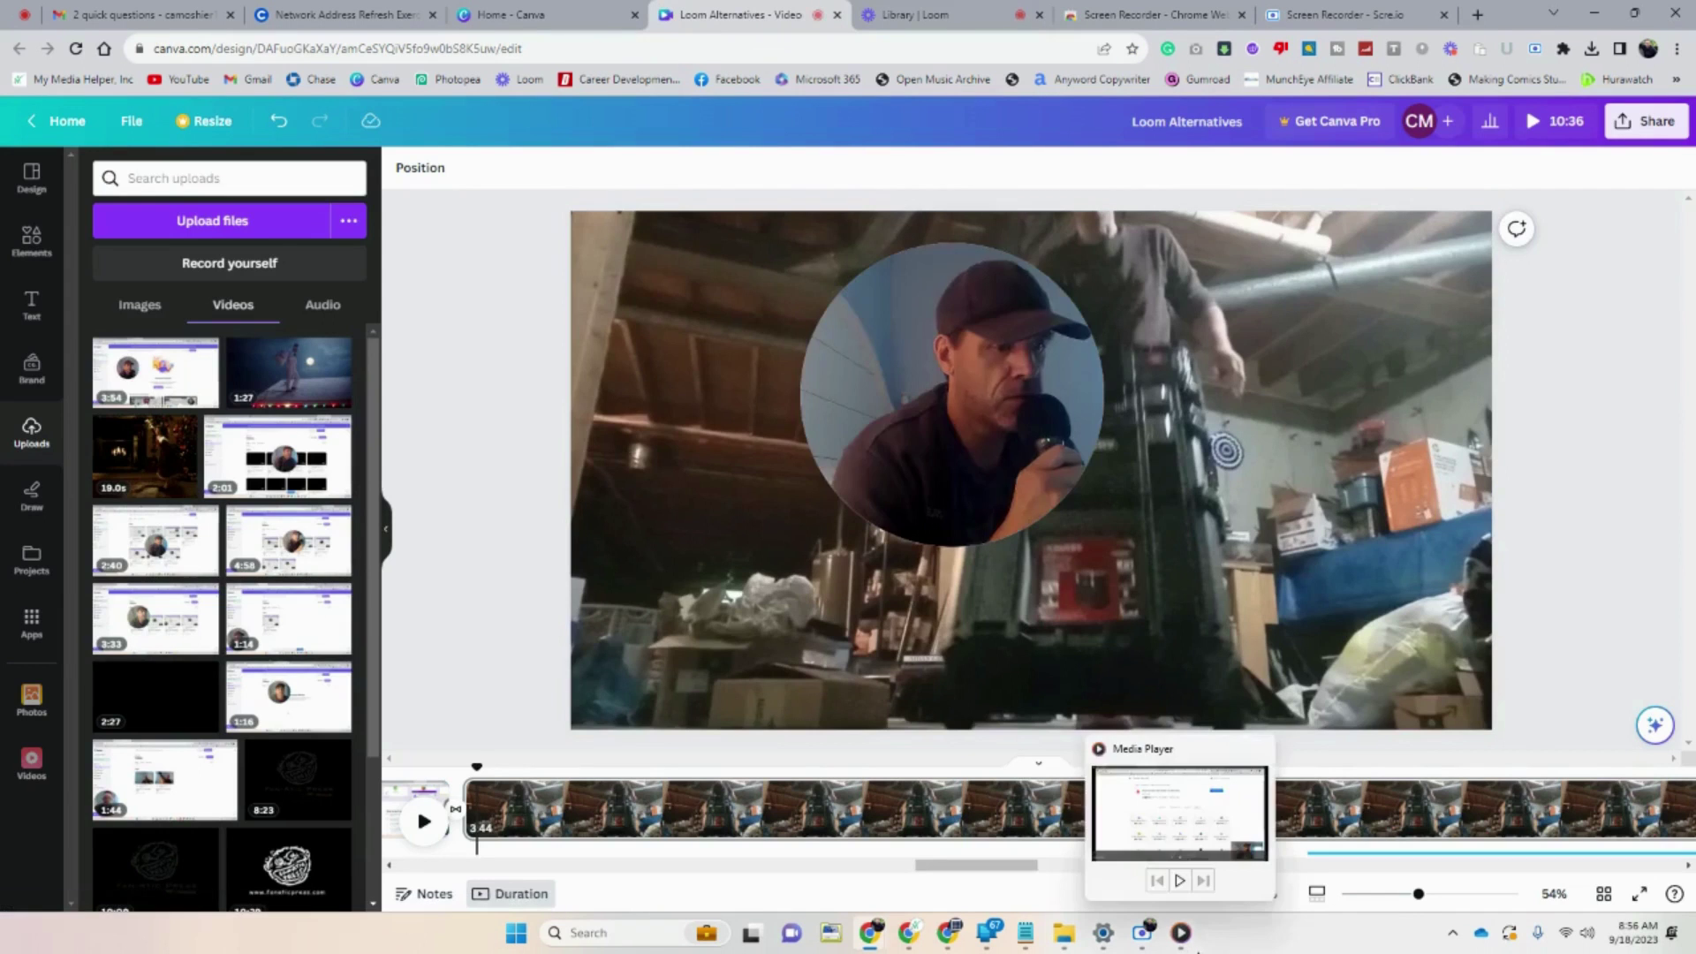
{"action": "left_click", "coordinate": [1181, 932]}
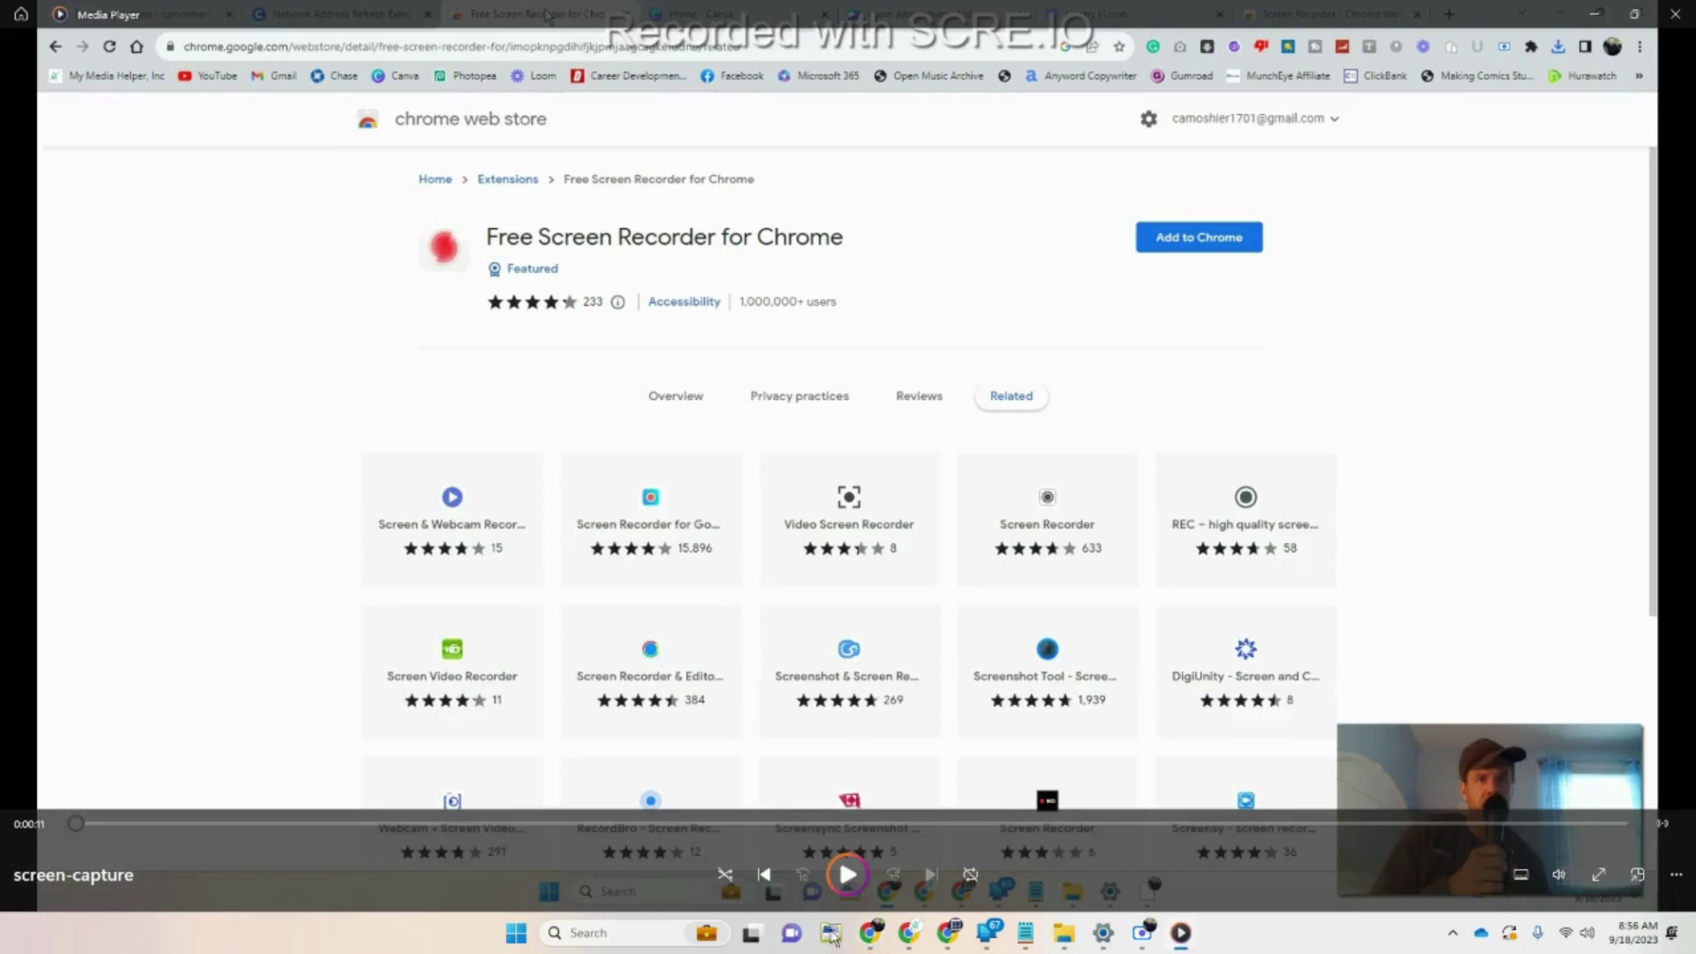
{"action": "left_click", "coordinate": [847, 874]}
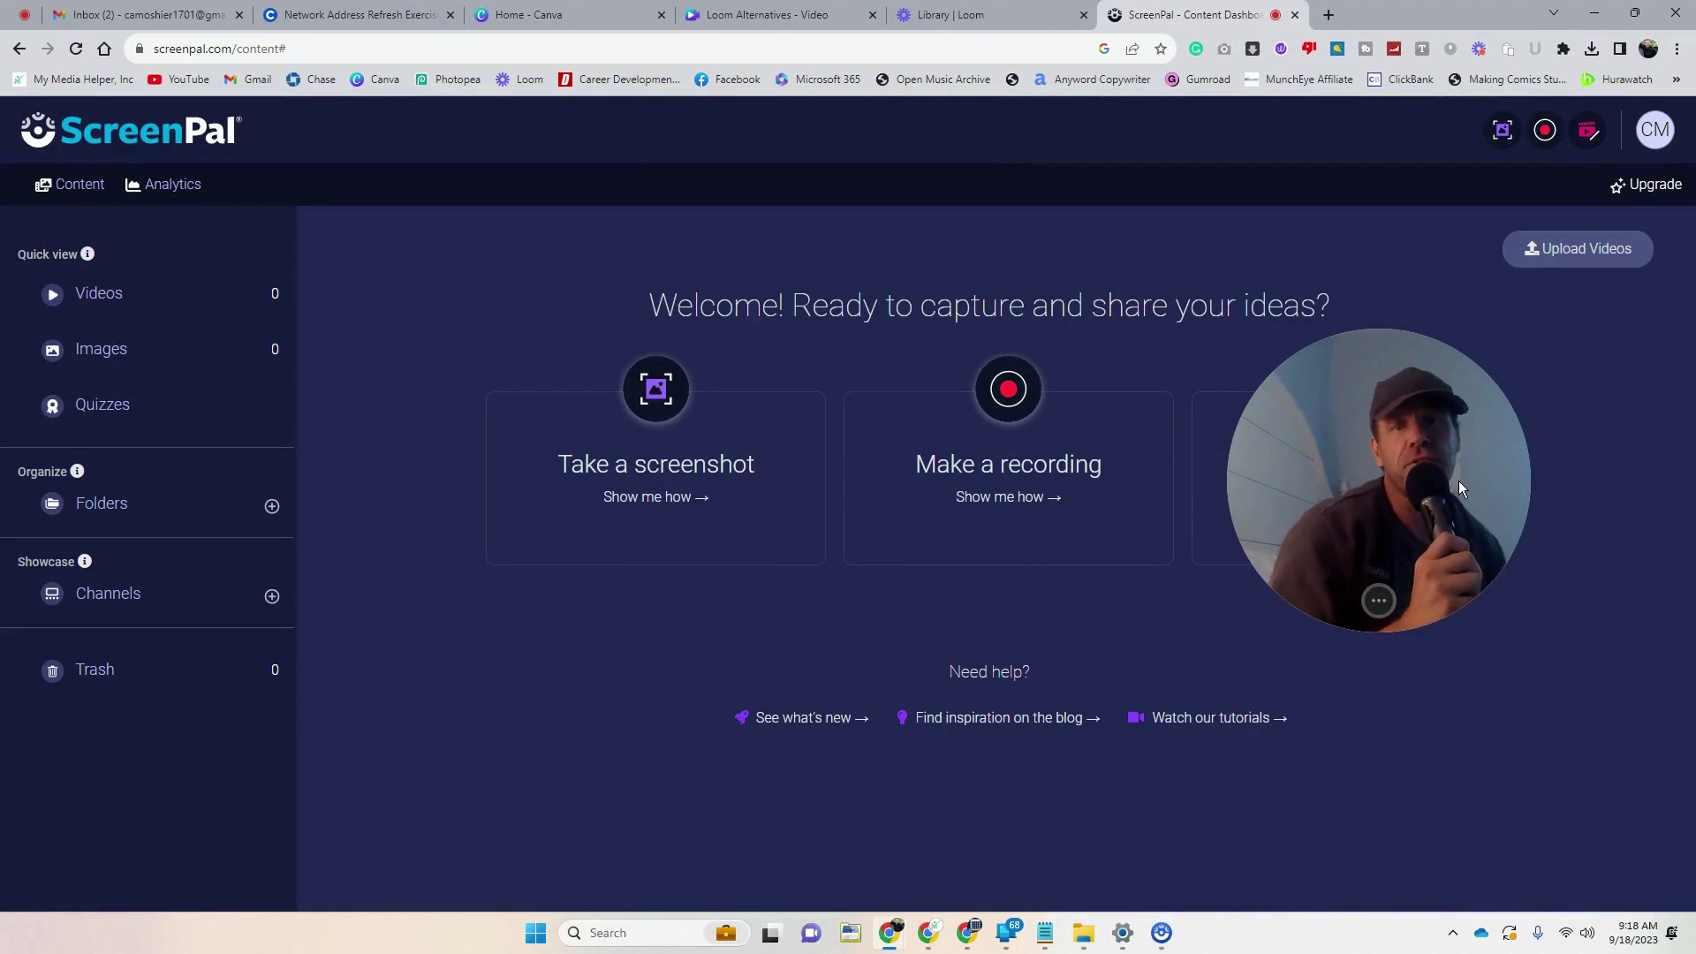
- Close the finished Publish to Video File dialog for Recording #2.mp4 in ScreenPal and return to the online content dashboard
{"action": "left_click", "coordinate": [1163, 935]}
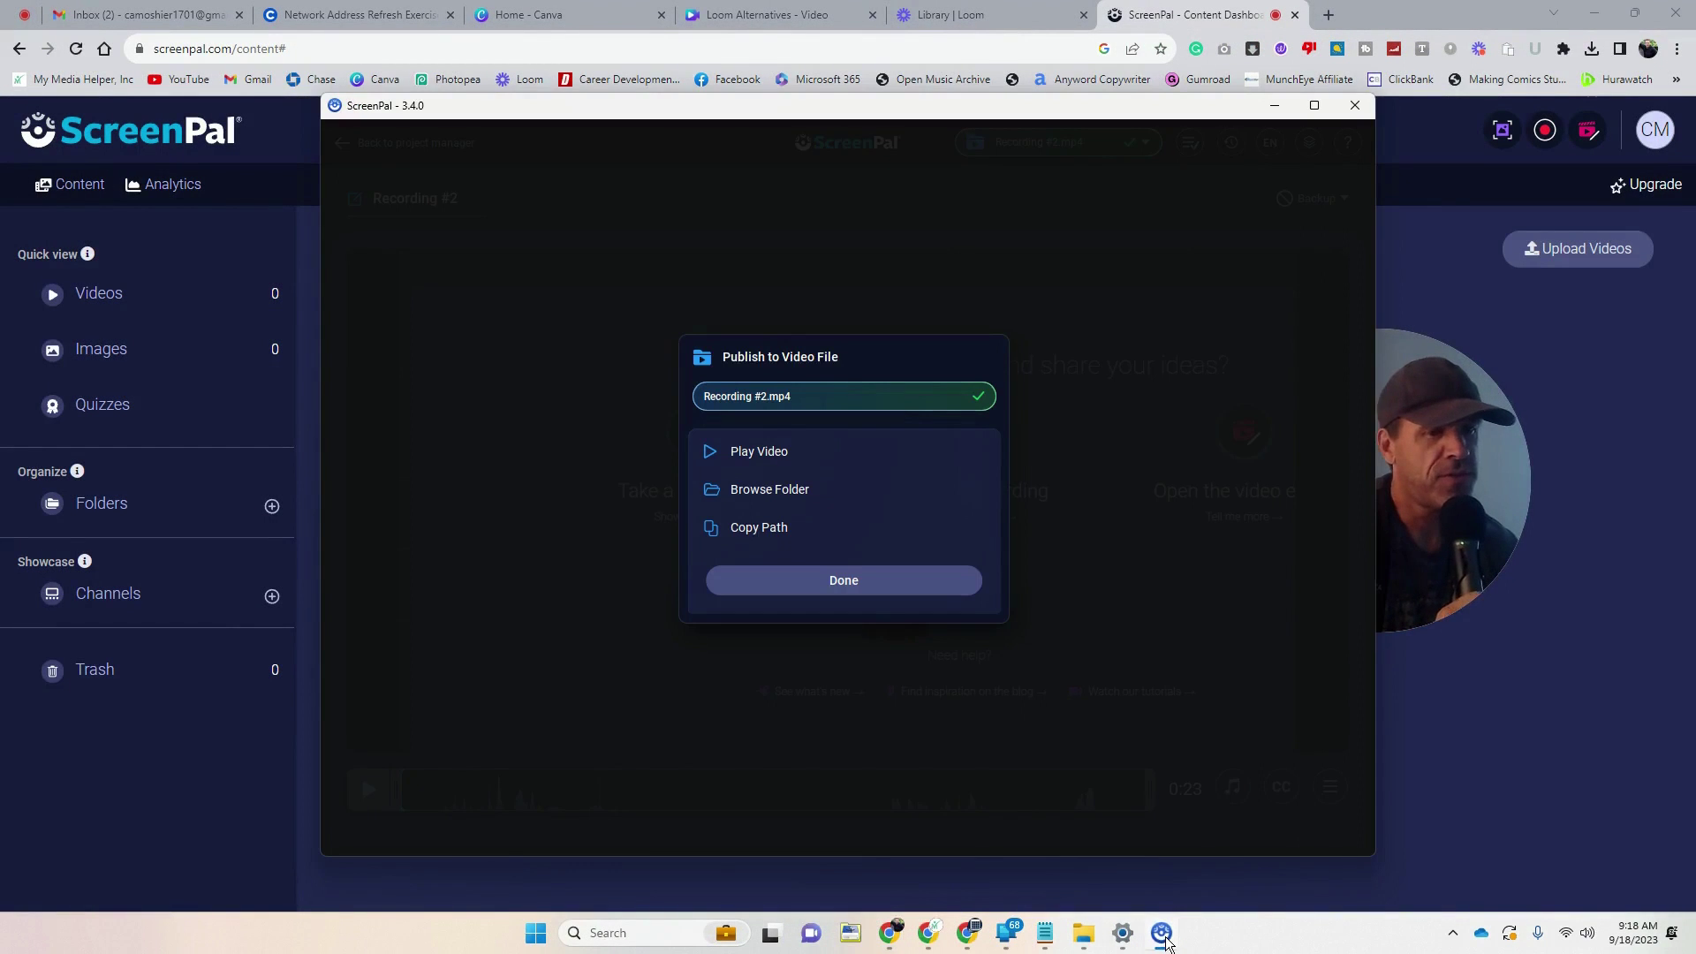
{"action": "left_click", "coordinate": [852, 585]}
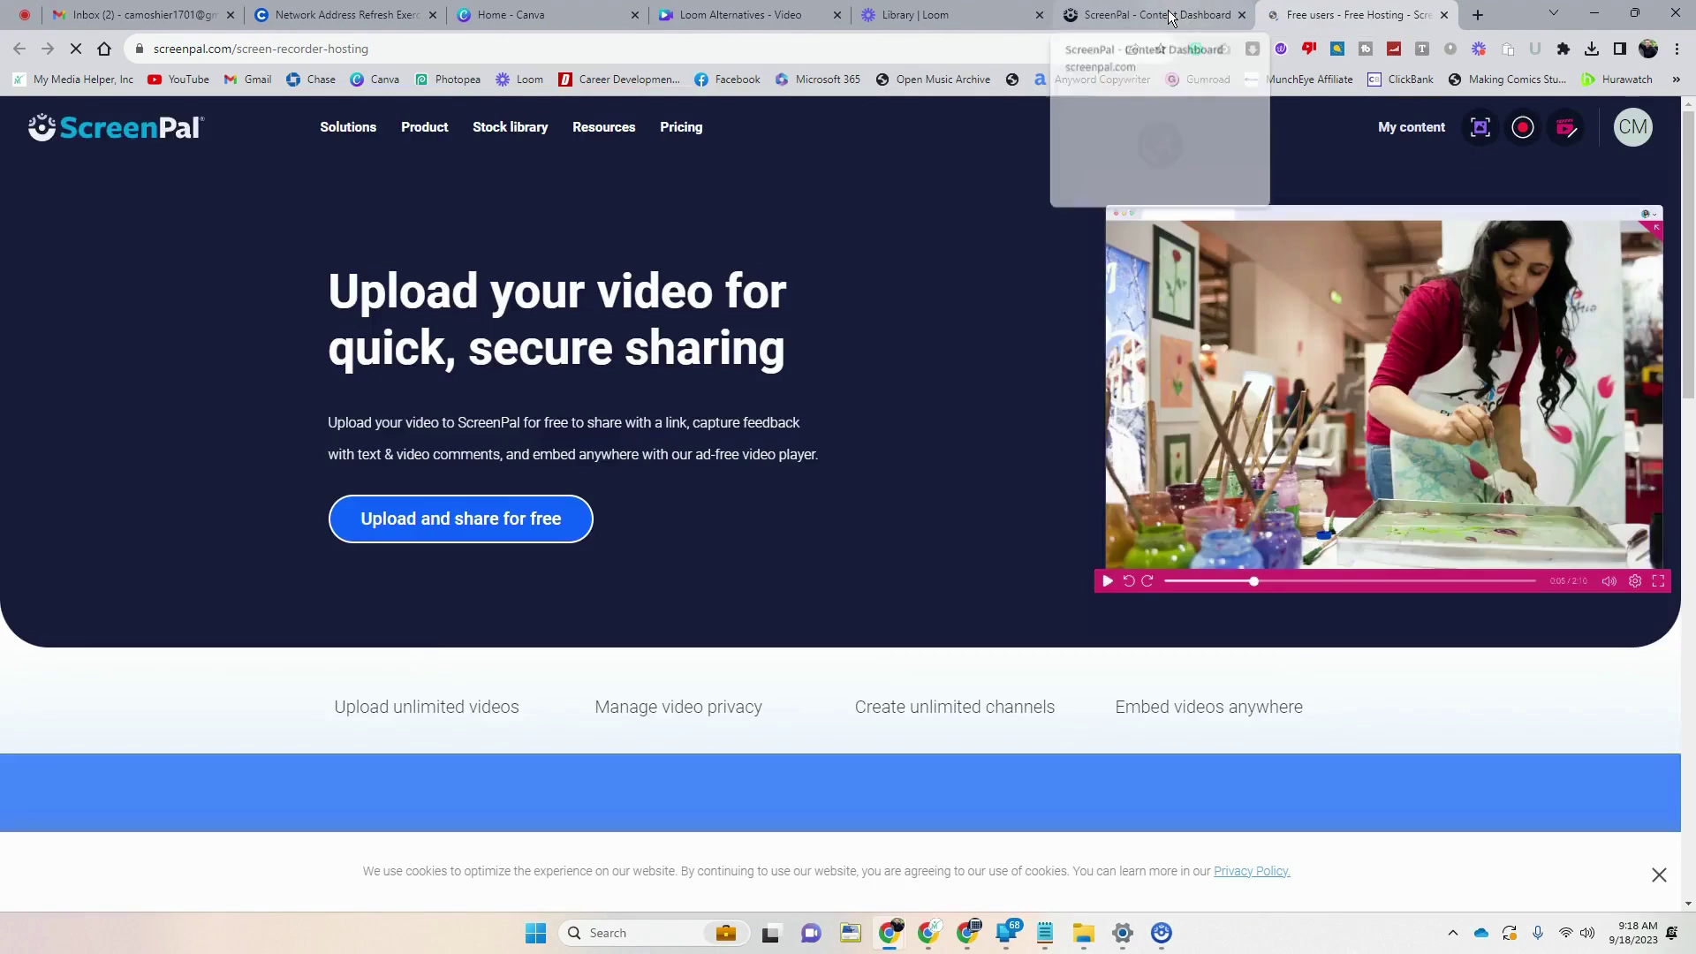
{"action": "left_click", "coordinate": [1164, 15]}
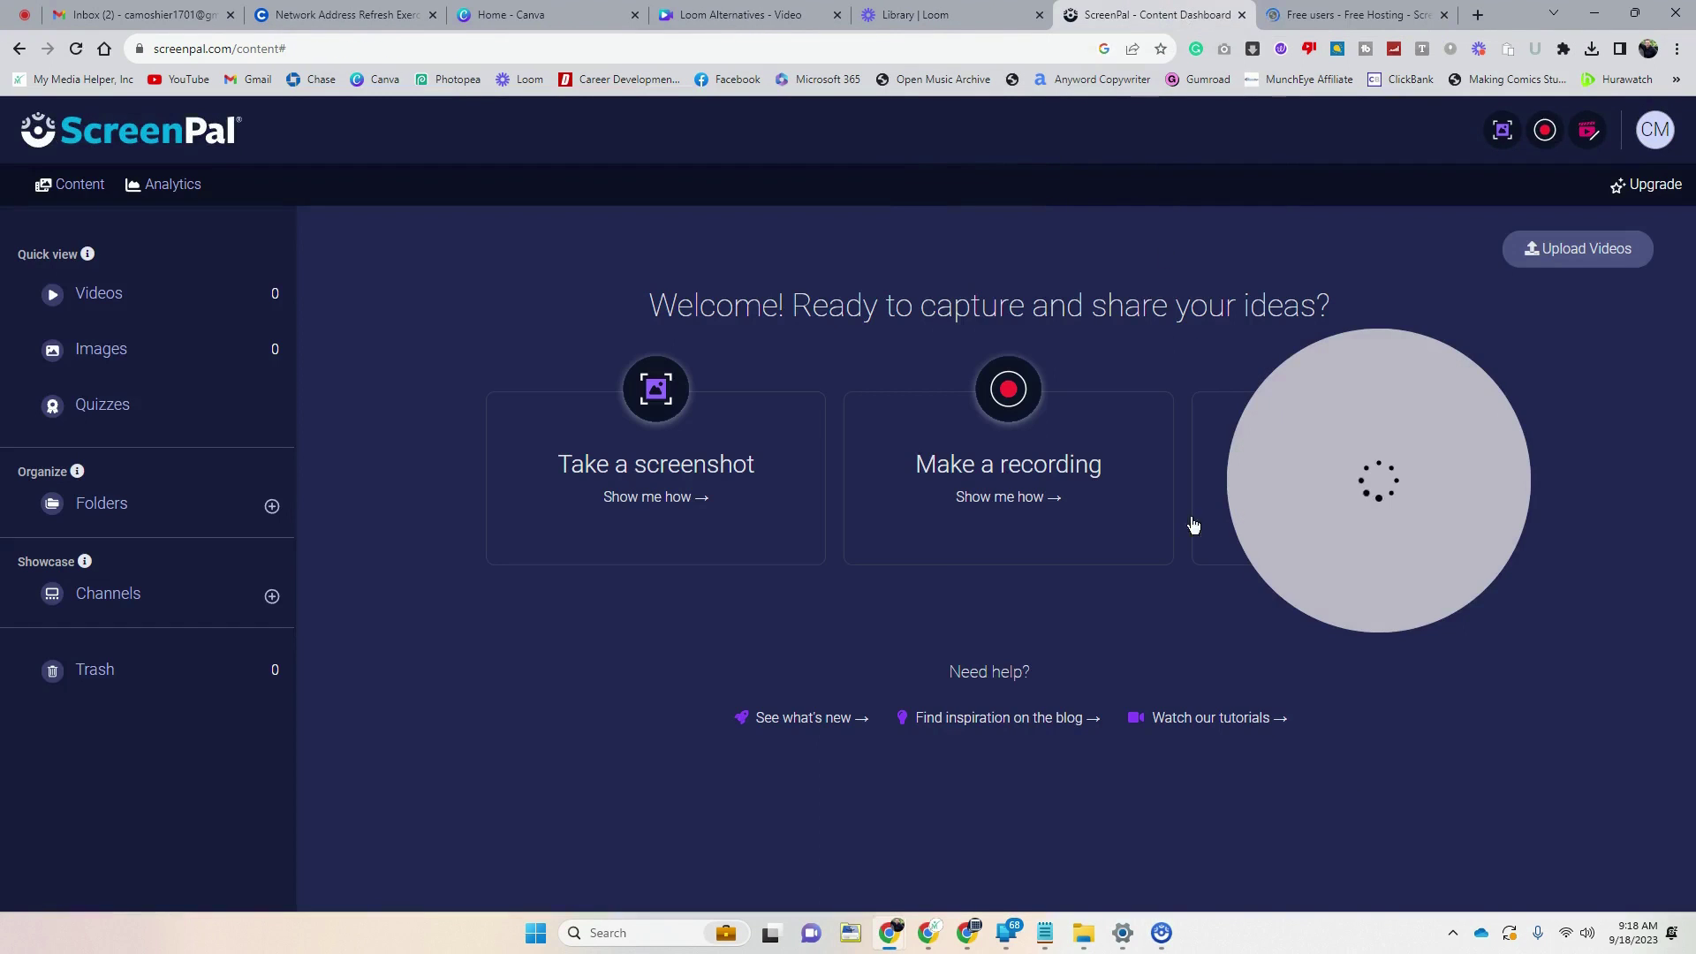
- Play Recording #2 from the Work folder, skip ahead through it, close the player and return to Chrome
{"action": "left_click", "coordinate": [1082, 945]}
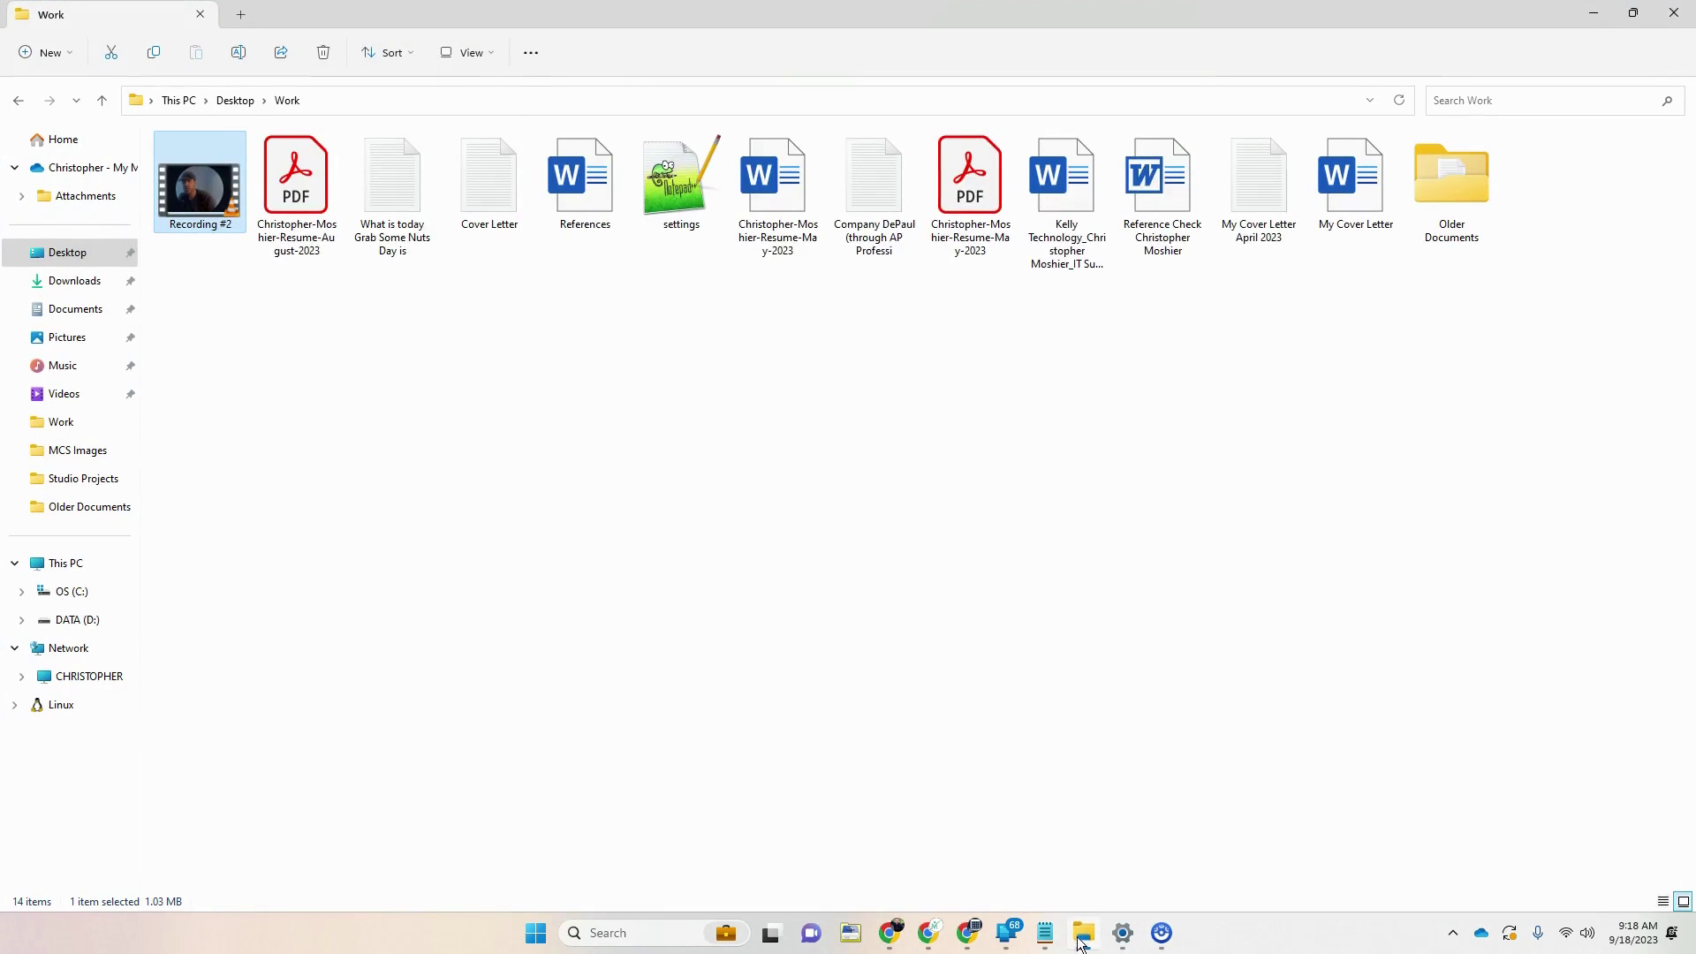
{"action": "double_click", "coordinate": [218, 196]}
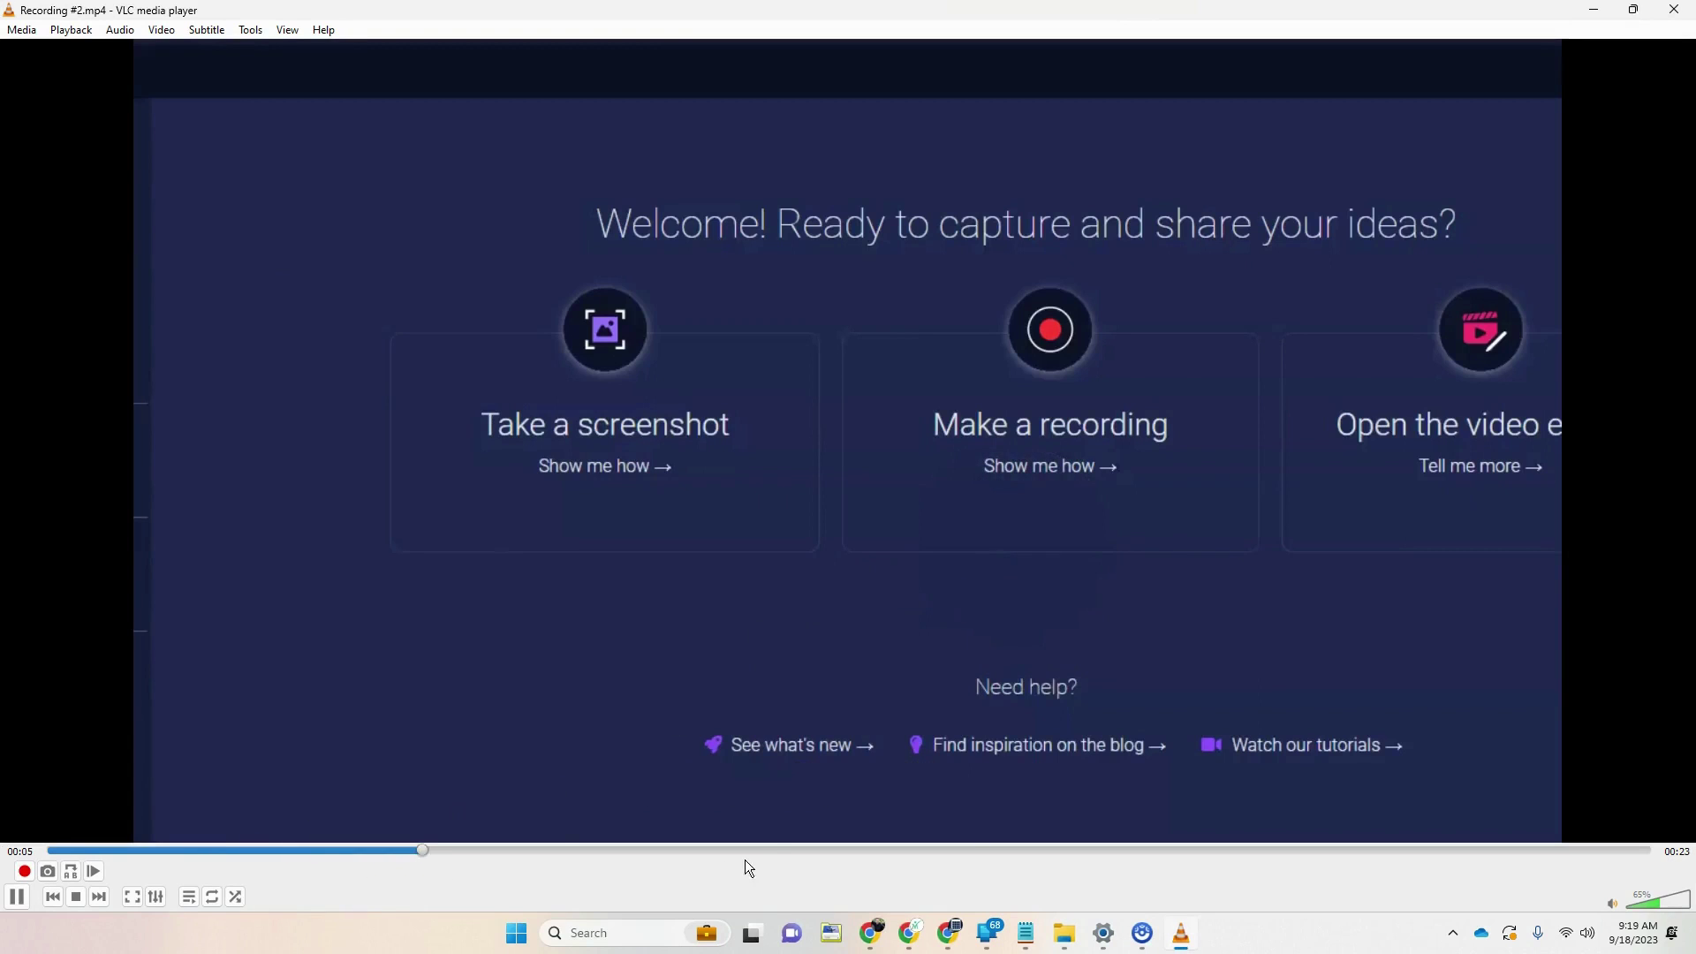
{"action": "left_click", "coordinate": [776, 847]}
{"action": "left_click", "coordinate": [896, 849]}
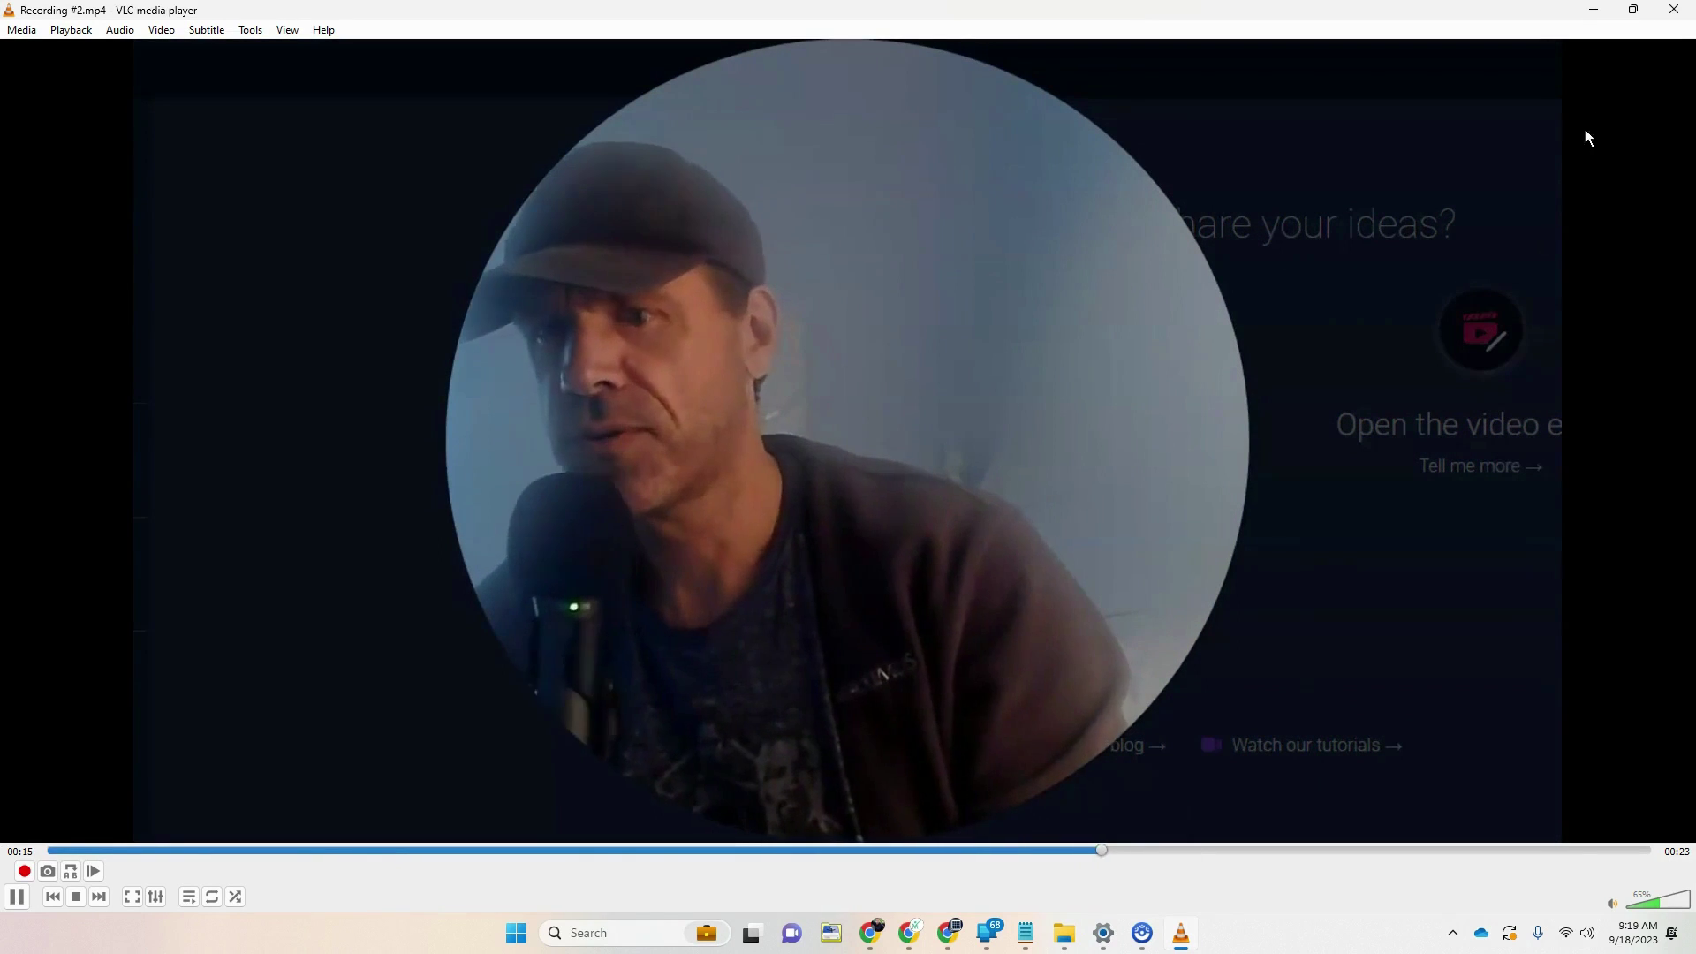
{"action": "left_click", "coordinate": [1675, 11]}
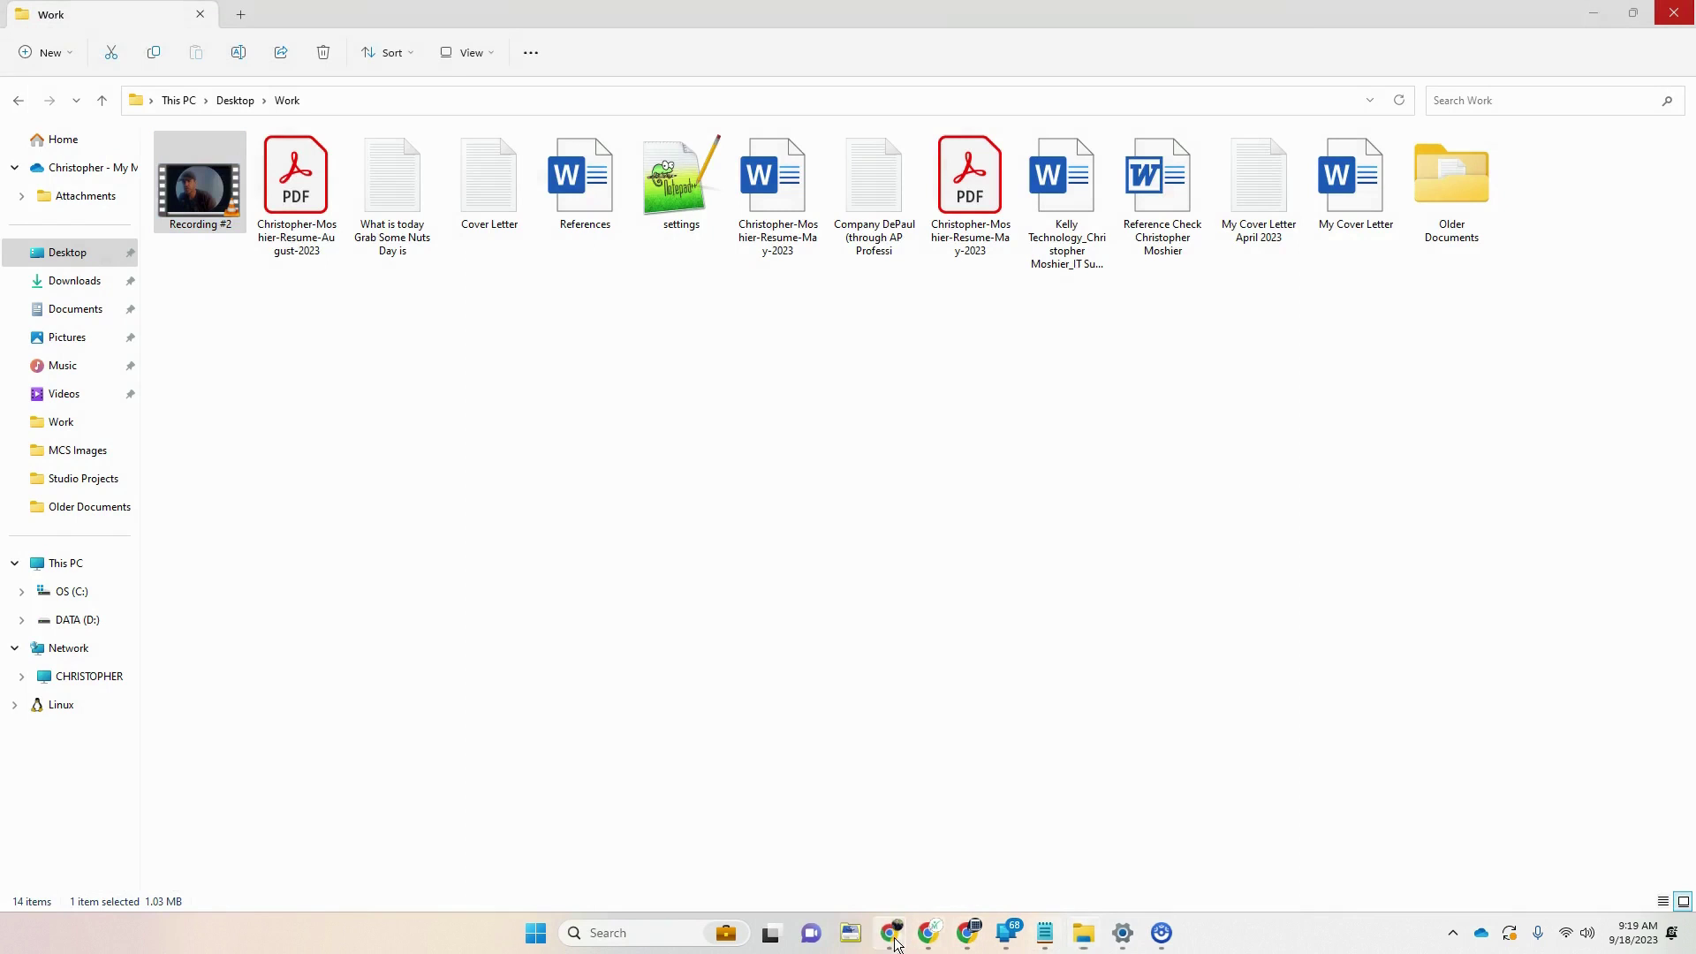
{"action": "mouse_move", "coordinate": [890, 933]}
{"action": "left_click", "coordinate": [837, 839]}
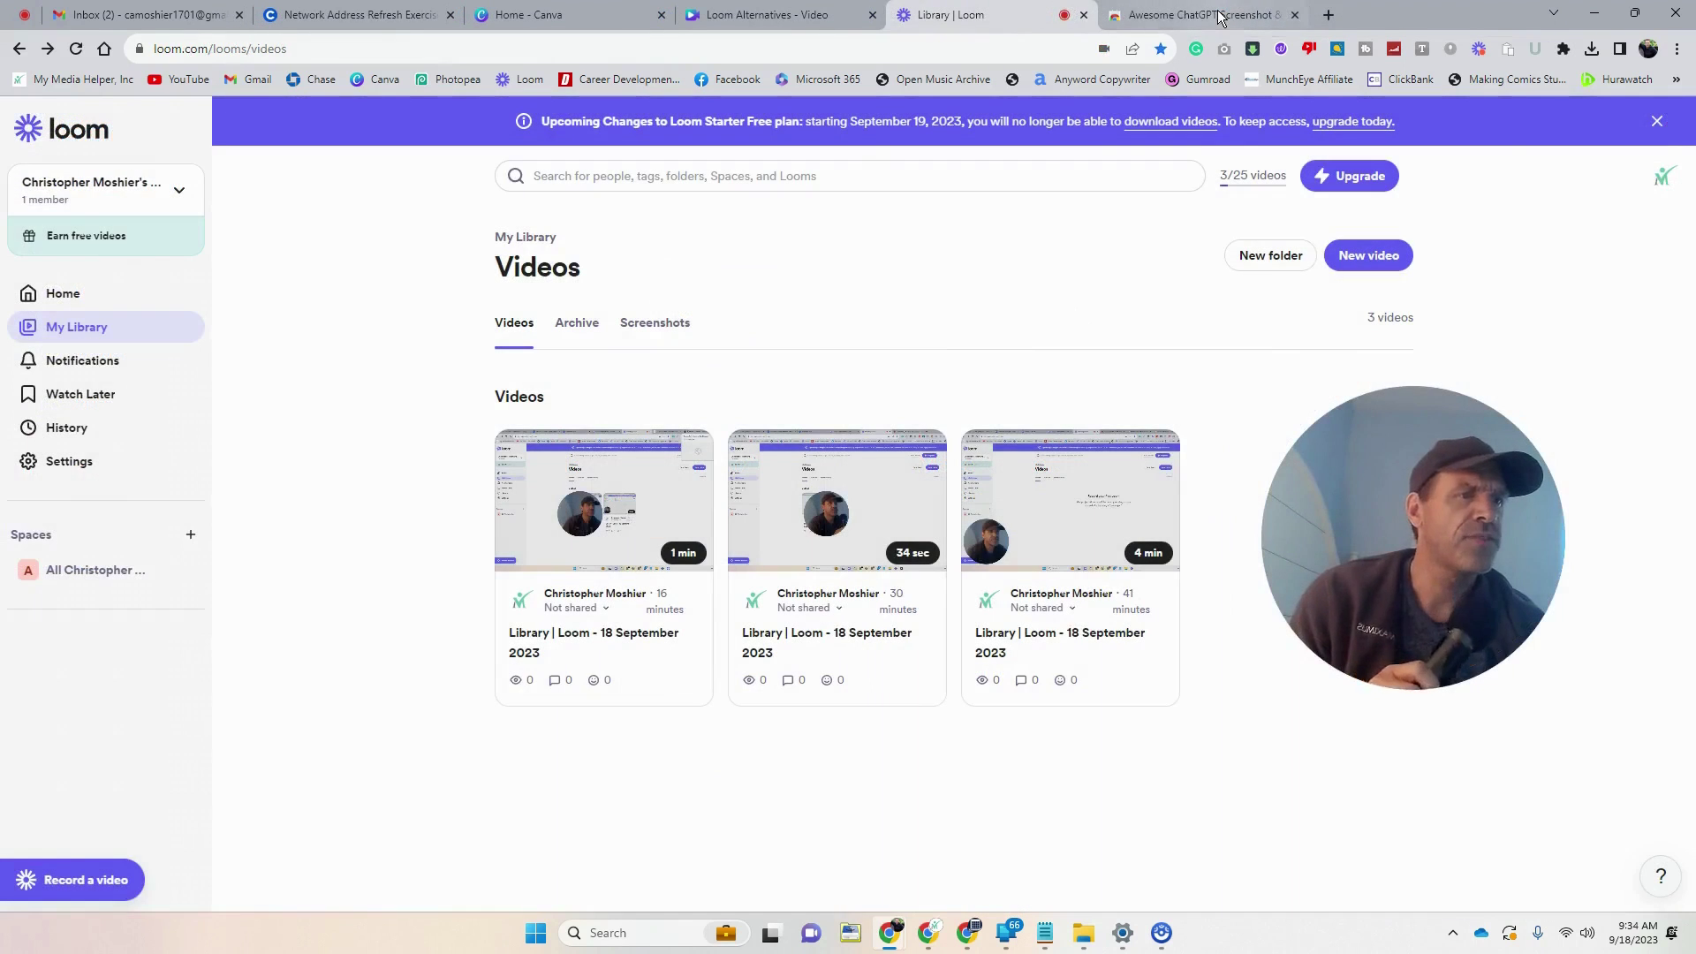
- Install the Awesome ChatGPT Screenshot & Screen Recorder extension from its Chrome Web Store page and dismiss the installation notice
{"action": "left_click", "coordinate": [1148, 15]}
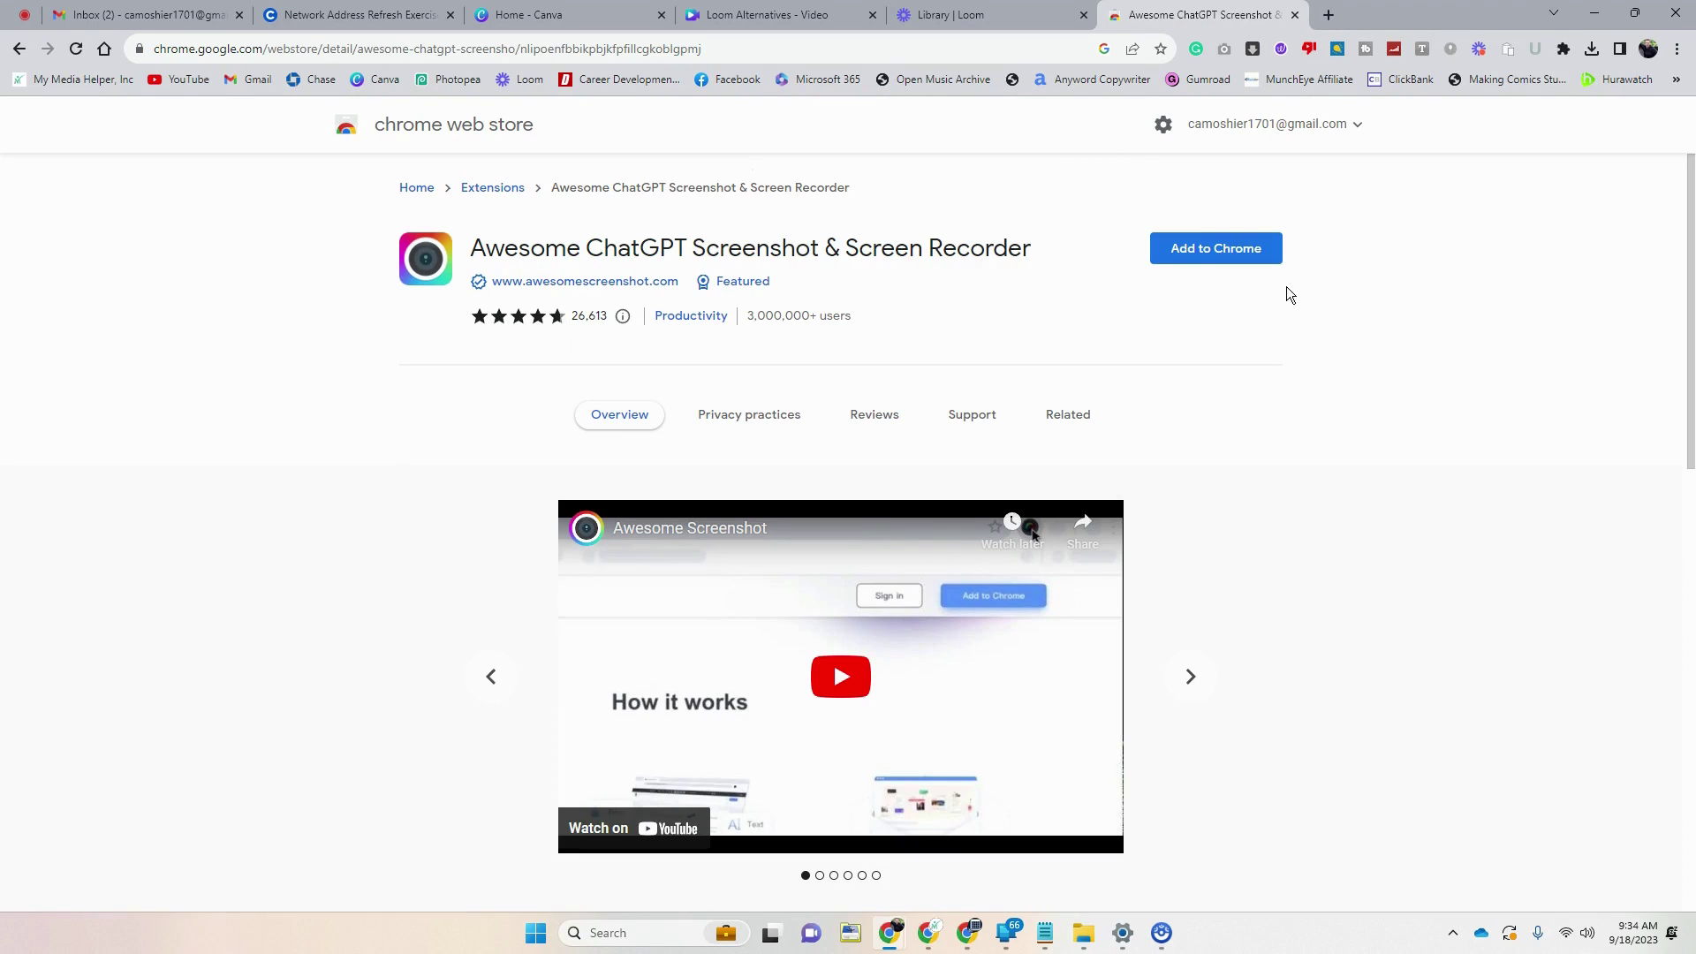
{"action": "left_click", "coordinate": [1233, 254]}
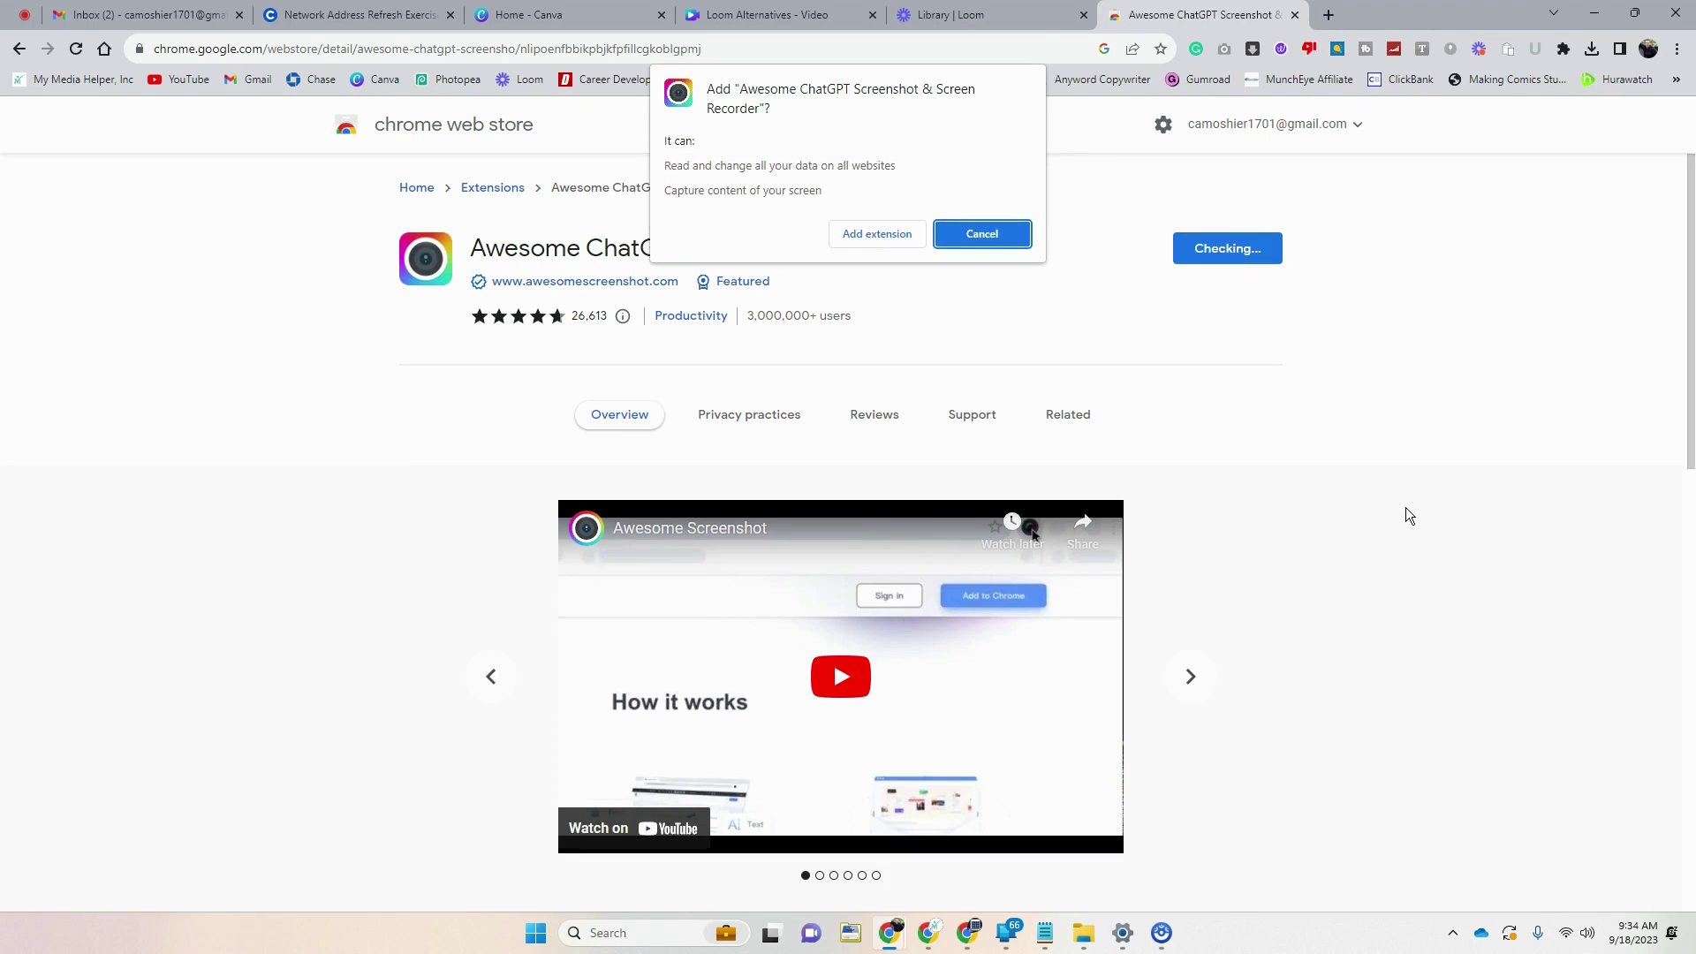
{"action": "left_click", "coordinate": [878, 233]}
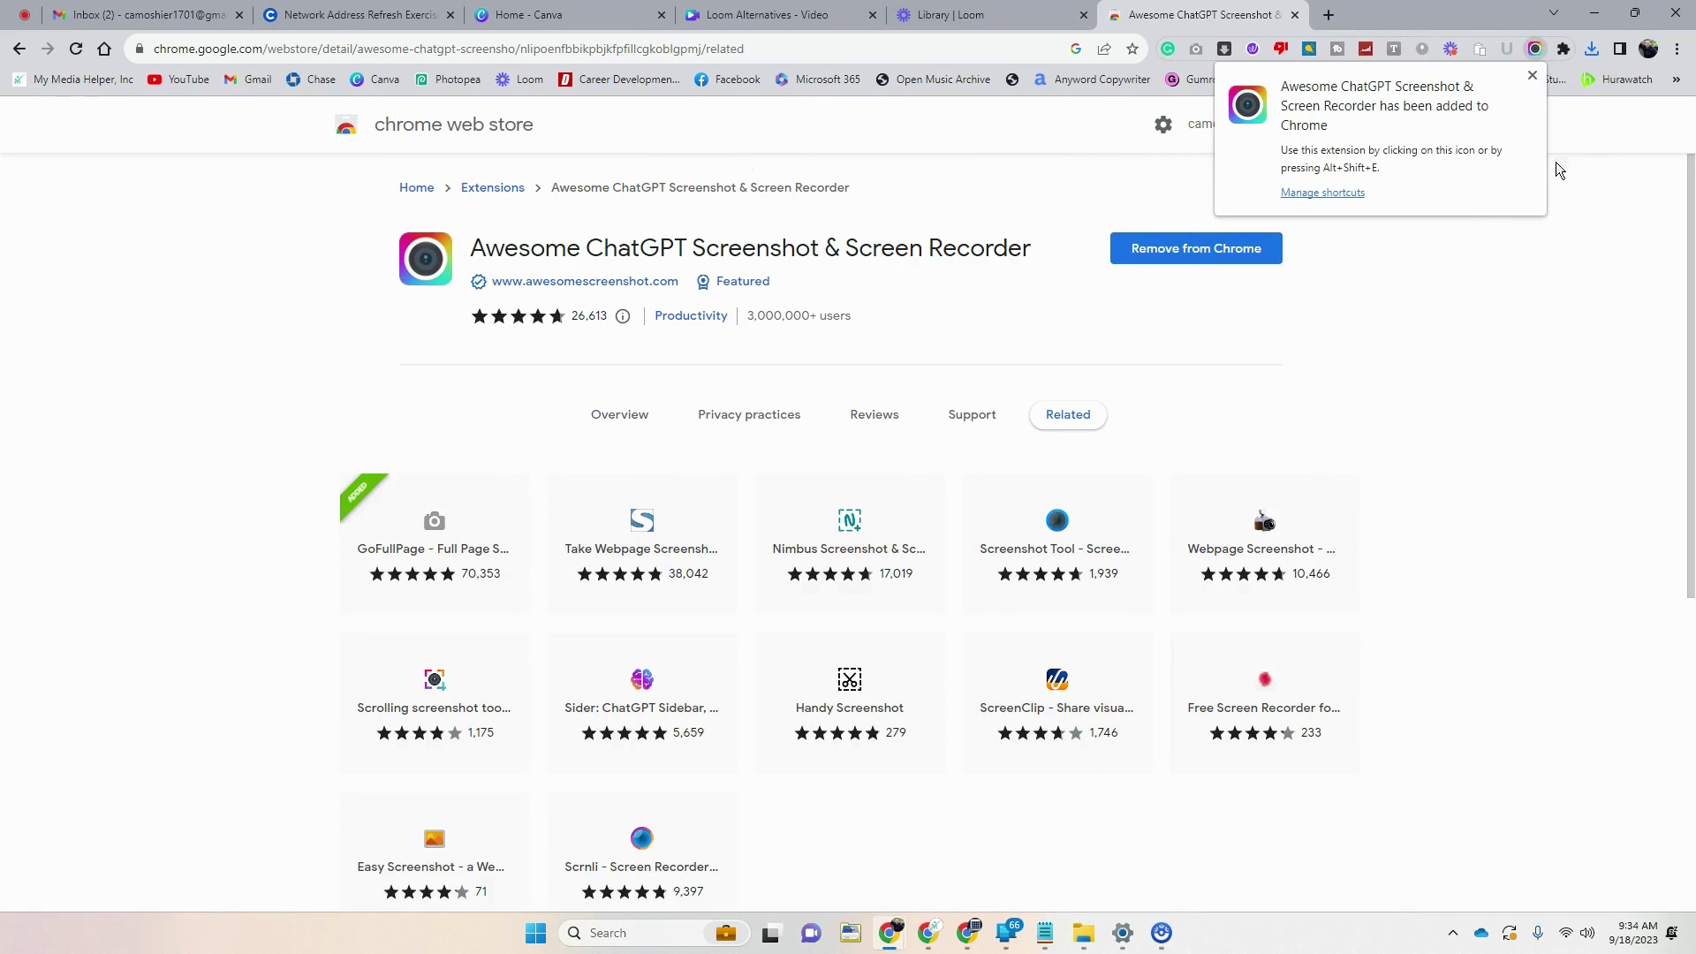
{"action": "left_click", "coordinate": [1533, 77]}
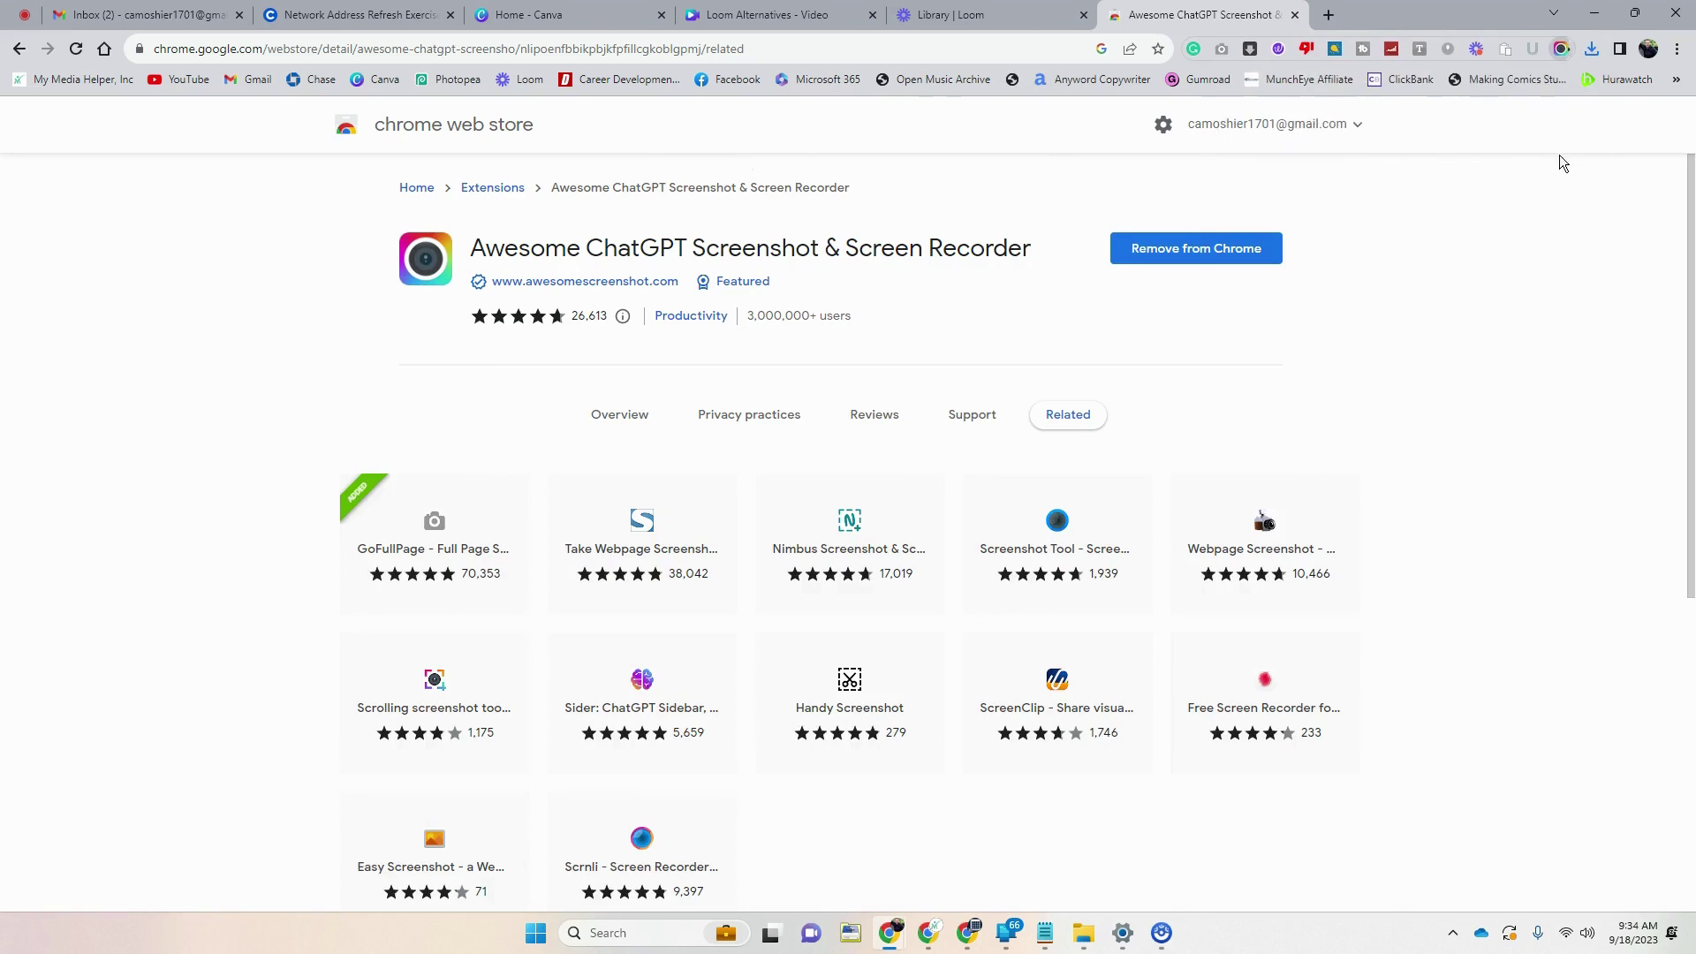
- Pin the Awesome ChatGPT Screenshot & Screen Recorder extension to the browser toolbar
{"action": "left_click", "coordinate": [1563, 49]}
{"action": "scroll", "coordinate": [1462, 239], "scroll_direction": "down", "scroll_amount": 2}
{"action": "scroll", "coordinate": [1466, 241], "scroll_direction": "up", "scroll_amount": 2}
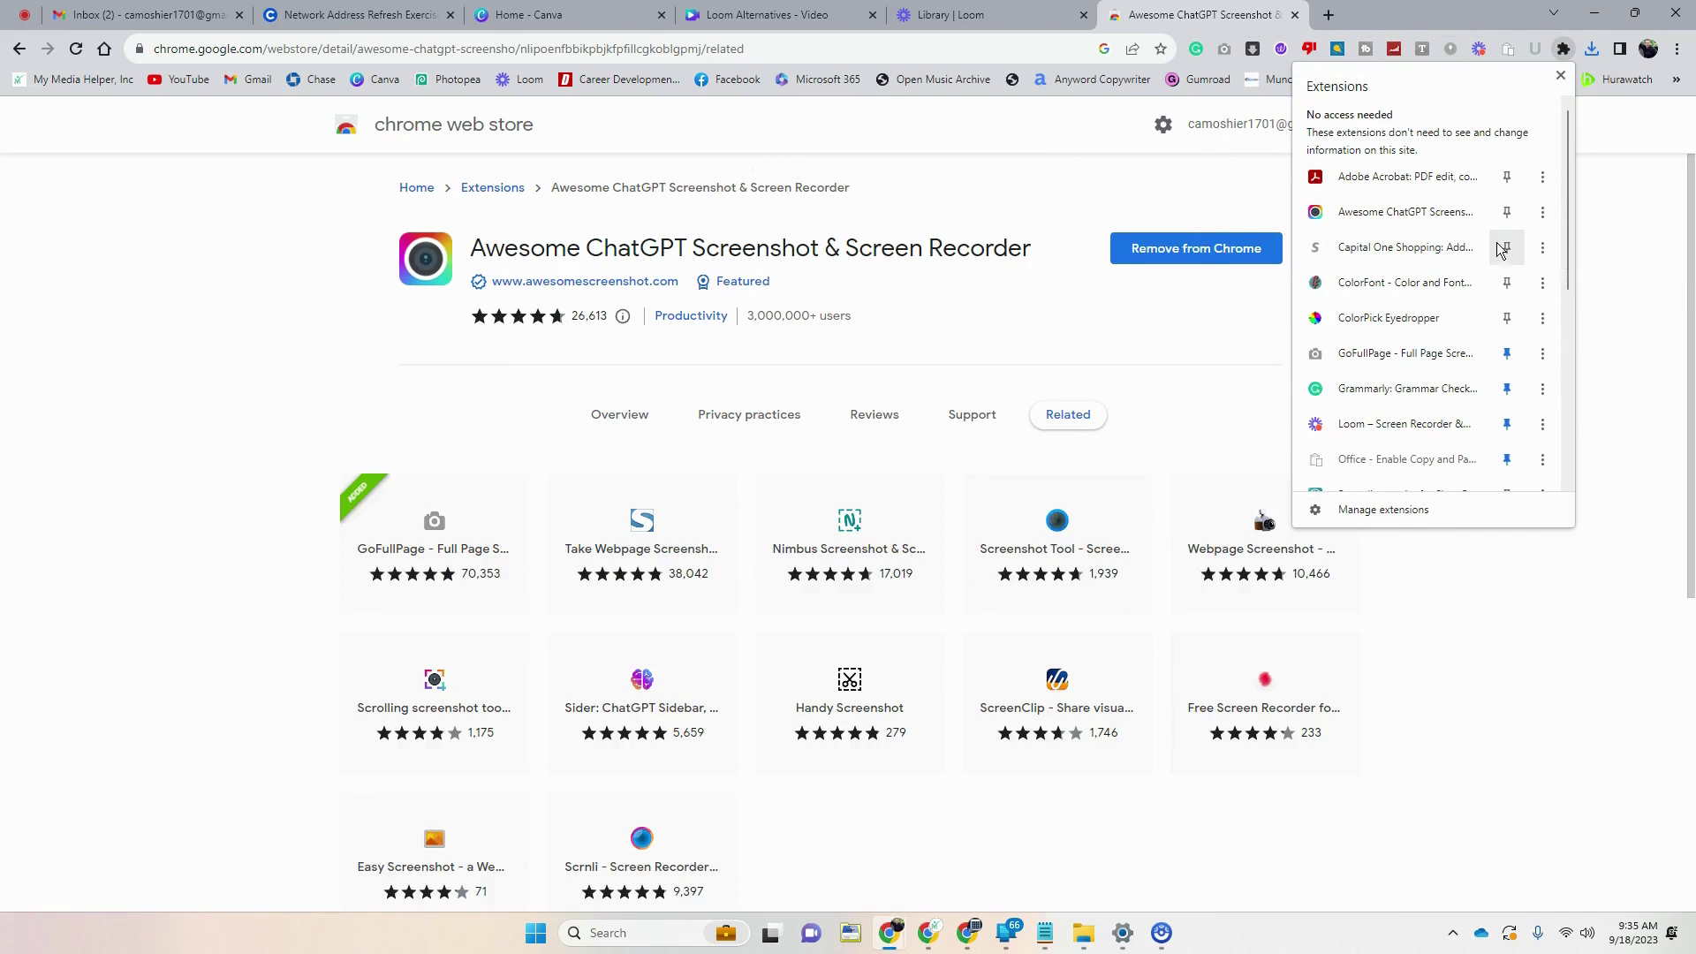
{"action": "left_click", "coordinate": [1508, 213]}
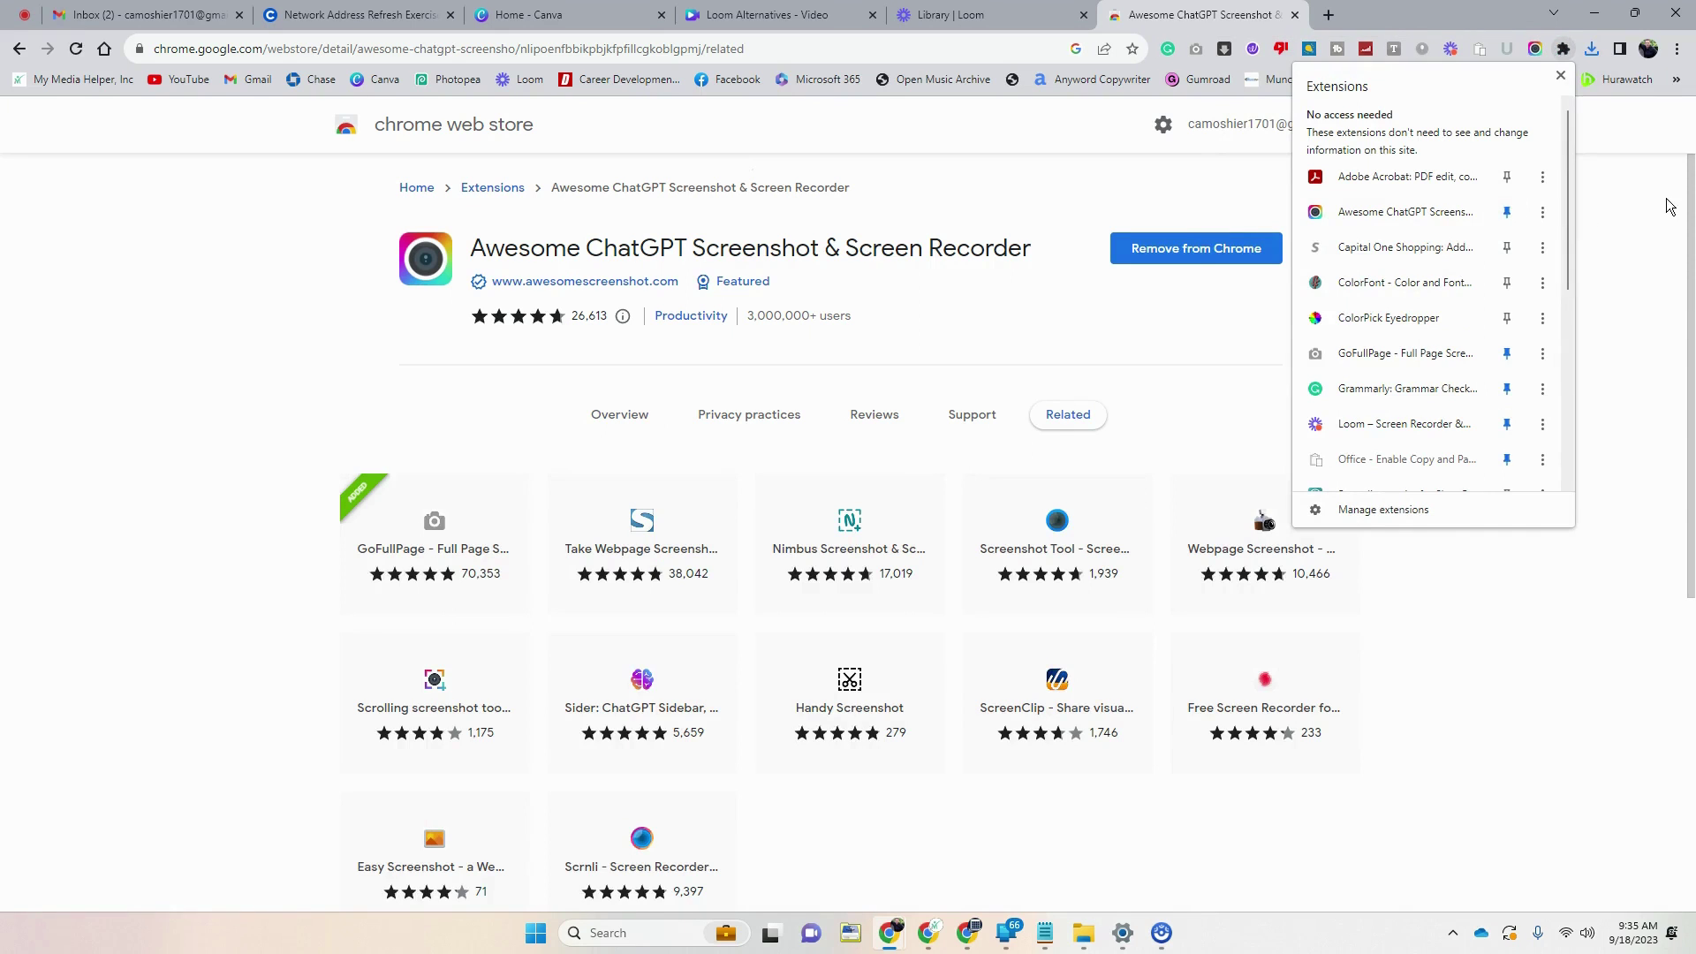
- Open the Awesome Screenshot recorder, turn on the webcam for a Desktop recording and choose its camera source
{"action": "left_click", "coordinate": [1533, 50]}
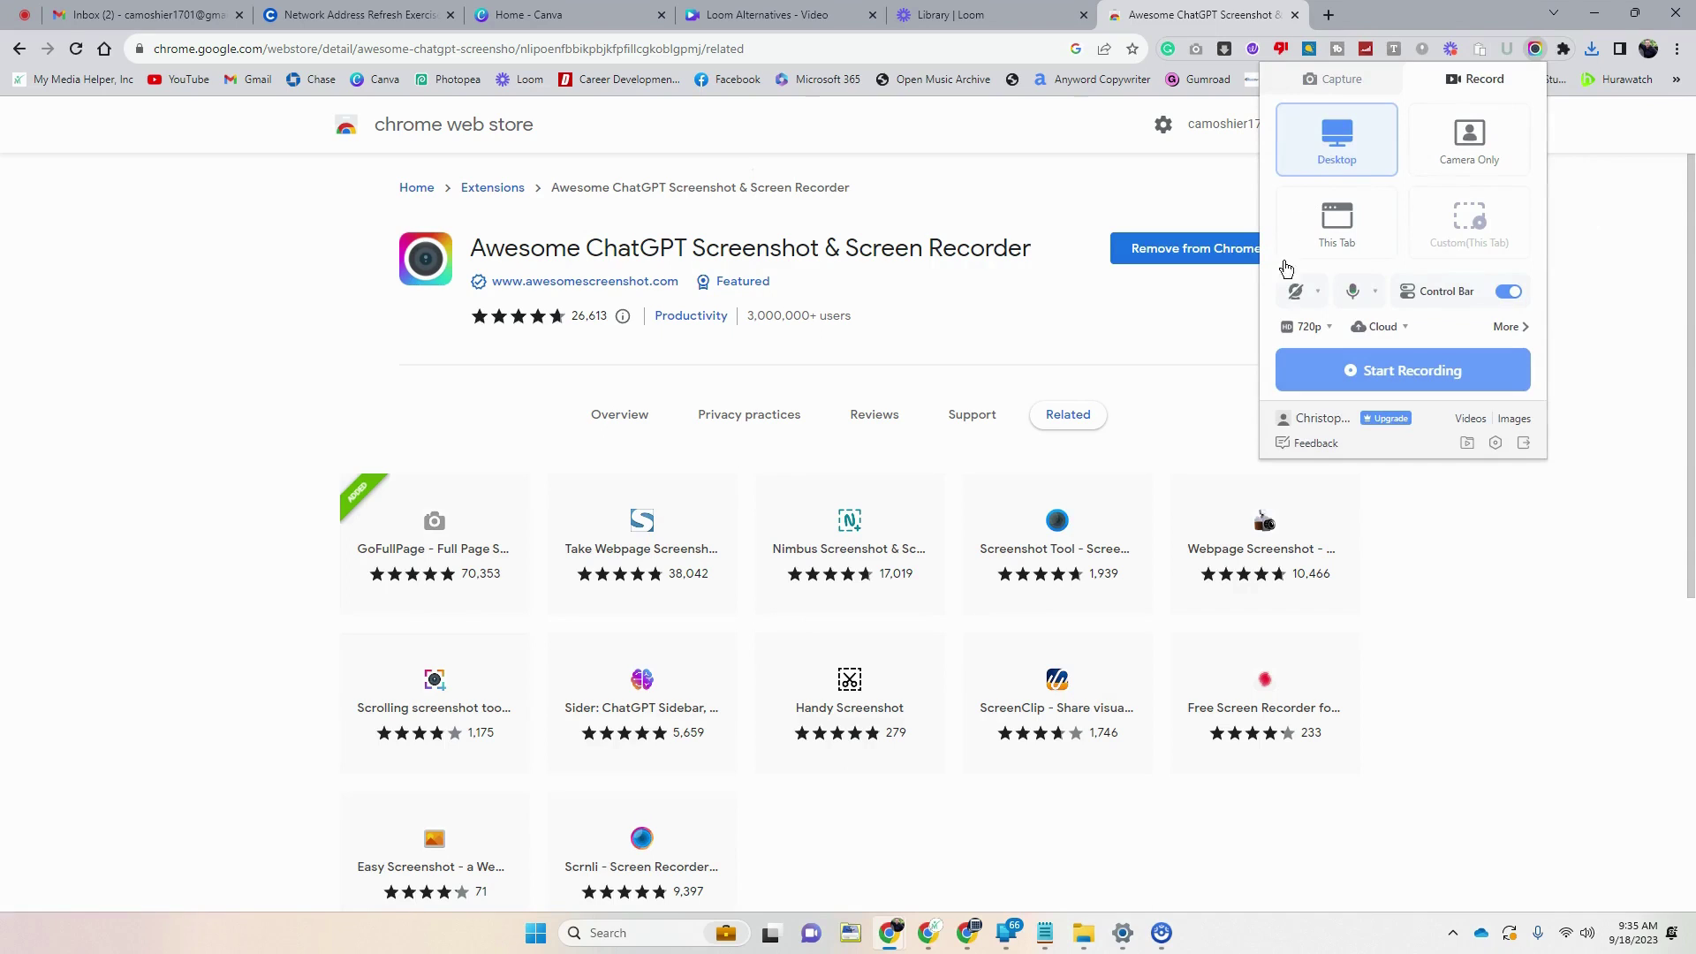
{"action": "left_click", "coordinate": [1296, 293]}
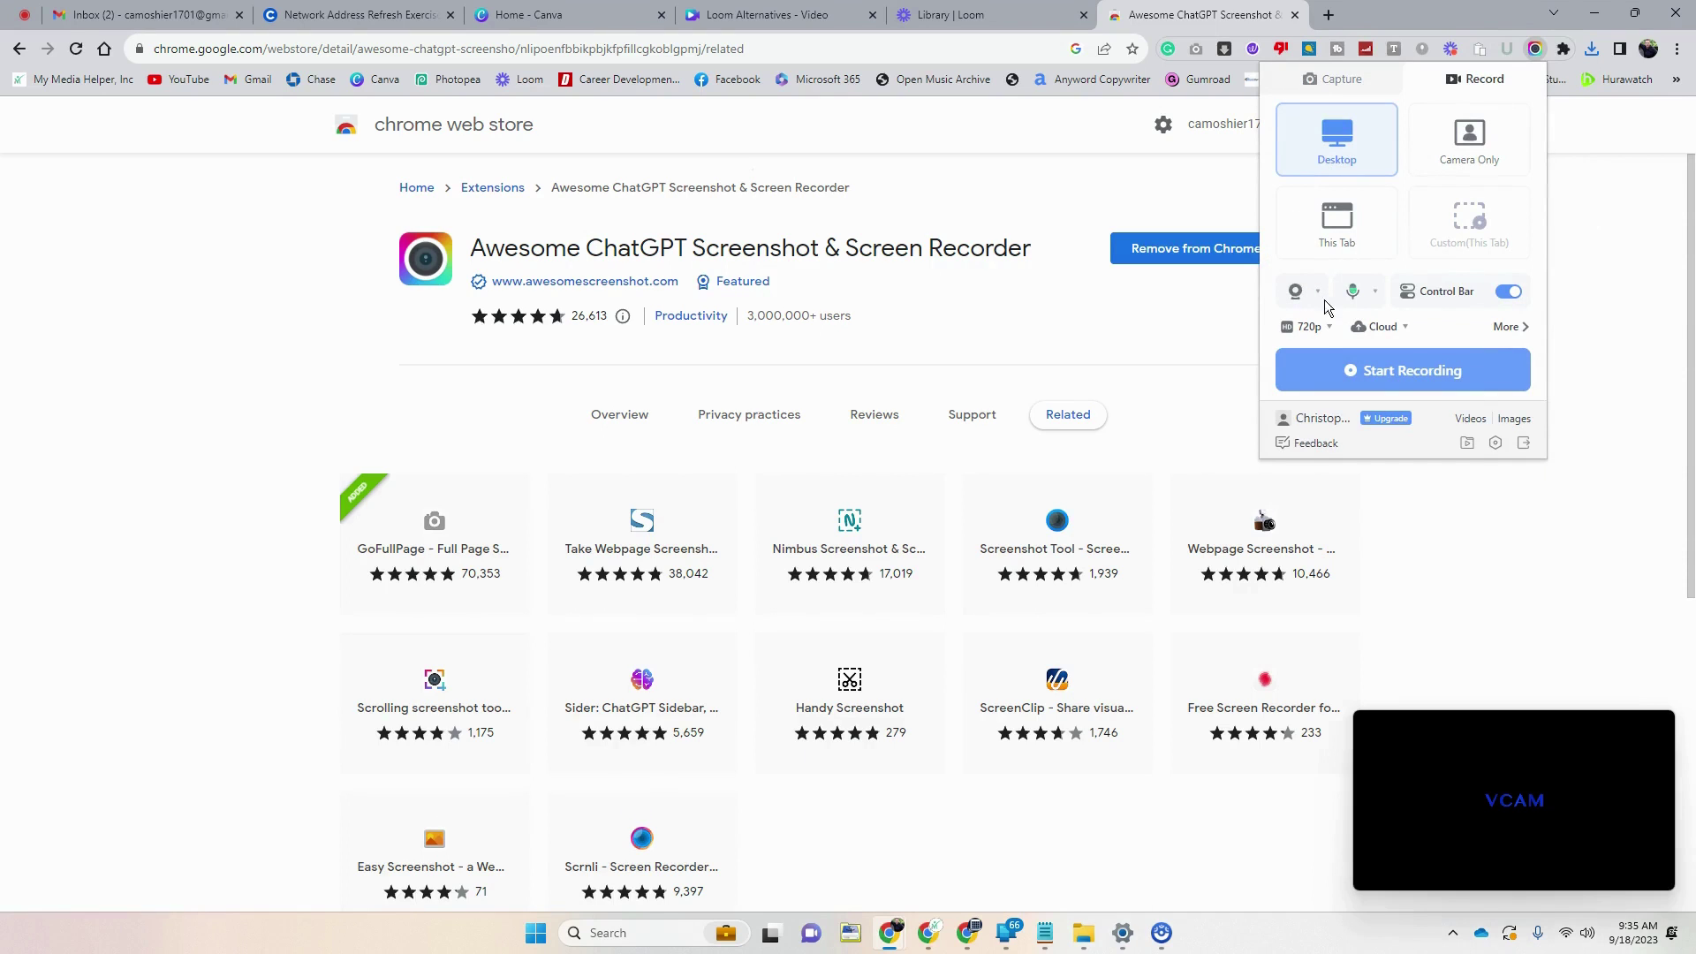
{"action": "left_click", "coordinate": [1318, 292]}
{"action": "left_click", "coordinate": [1332, 325]}
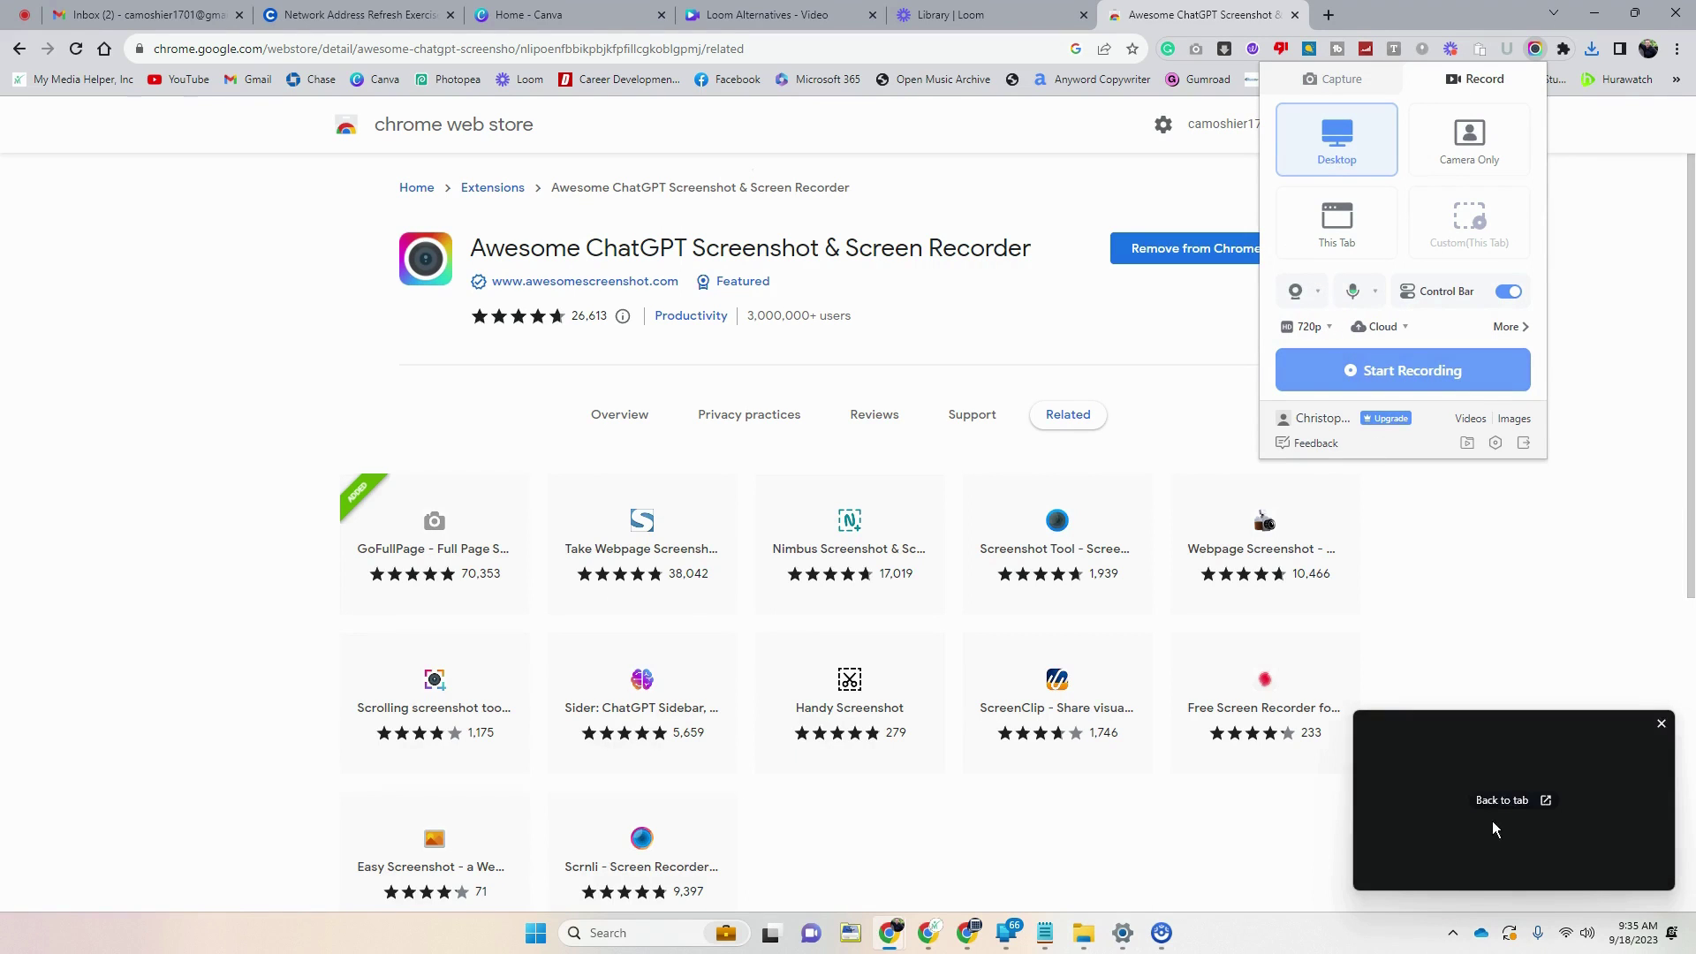
- Go from the camera preview to its source tab, return to the extension's store page and view the ScreenPal projects window
{"action": "left_click", "coordinate": [1553, 795]}
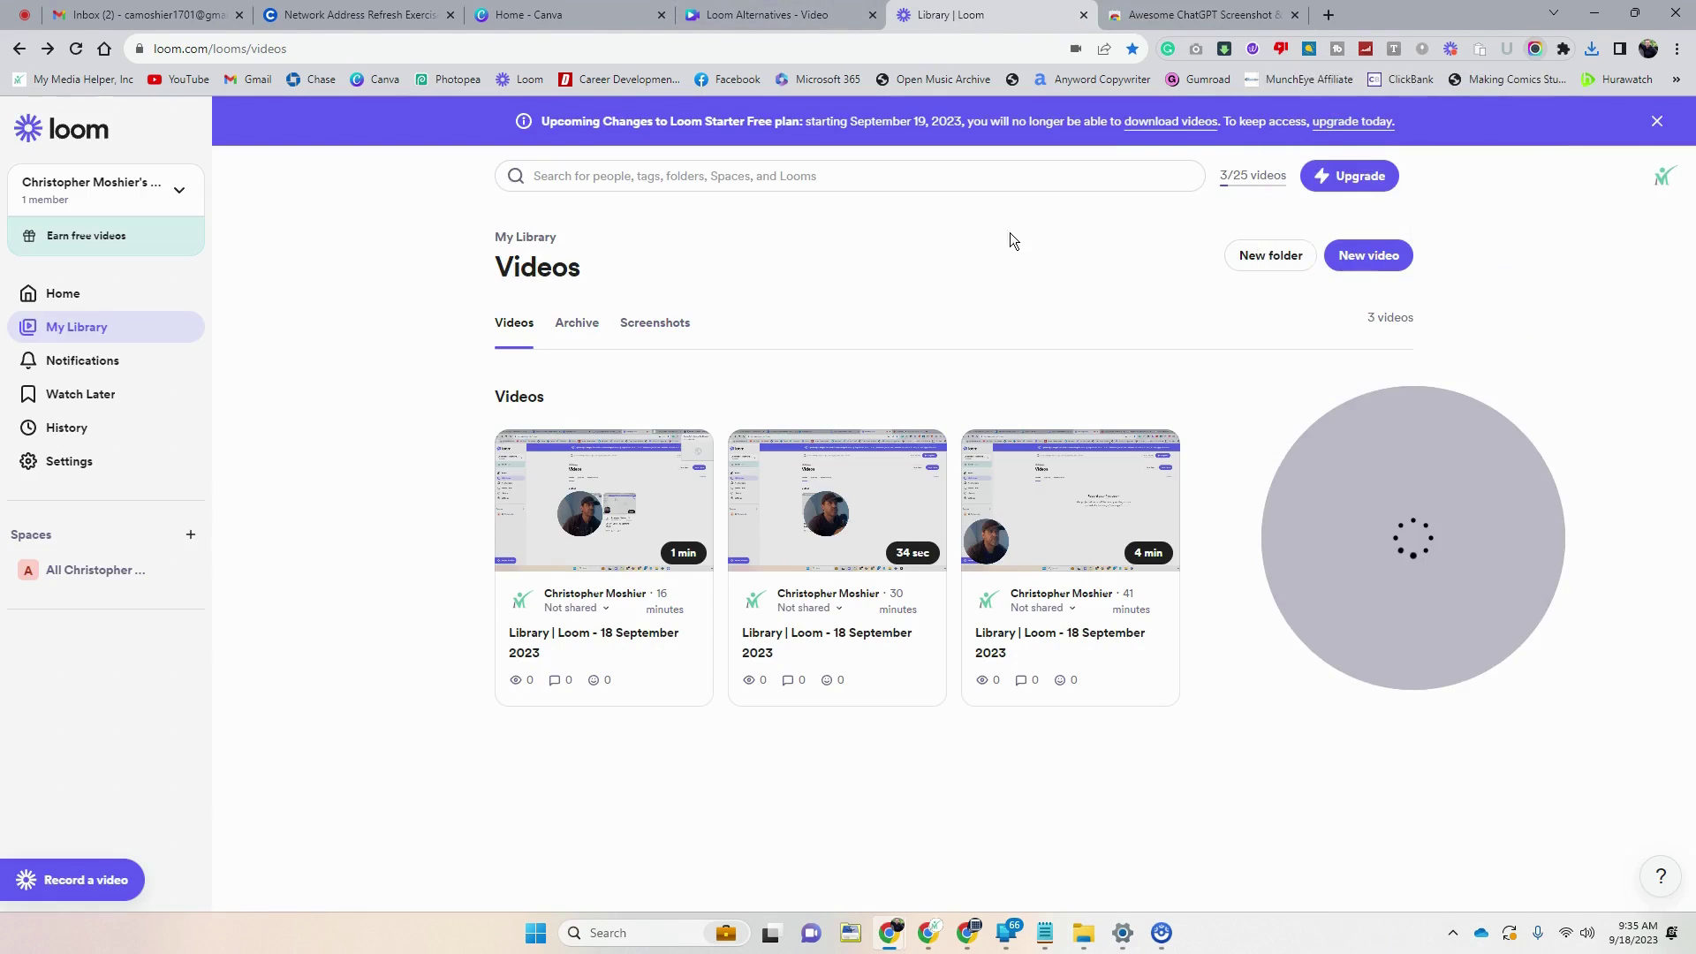
{"action": "left_click", "coordinate": [1197, 14]}
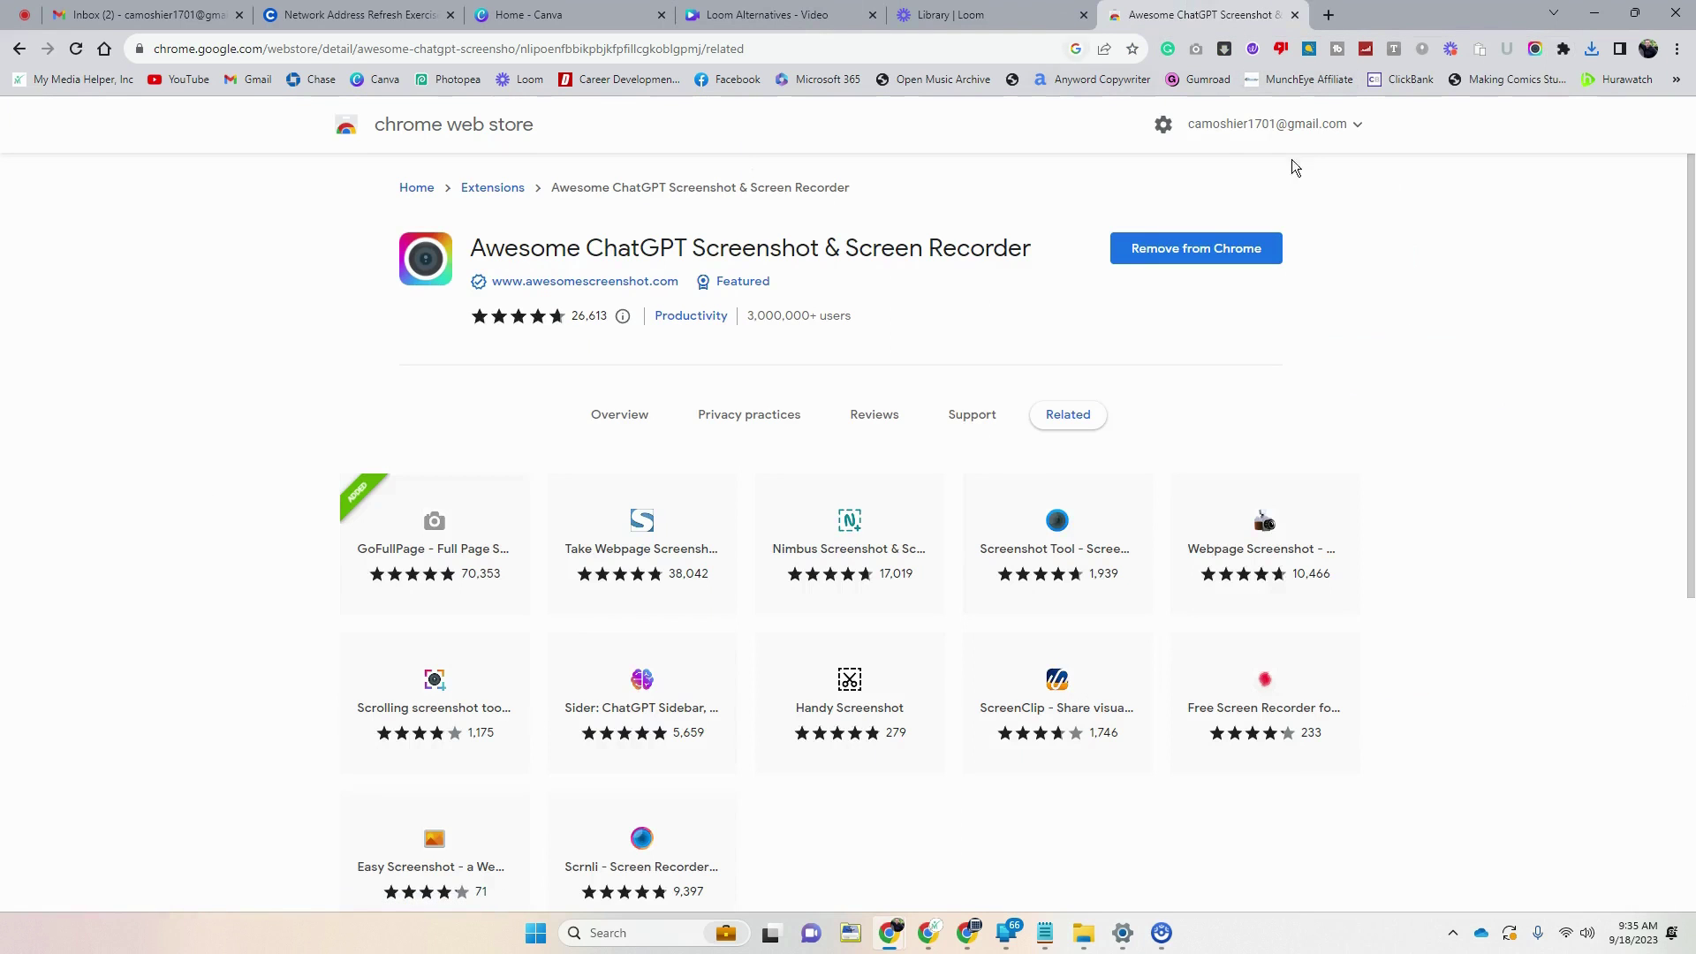
{"action": "left_click", "coordinate": [1162, 935]}
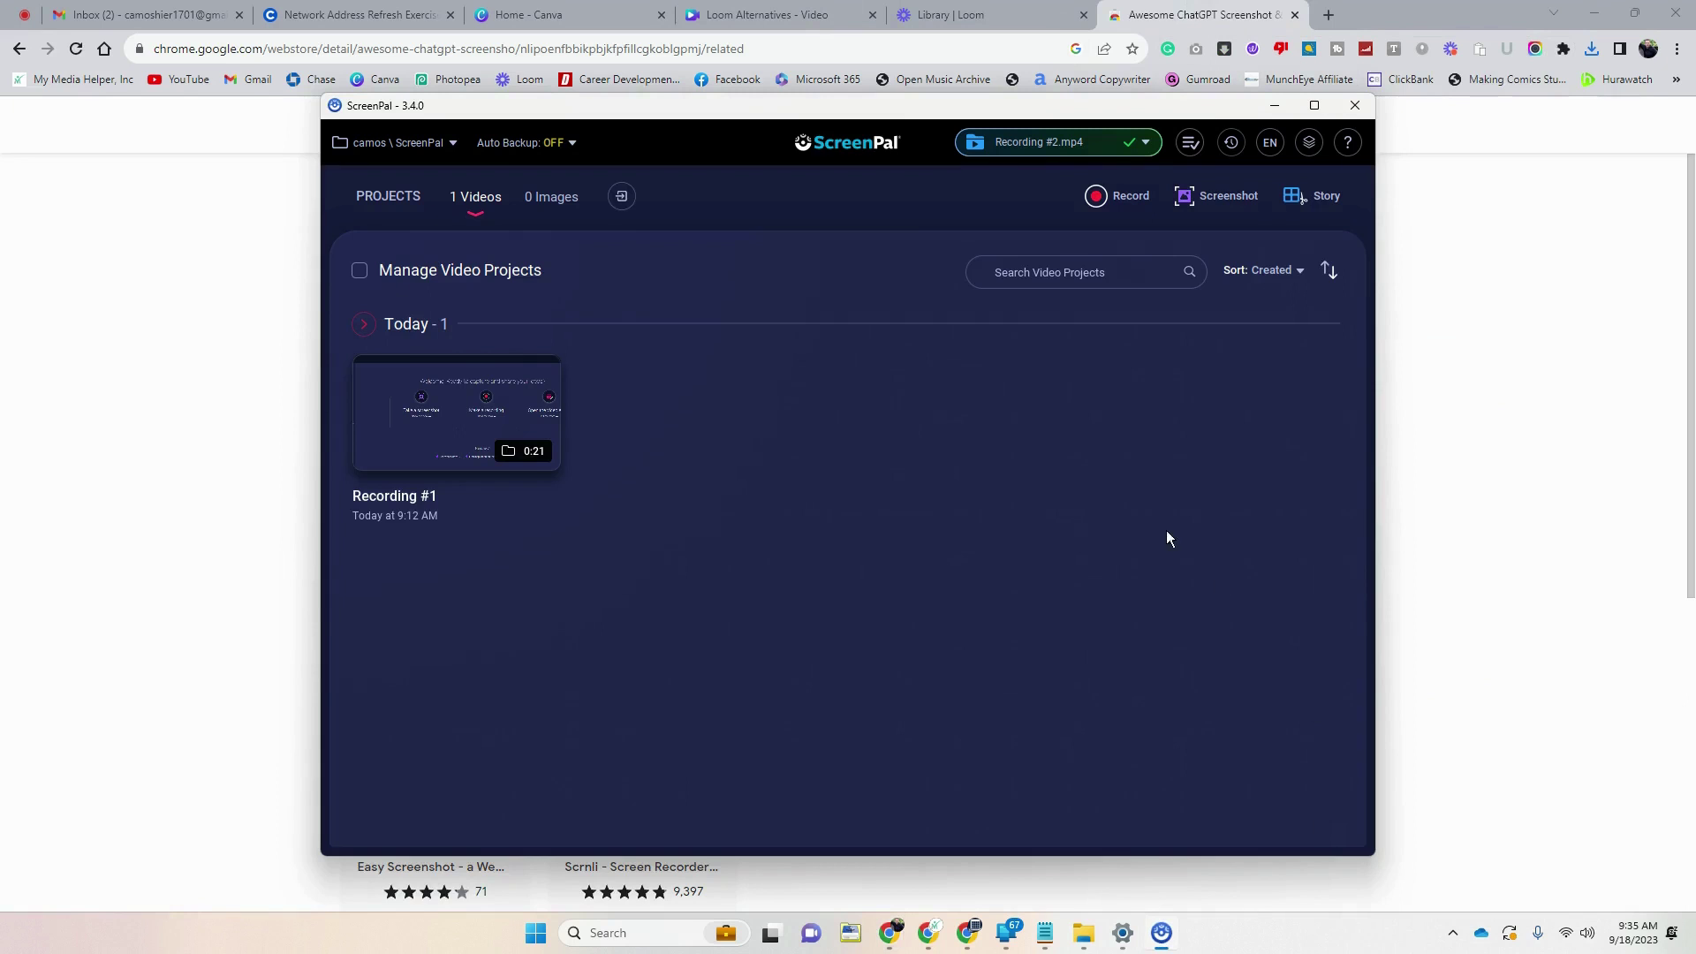
- Start a desktop recording with the Awesome Screenshot recorder, share the entire screen without system audio and hide the sharing notice
{"action": "left_click", "coordinate": [1536, 50]}
{"action": "left_click", "coordinate": [1408, 372]}
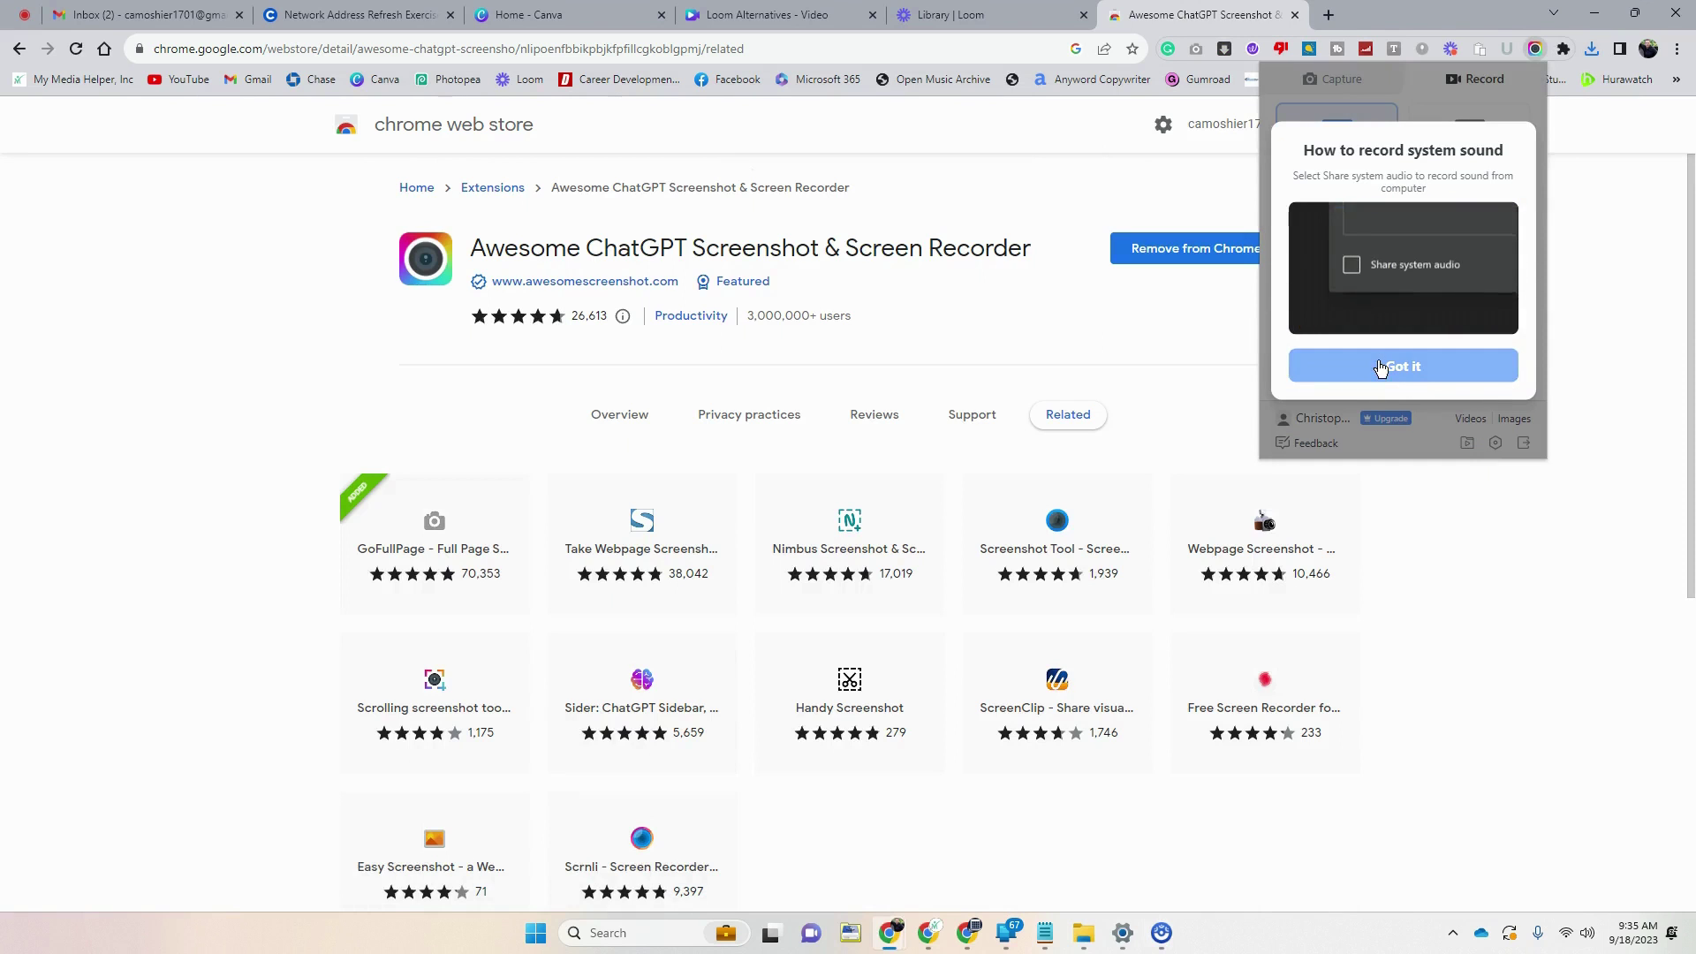
{"action": "left_click", "coordinate": [1381, 367]}
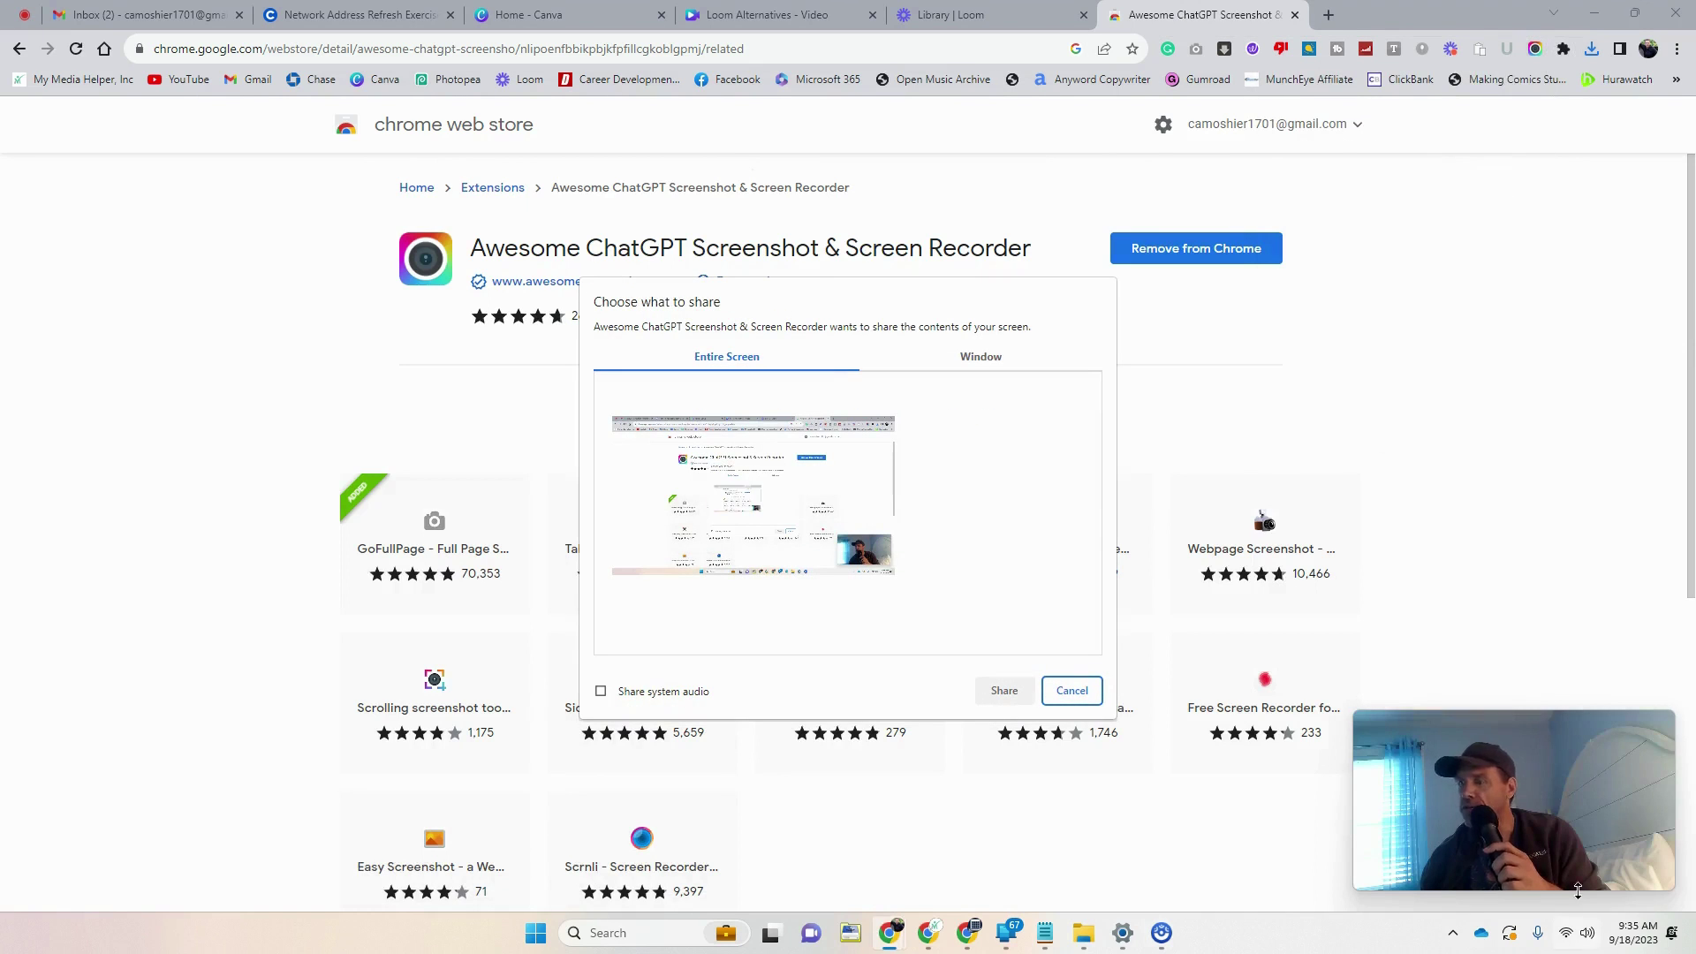
{"action": "left_click", "coordinate": [731, 483]}
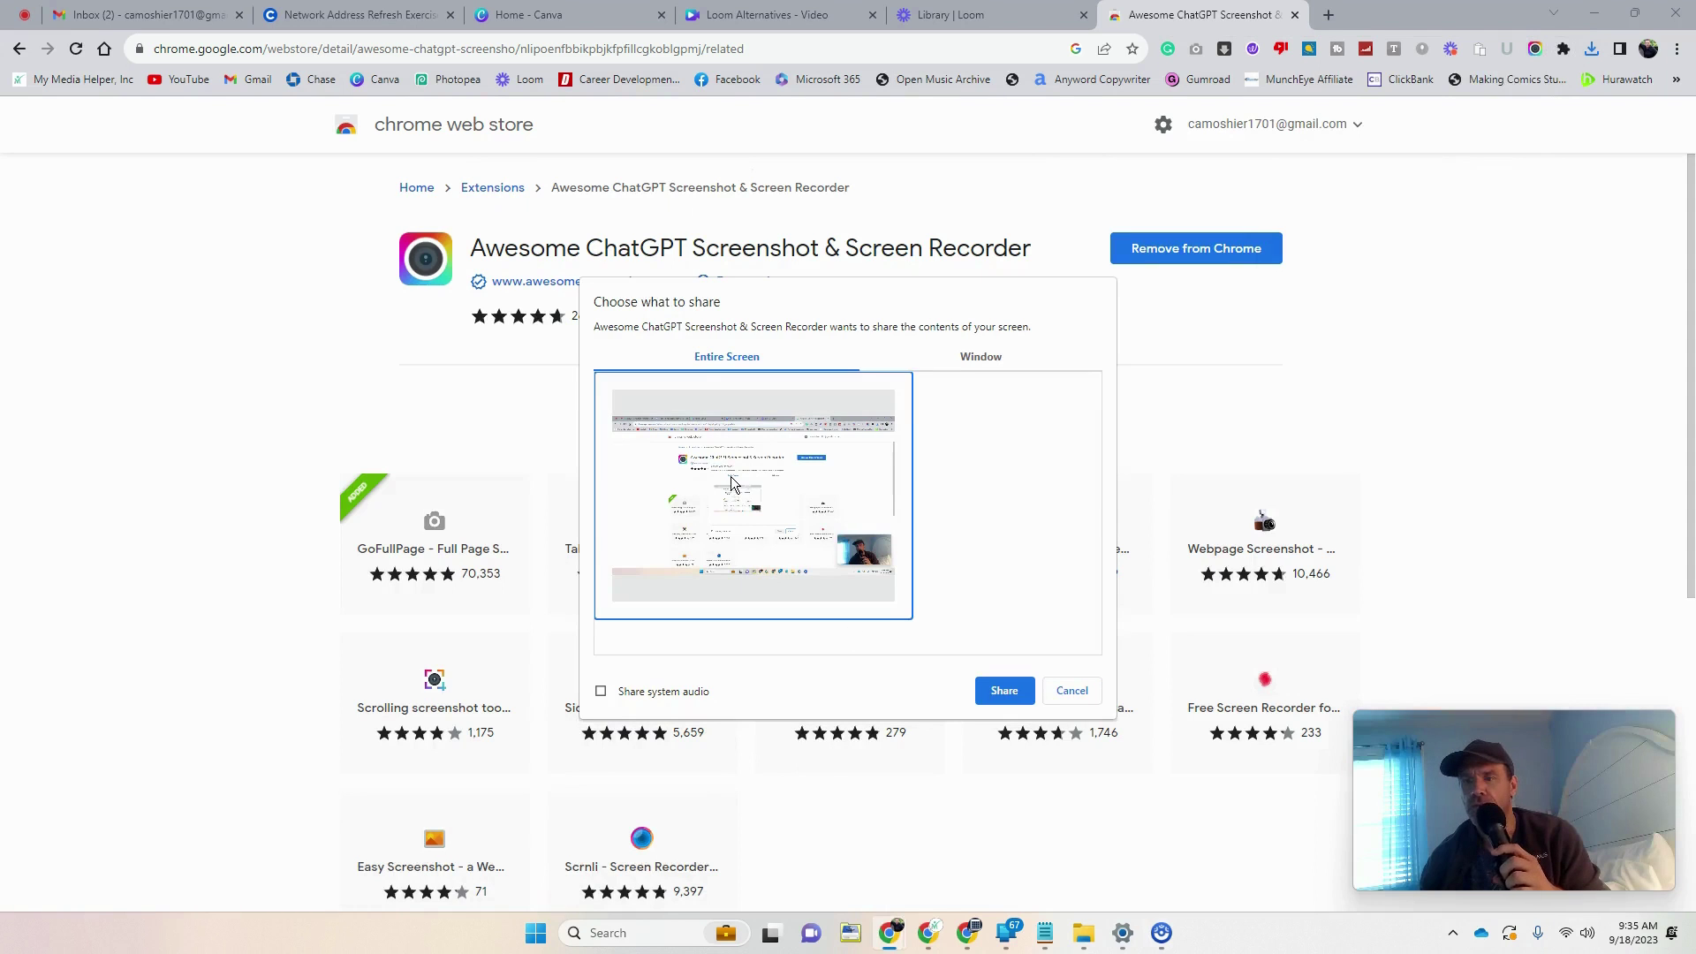
{"action": "left_click", "coordinate": [1003, 691]}
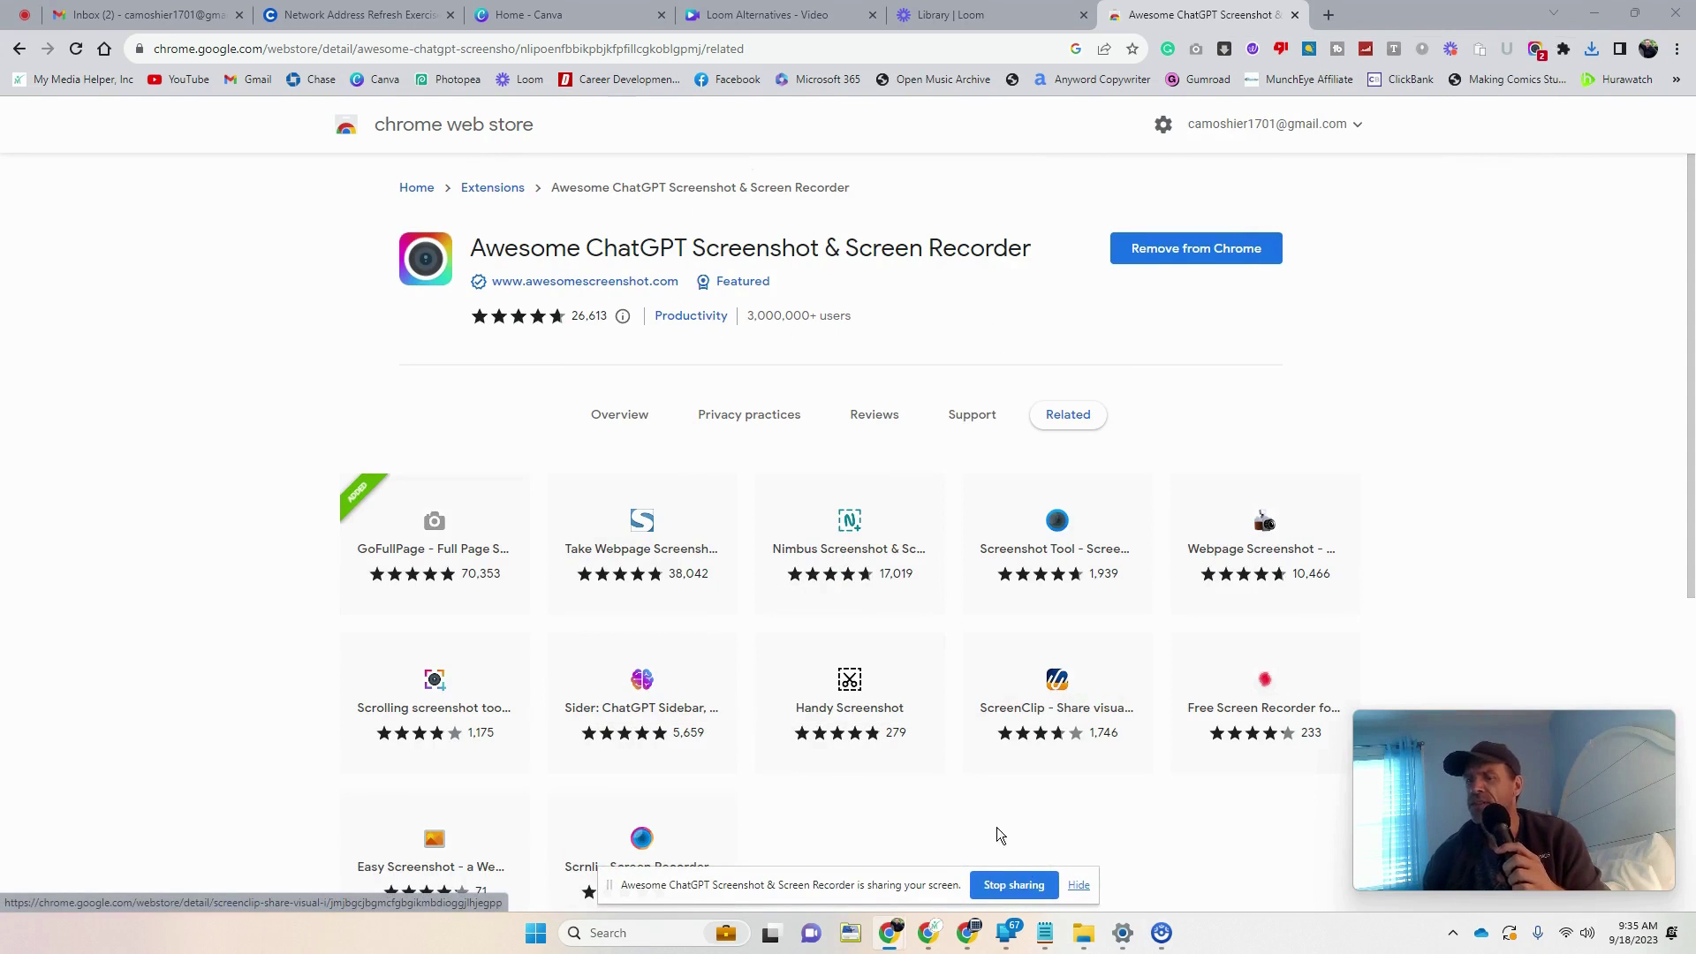
{"action": "left_click", "coordinate": [1080, 885]}
- View the Loom library during the recording, move the round Loom camera bubble aside and return to the extension's store page
{"action": "left_click", "coordinate": [971, 14]}
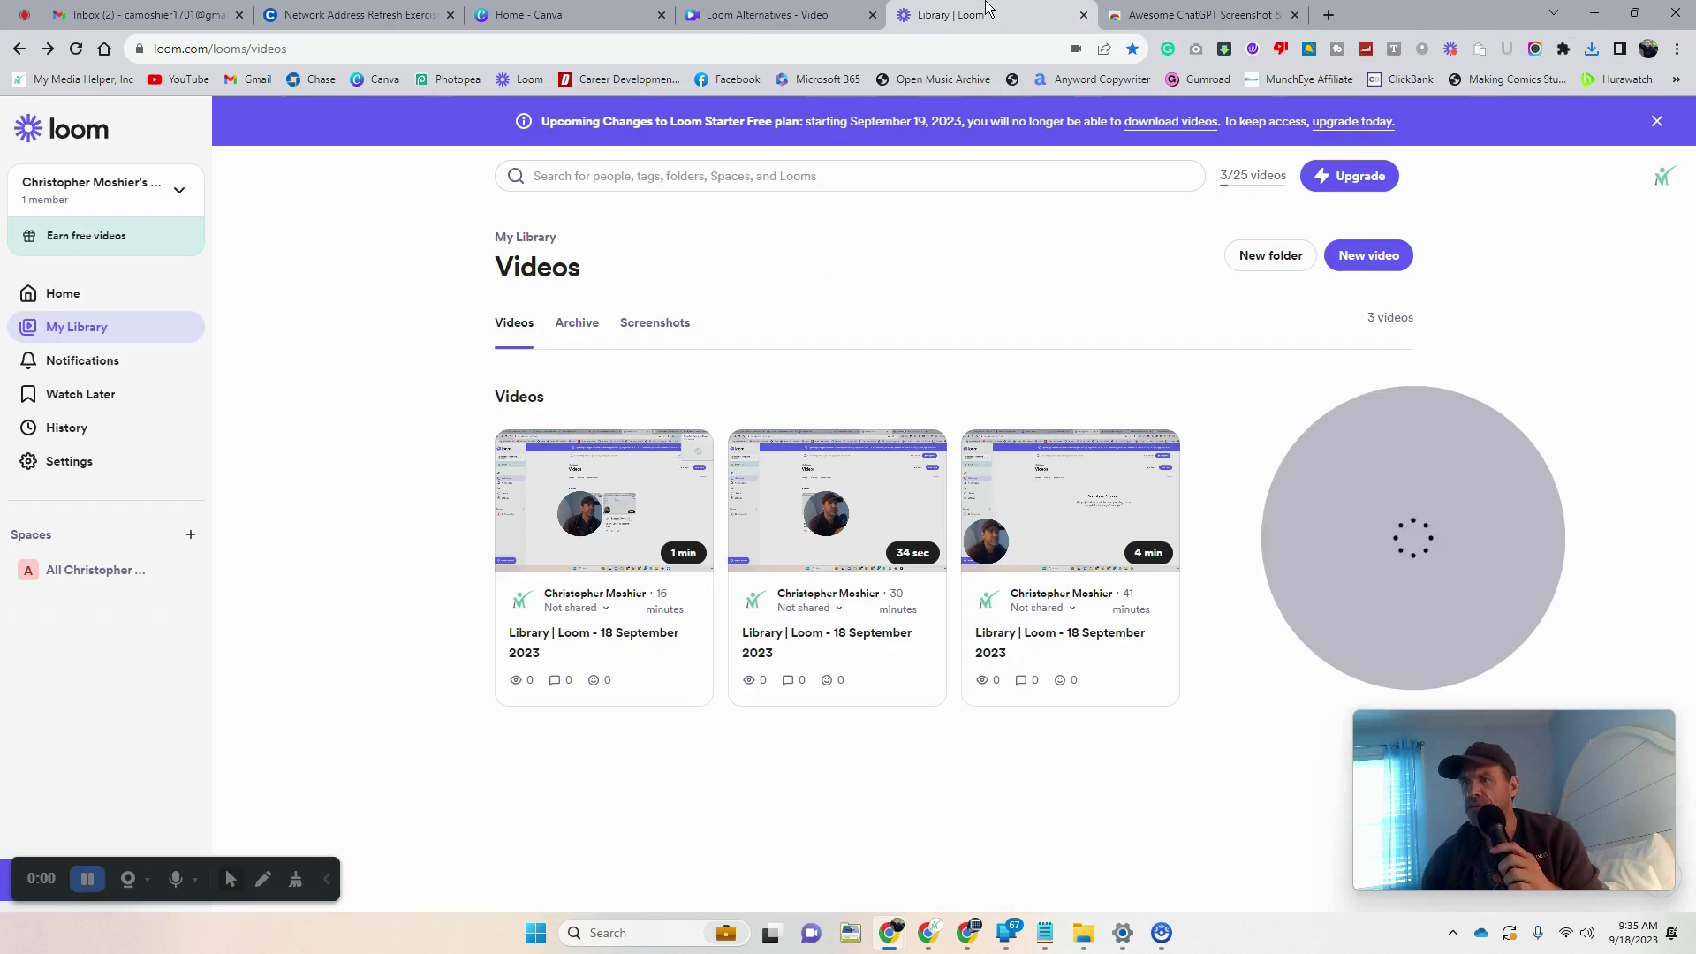
{"action": "left_click_drag", "start_coordinate": [1314, 442], "coordinate": [1217, 382]}
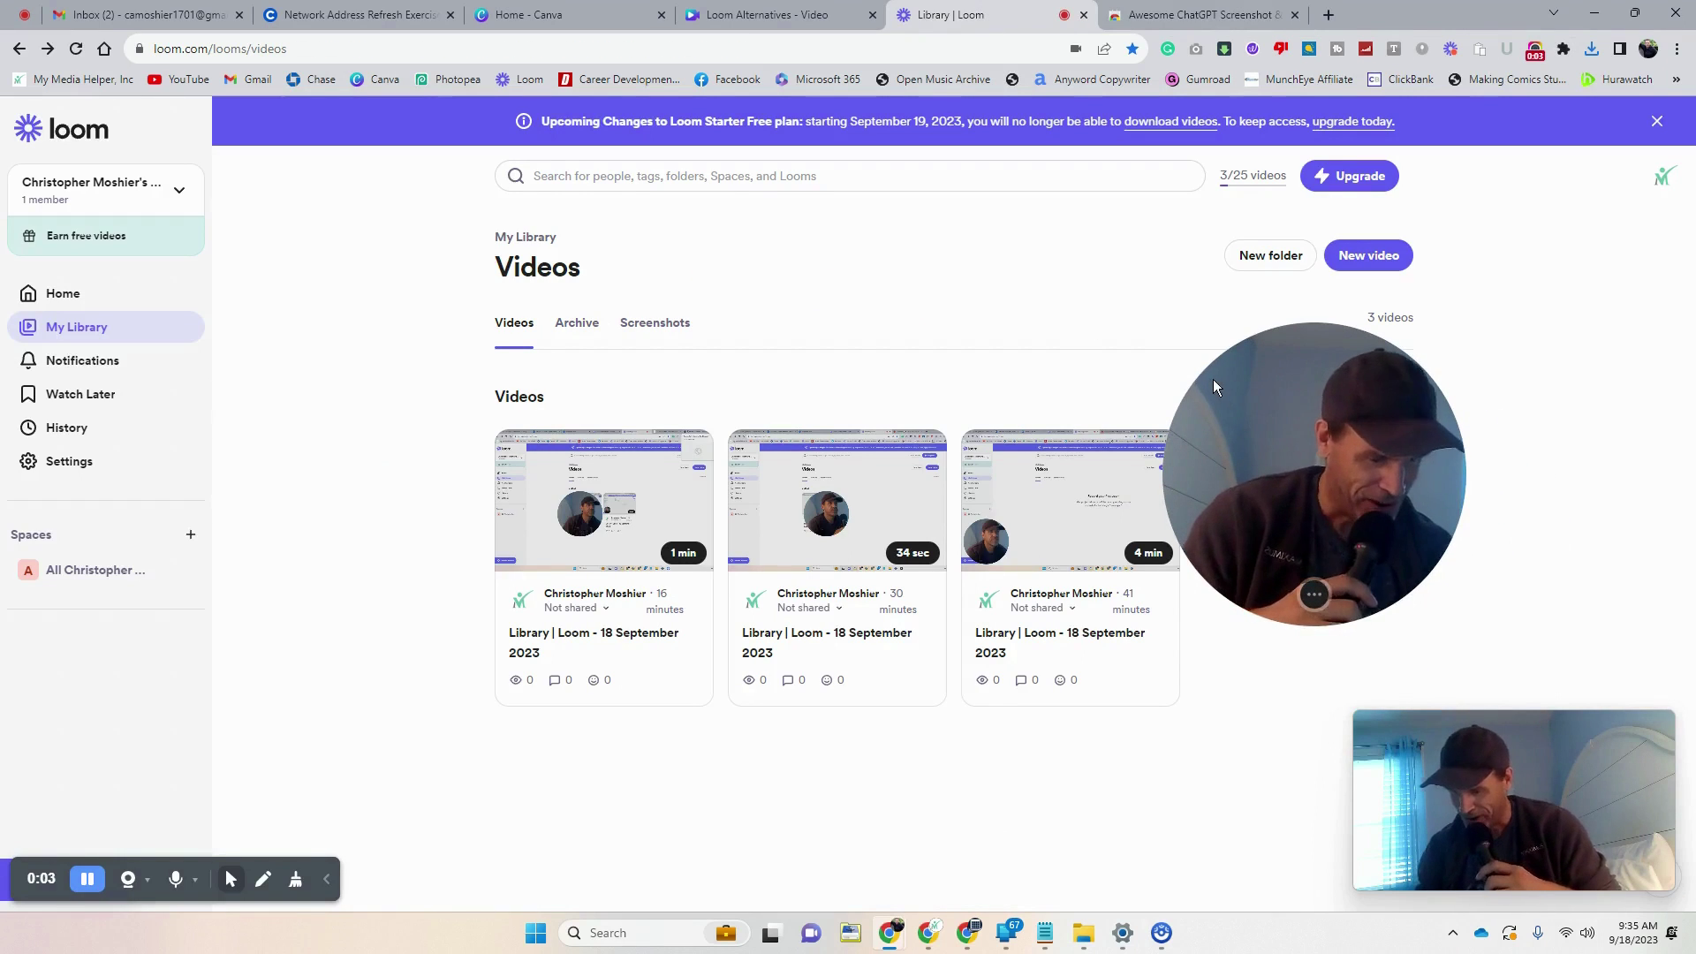
{"action": "left_click", "coordinate": [1199, 15]}
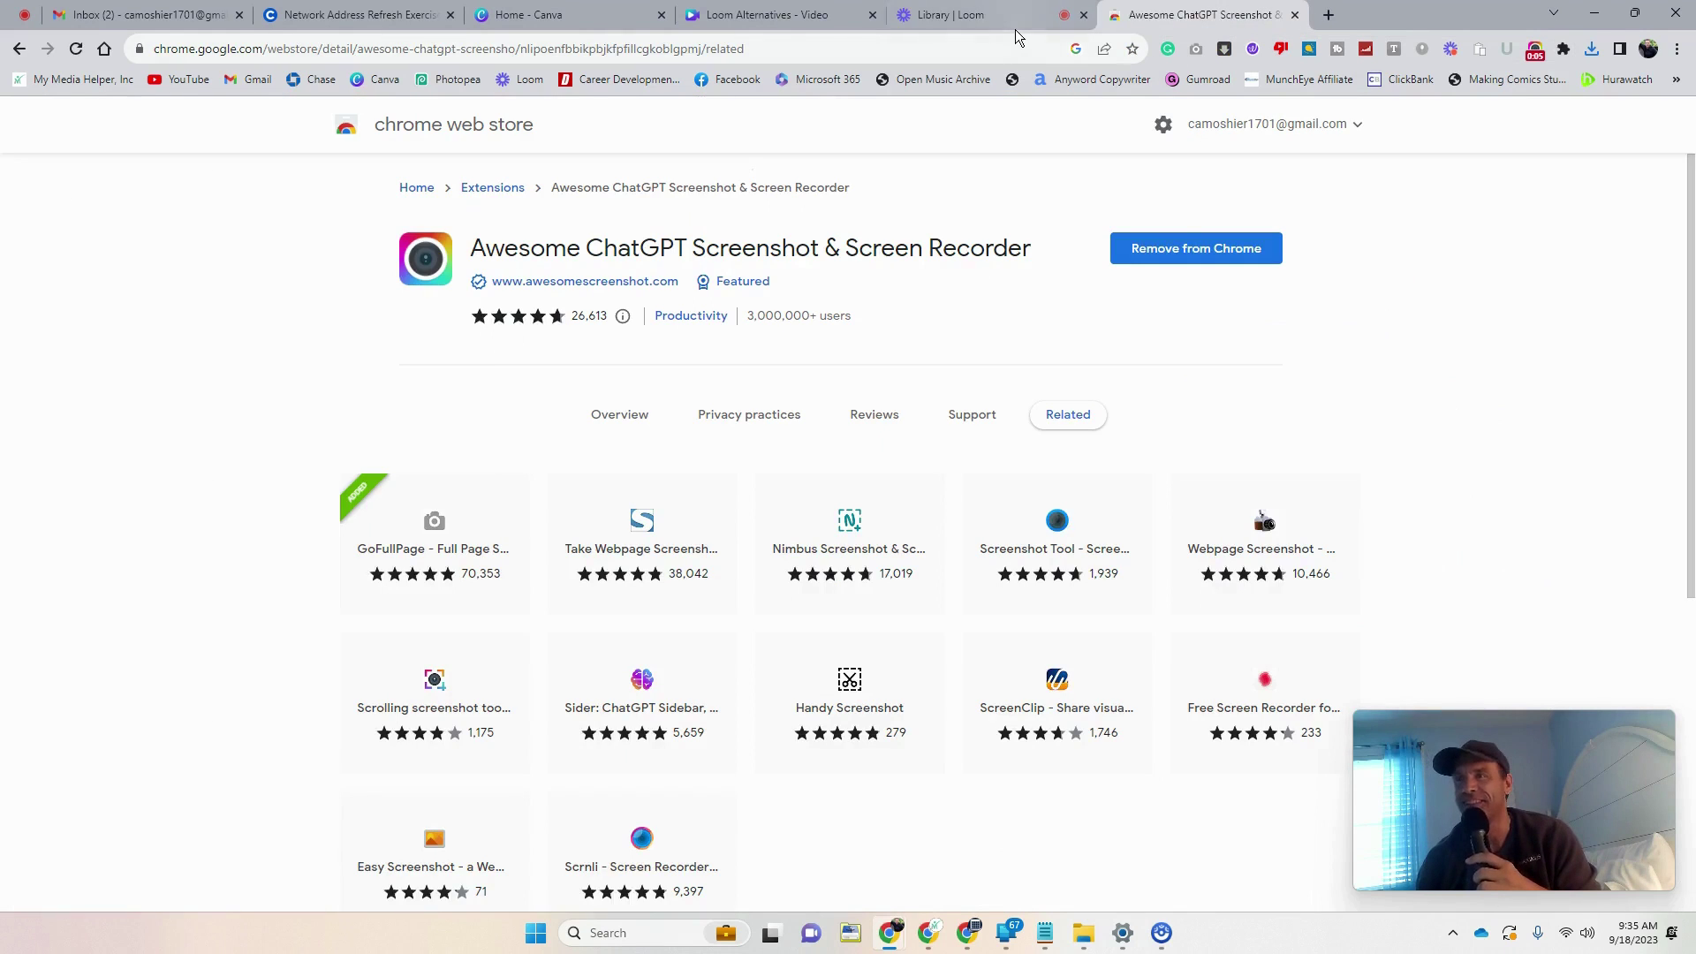
{"action": "mouse_move", "coordinate": [1005, 17]}
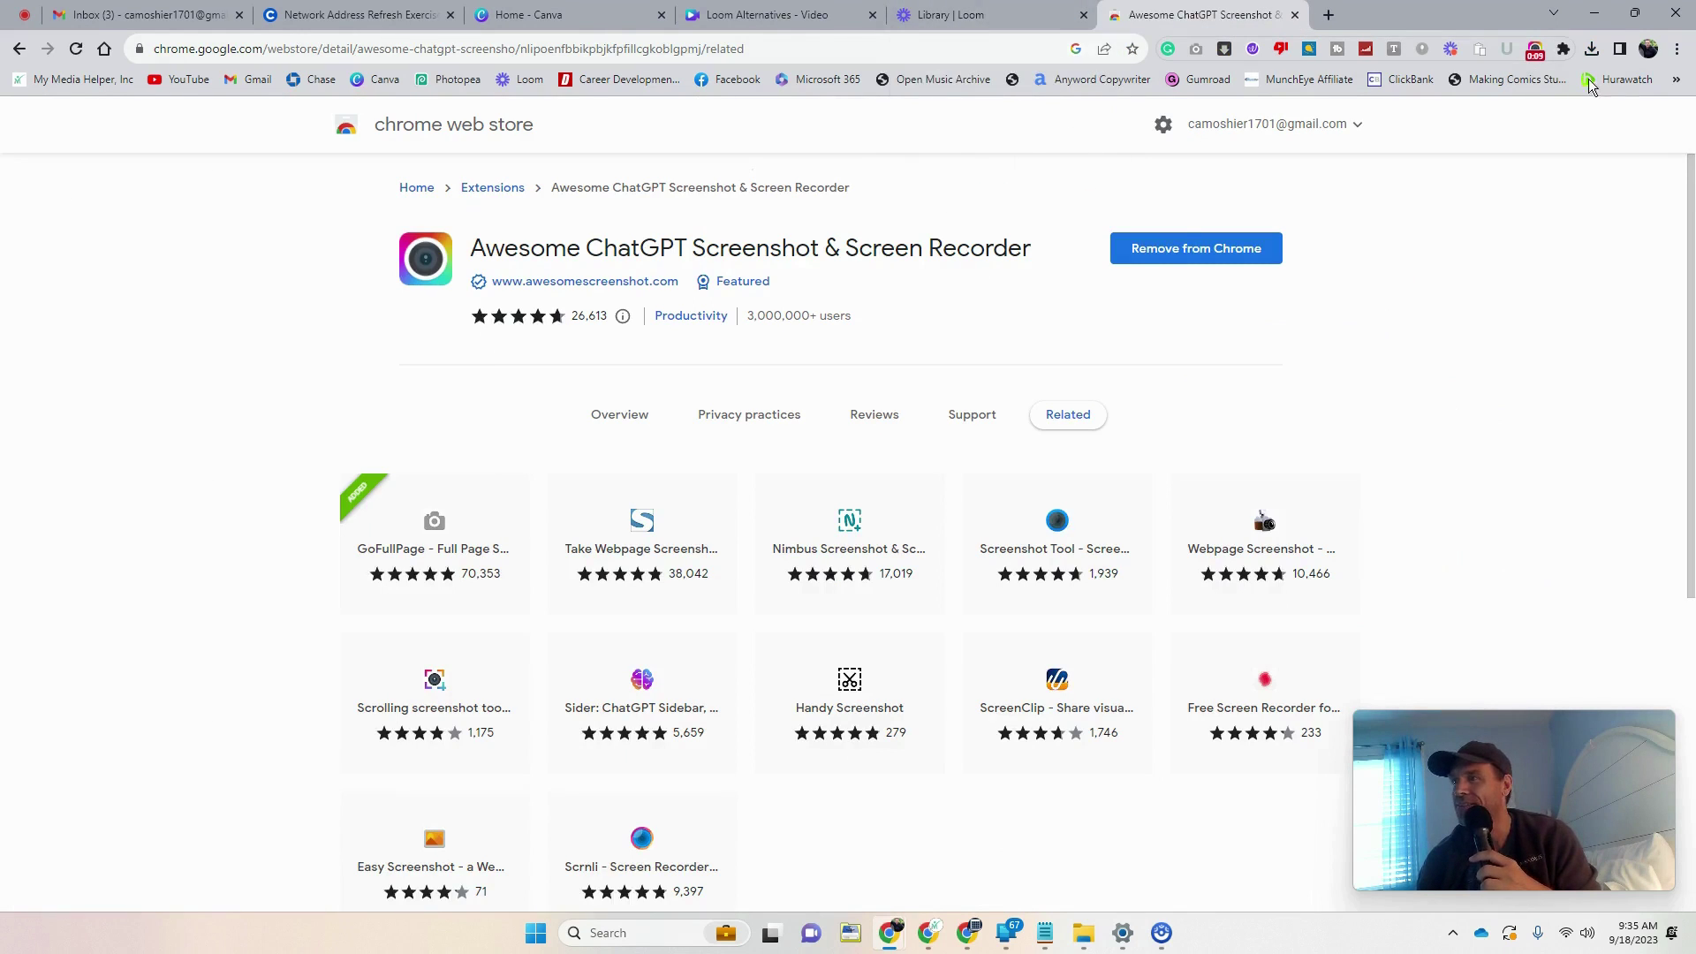
- Stop the Awesome Screenshot desktop recording and move the round camera bubble off the video page's sharing options
{"action": "left_click", "coordinate": [1535, 57]}
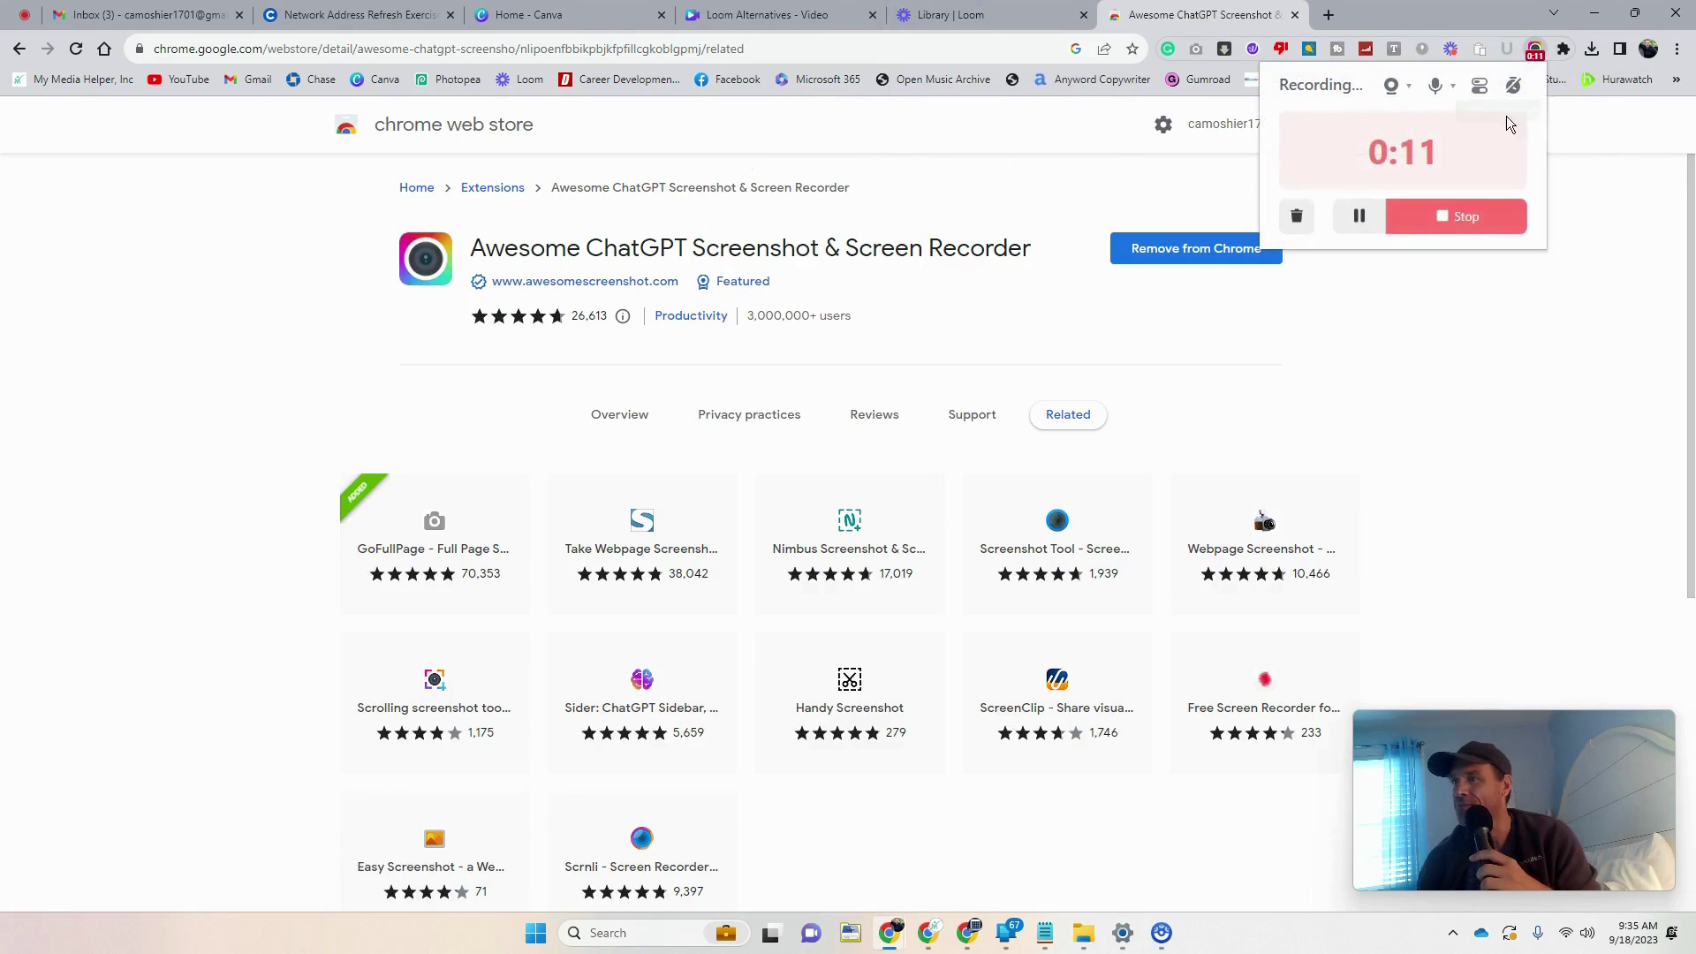
{"action": "left_click", "coordinate": [1439, 215]}
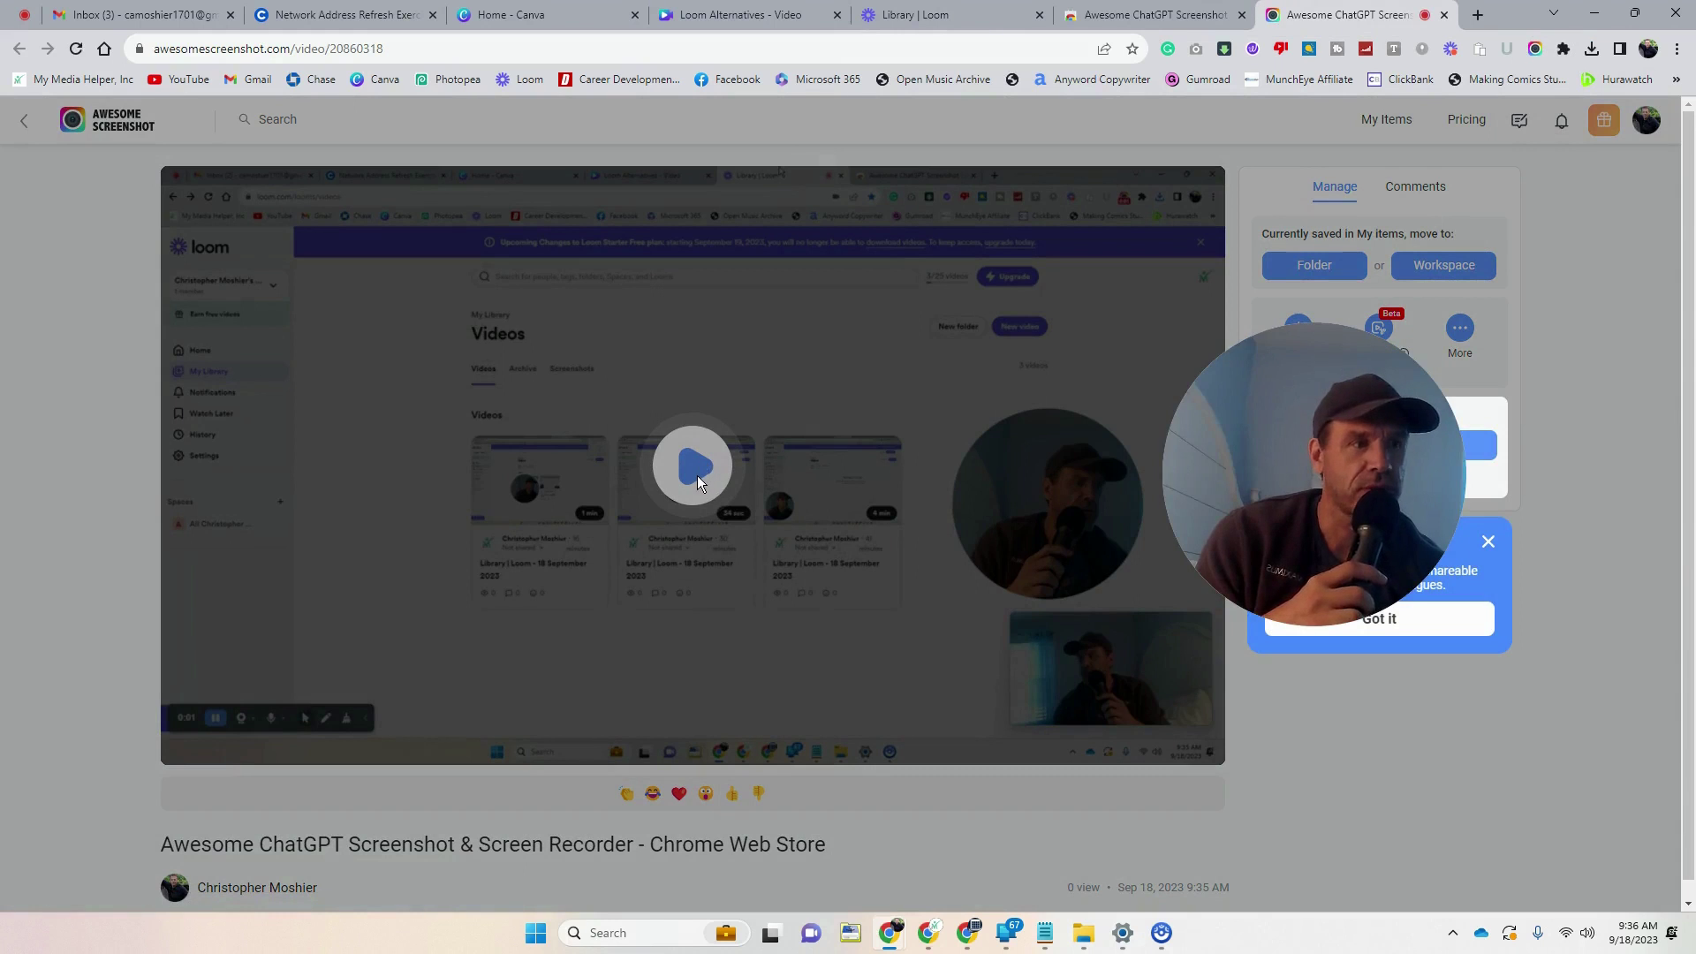
{"action": "left_click_drag", "start_coordinate": [1262, 500], "coordinate": [811, 412]}
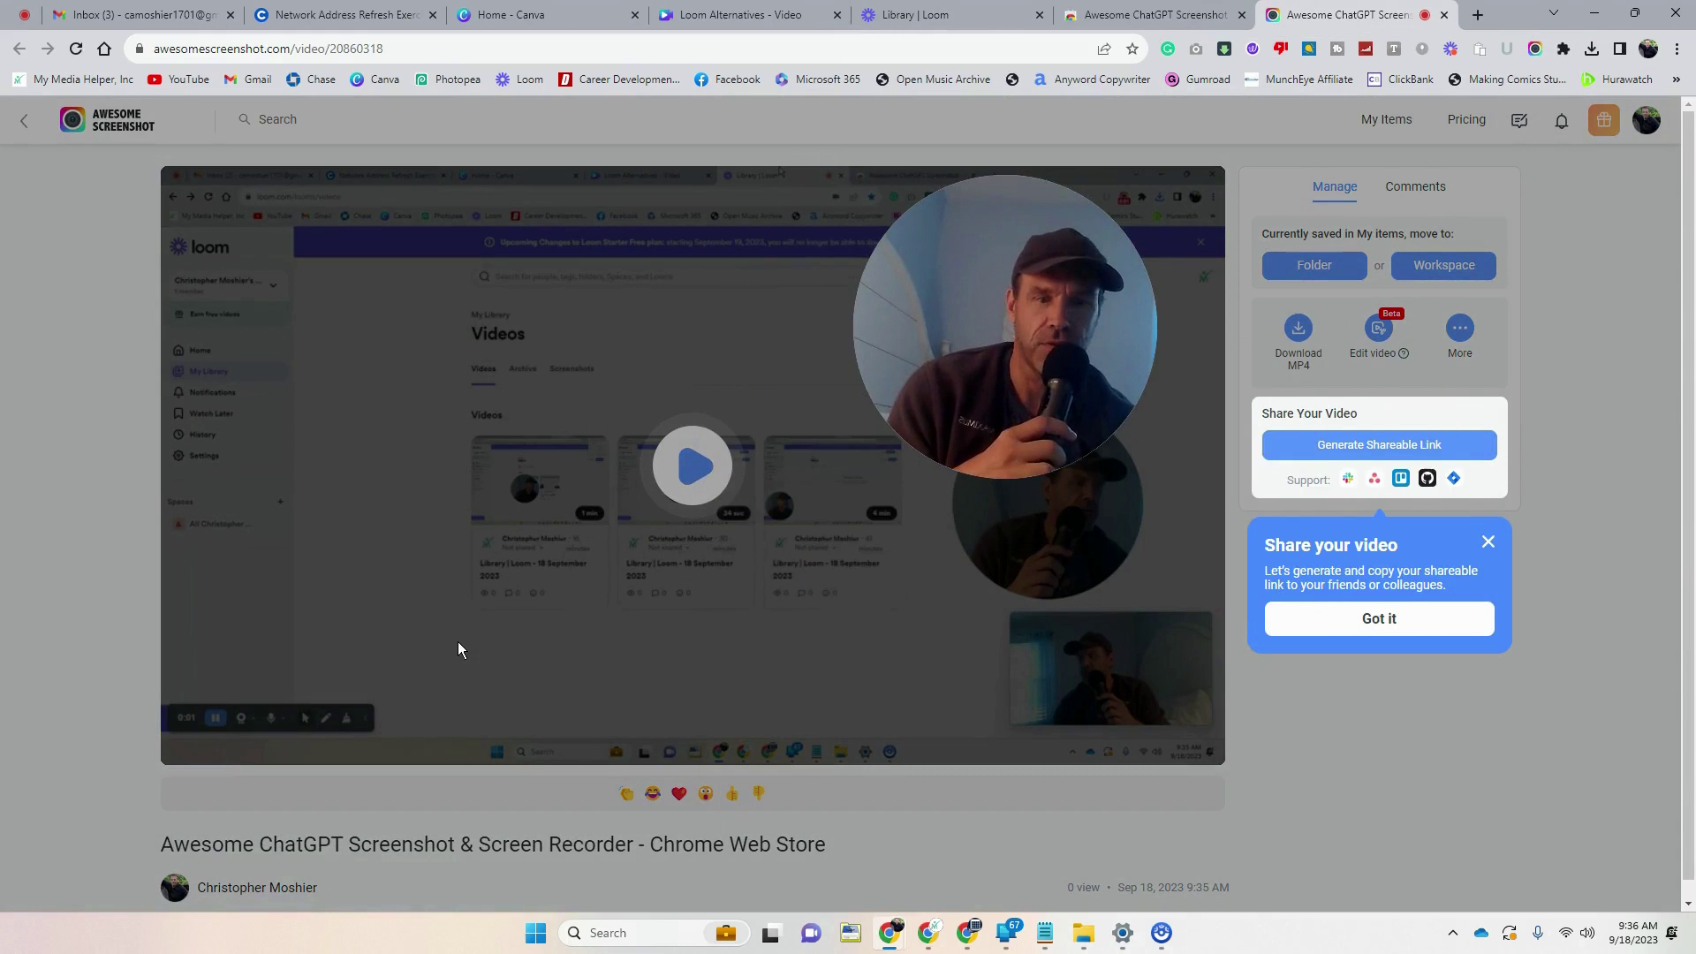
- Look over the recorded video's page, dismiss the sharing tip and play back the recording
{"action": "scroll", "coordinate": [459, 645], "scroll_direction": "down", "scroll_amount": 1}
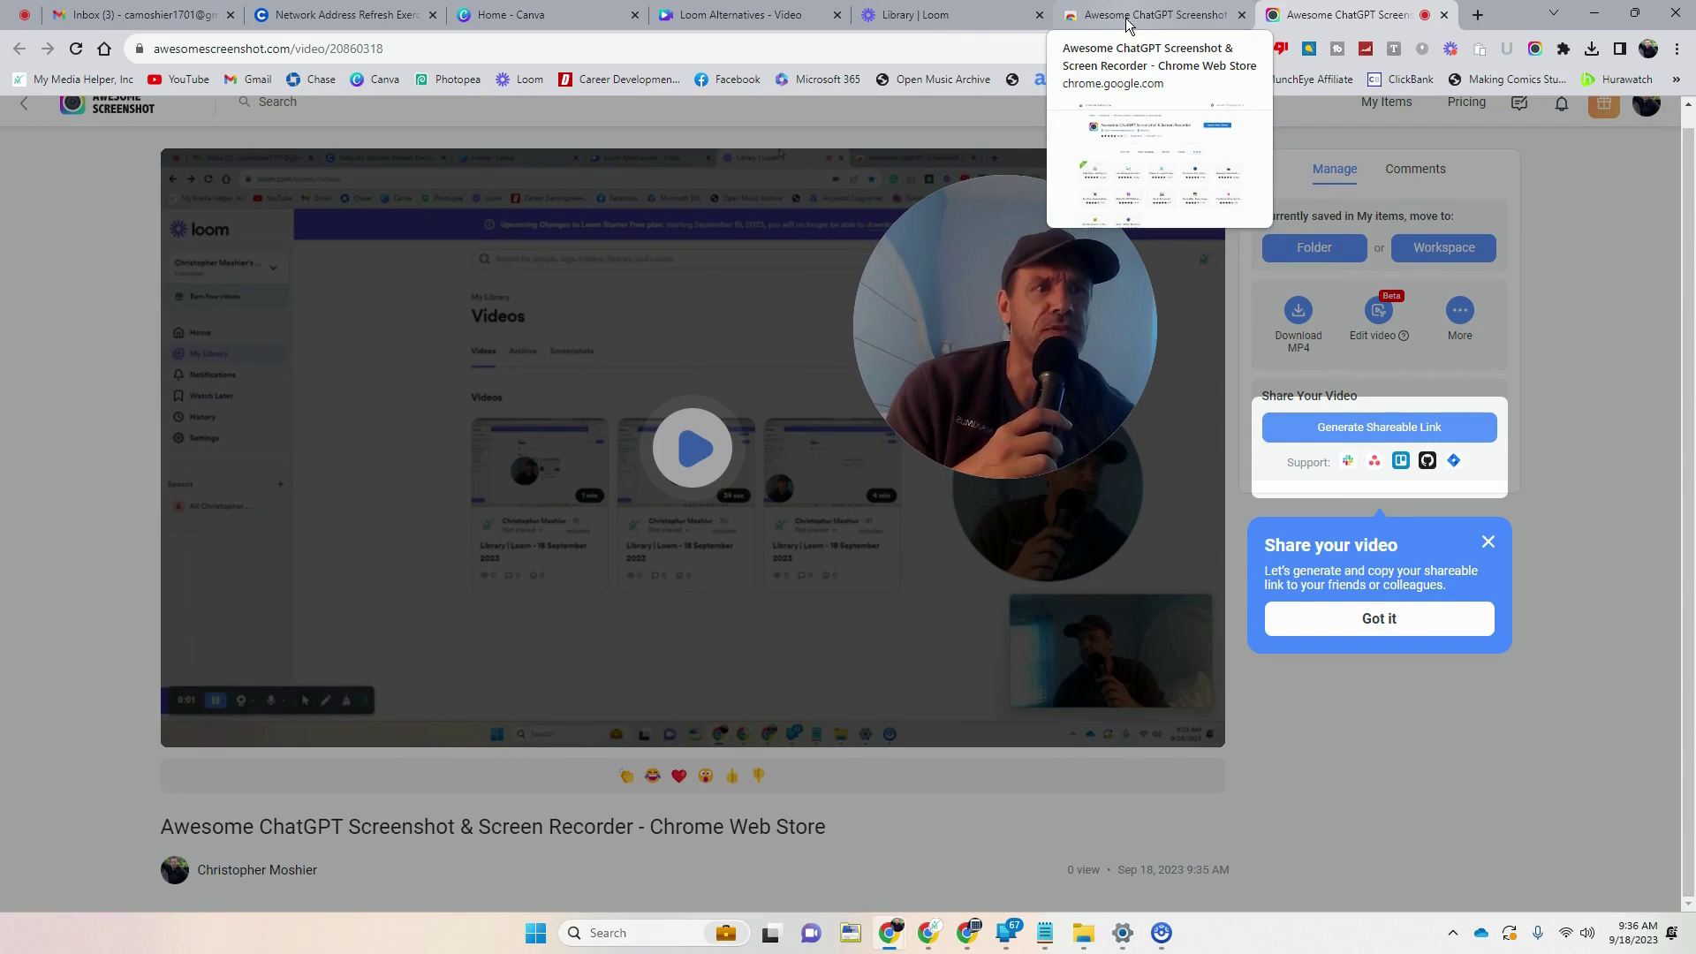
{"action": "scroll", "coordinate": [664, 438], "scroll_direction": "up", "scroll_amount": 1}
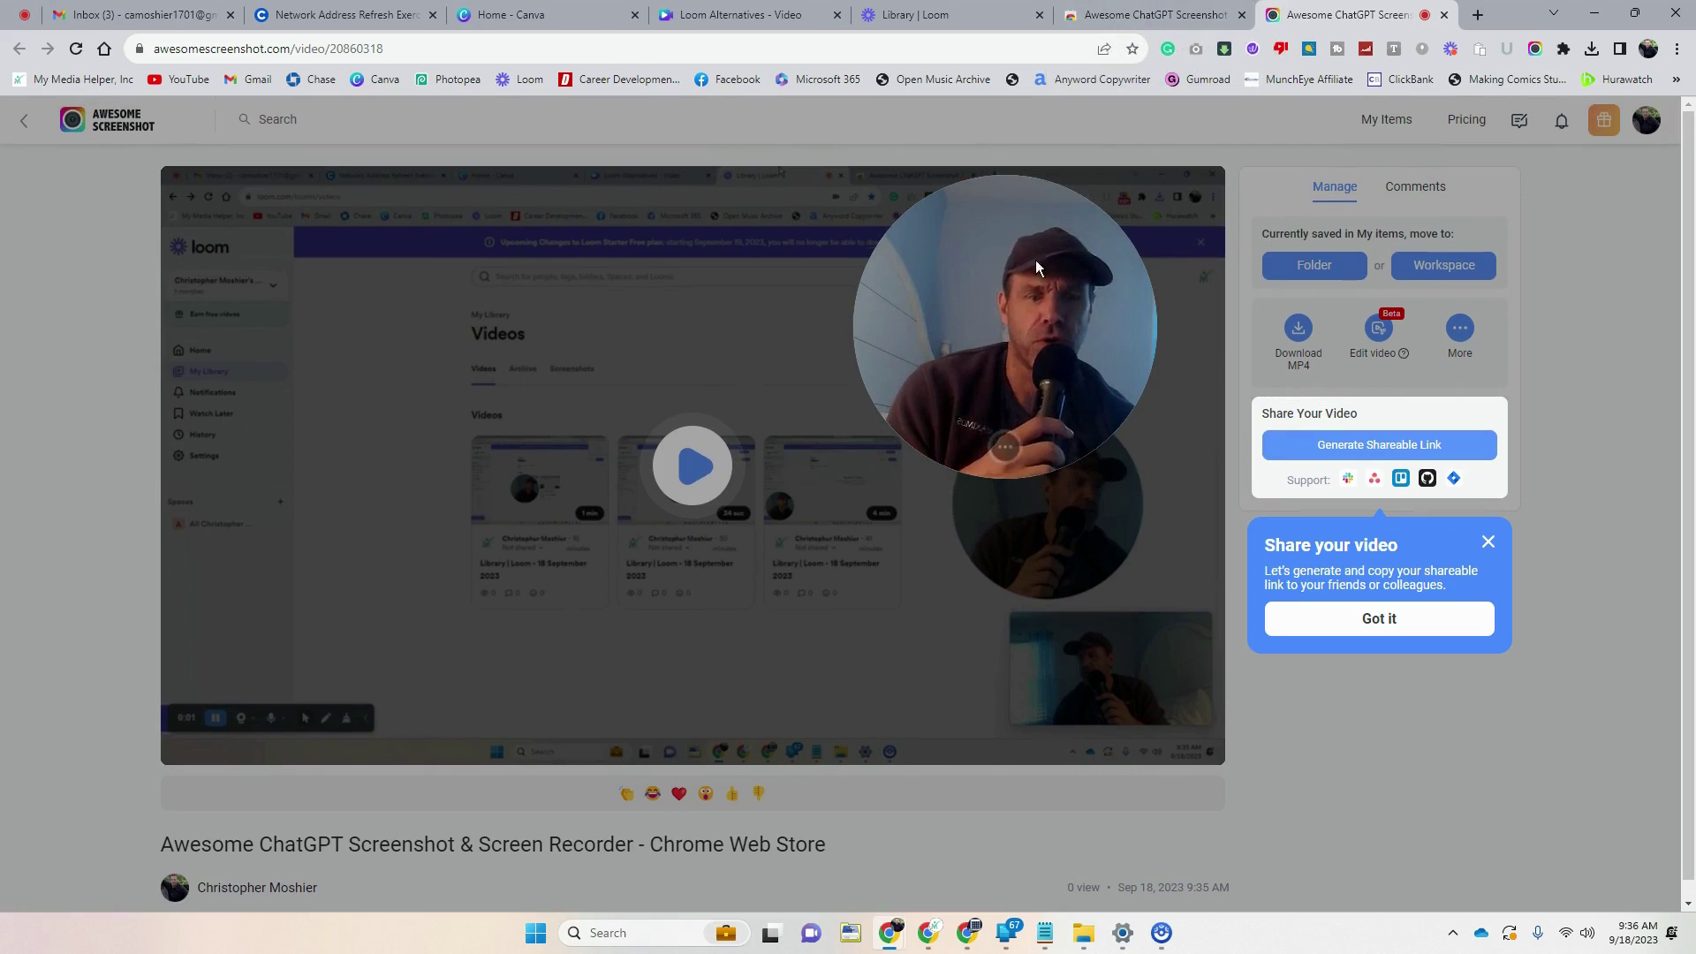
{"action": "scroll", "coordinate": [1609, 733], "scroll_direction": "down", "scroll_amount": 1}
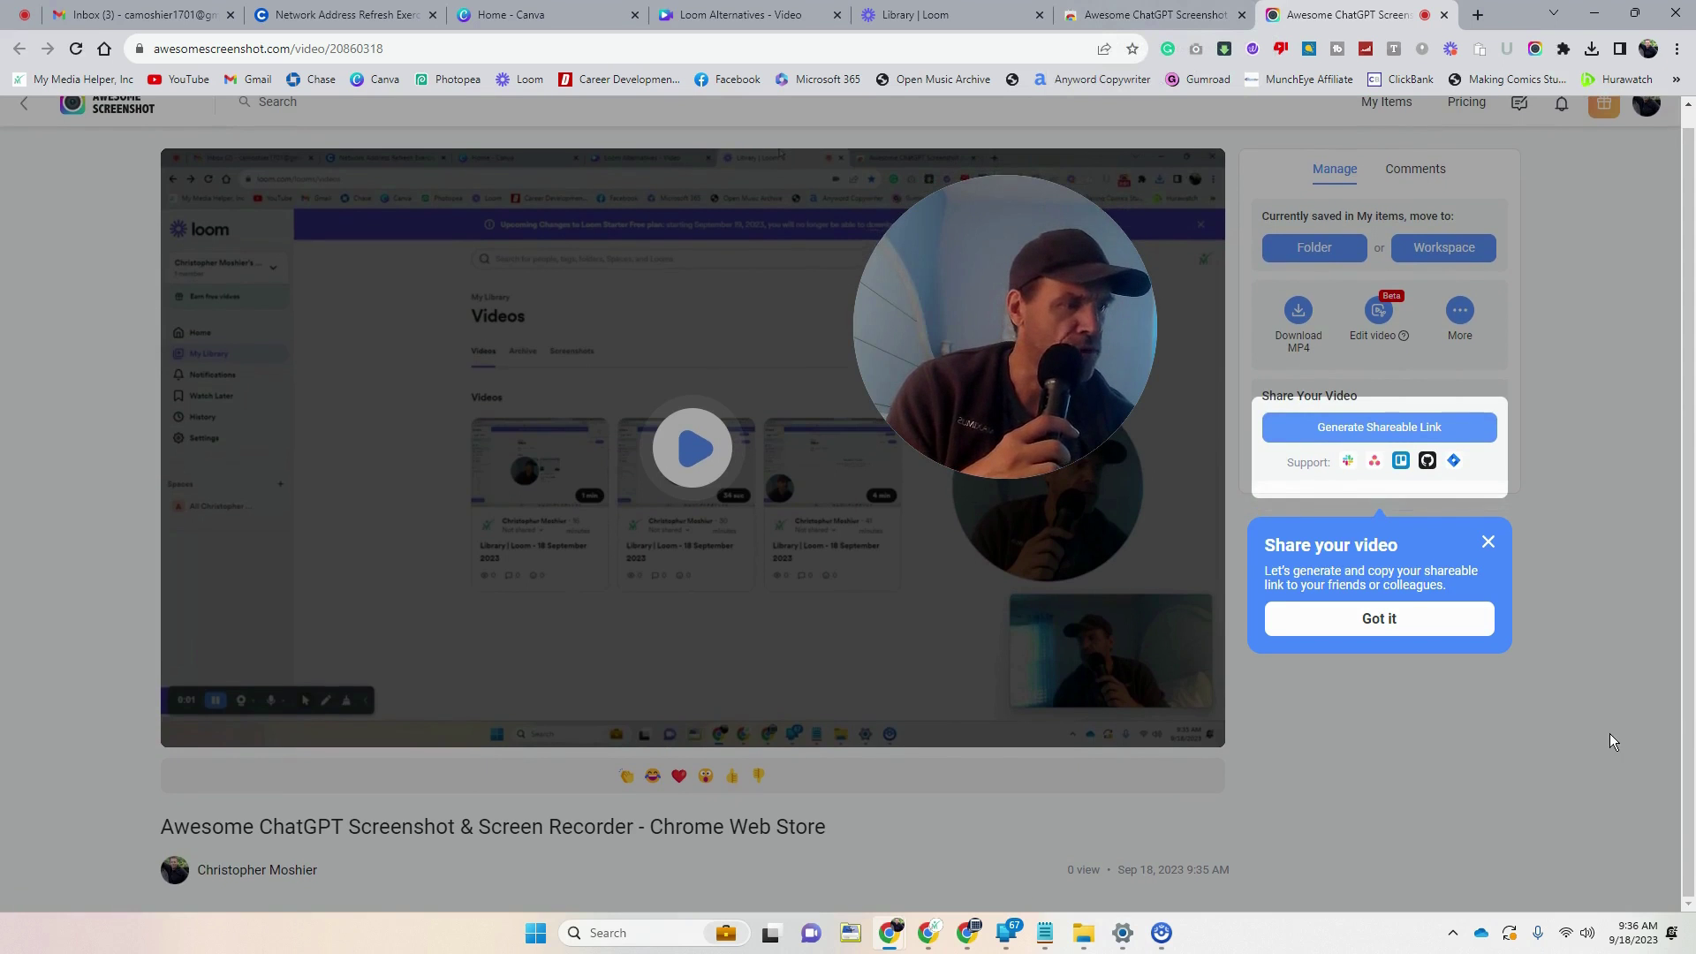
{"action": "scroll", "coordinate": [1599, 729], "scroll_direction": "up", "scroll_amount": 1}
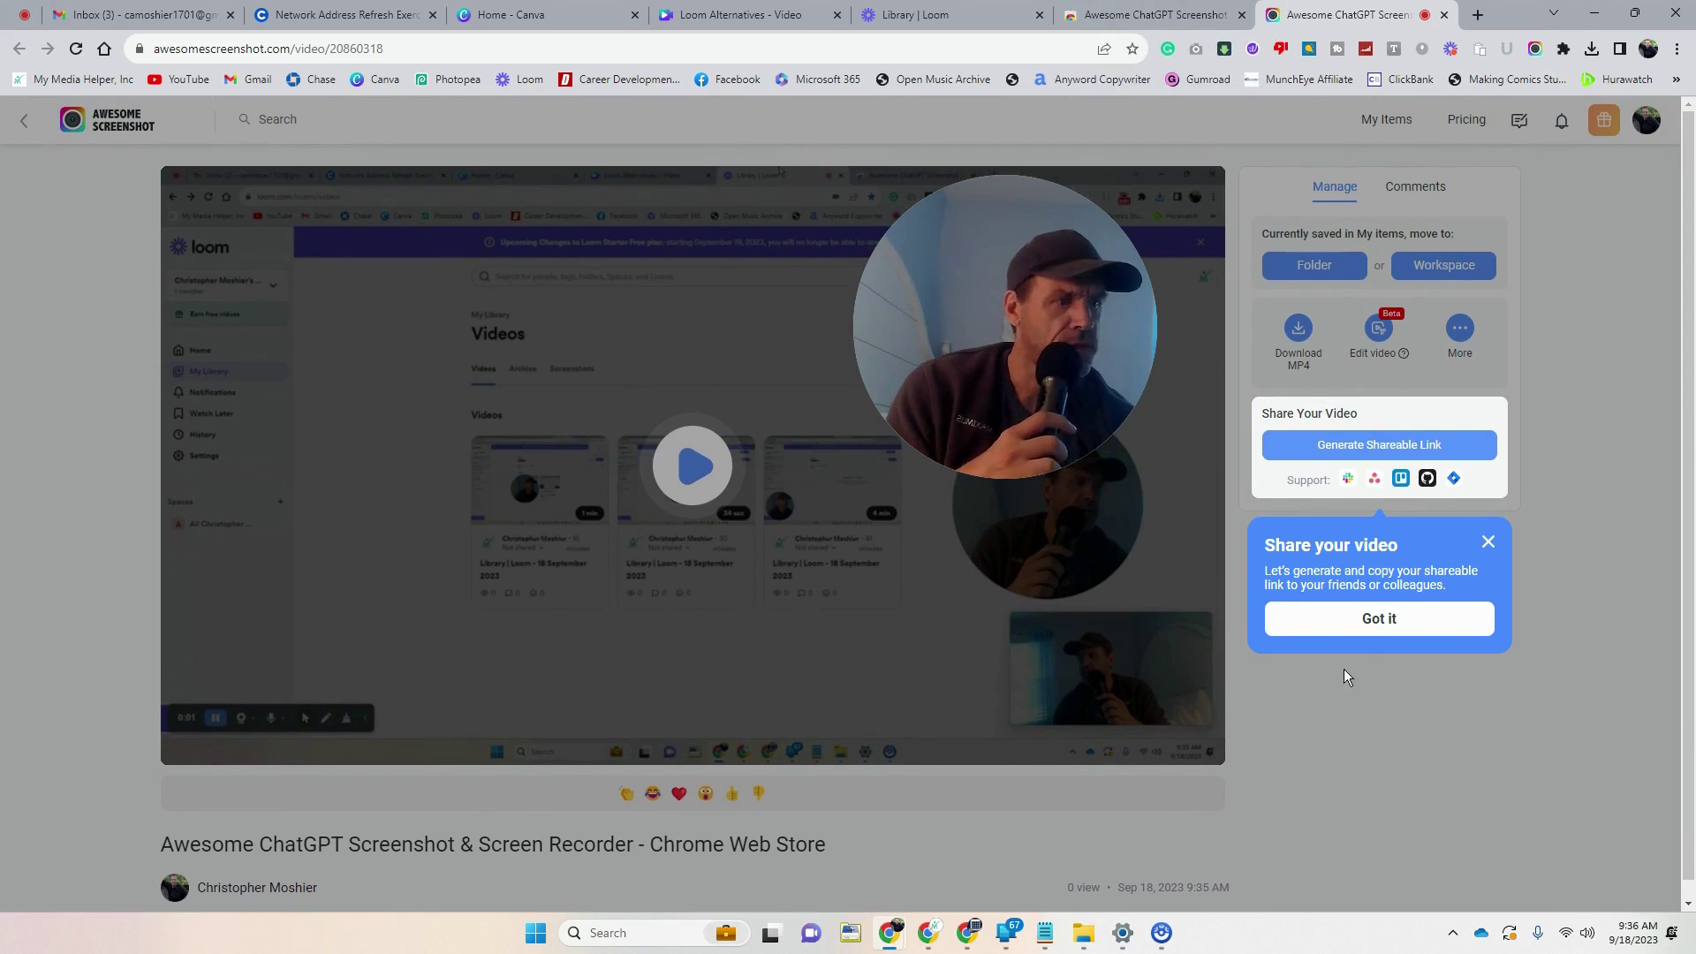
{"action": "left_click", "coordinate": [1370, 618]}
{"action": "left_click", "coordinate": [1420, 314]}
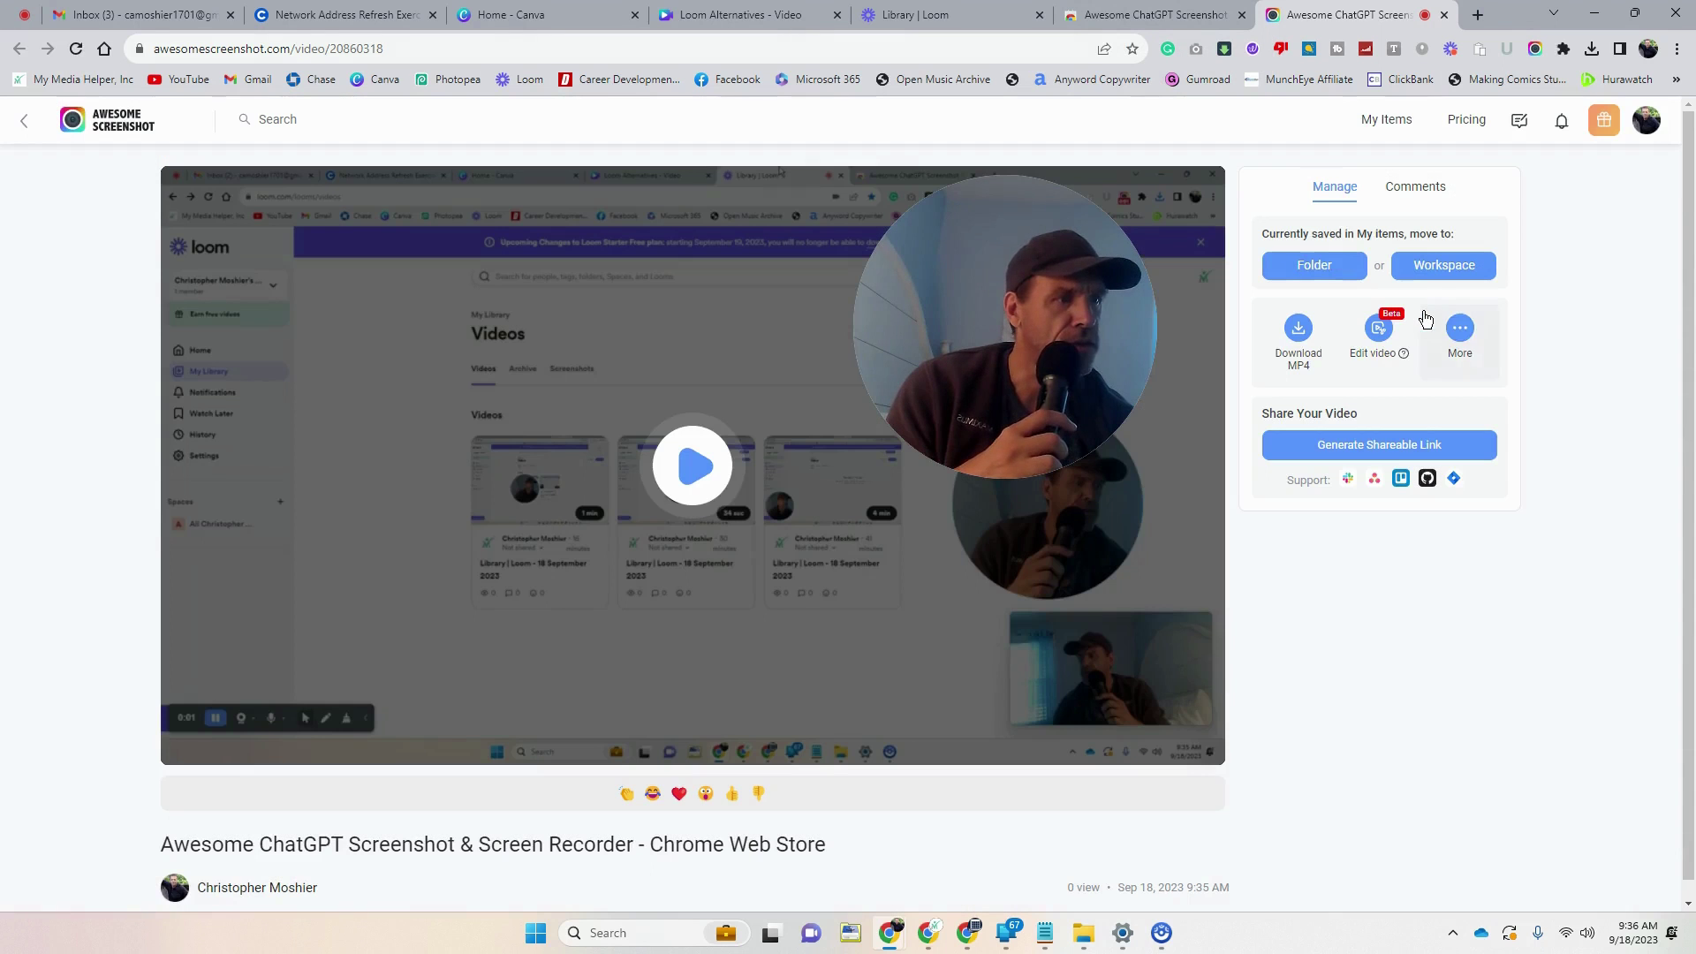
{"action": "left_click", "coordinate": [703, 490]}
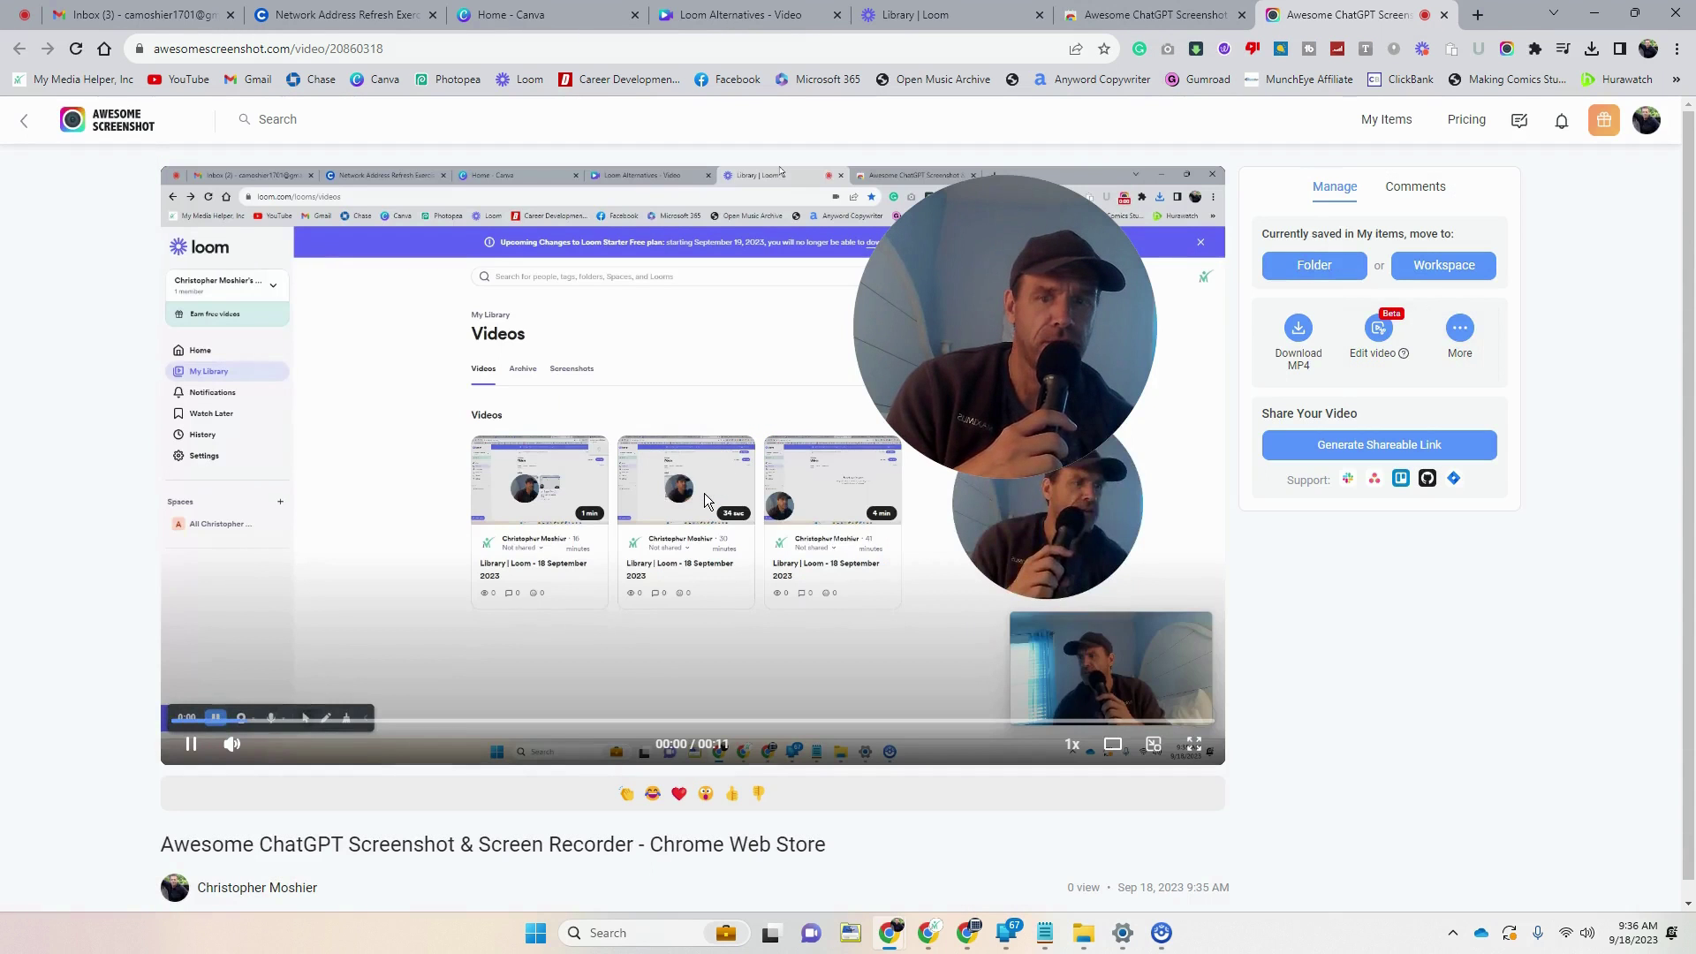